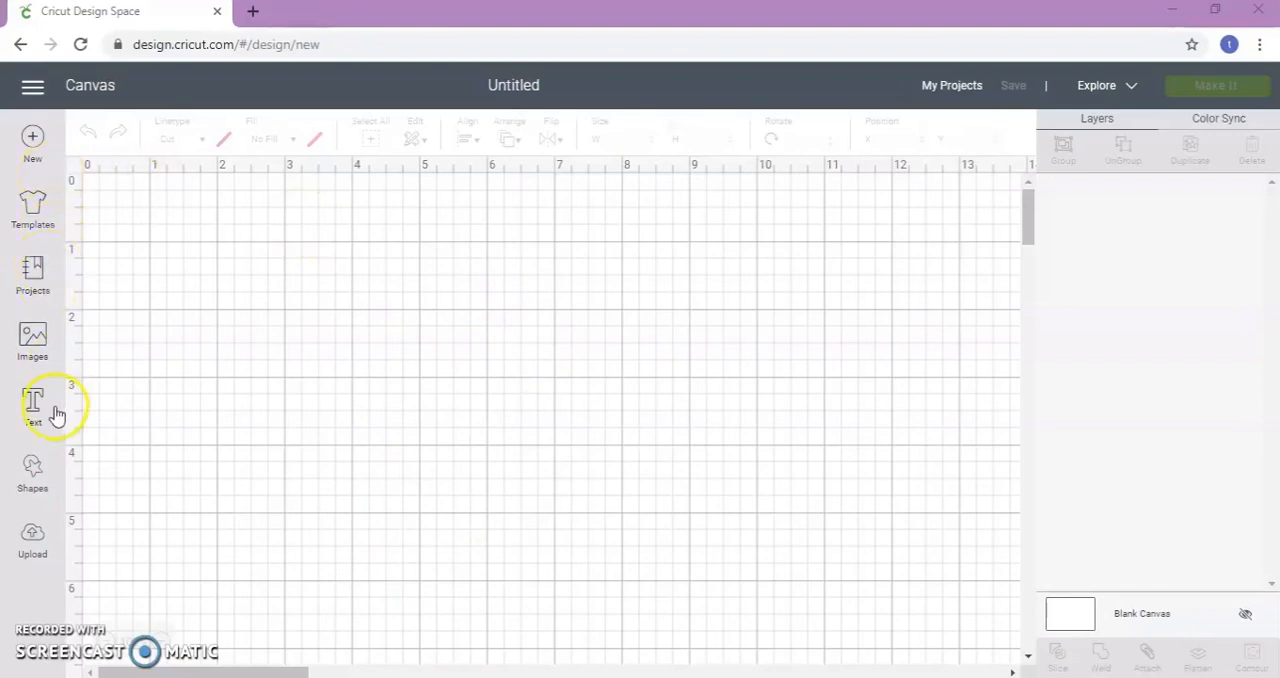
Start a new image upload and browse the computer for the image file
click(33, 538)
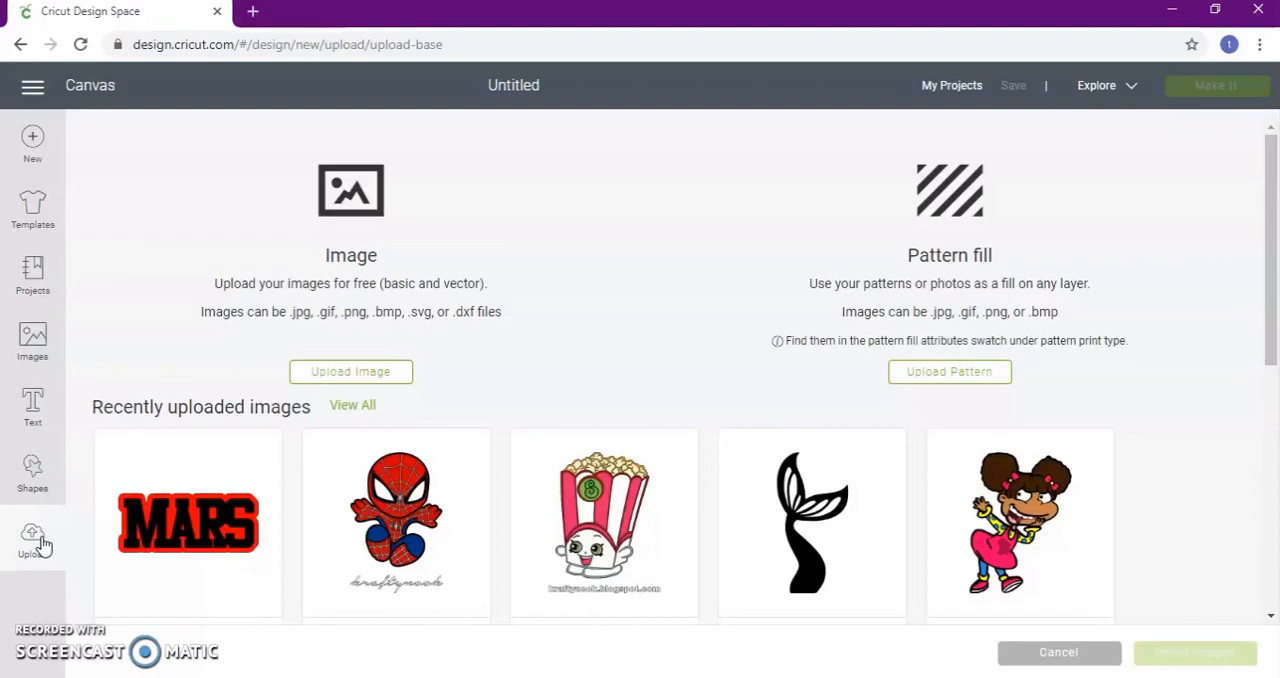
click(330, 375)
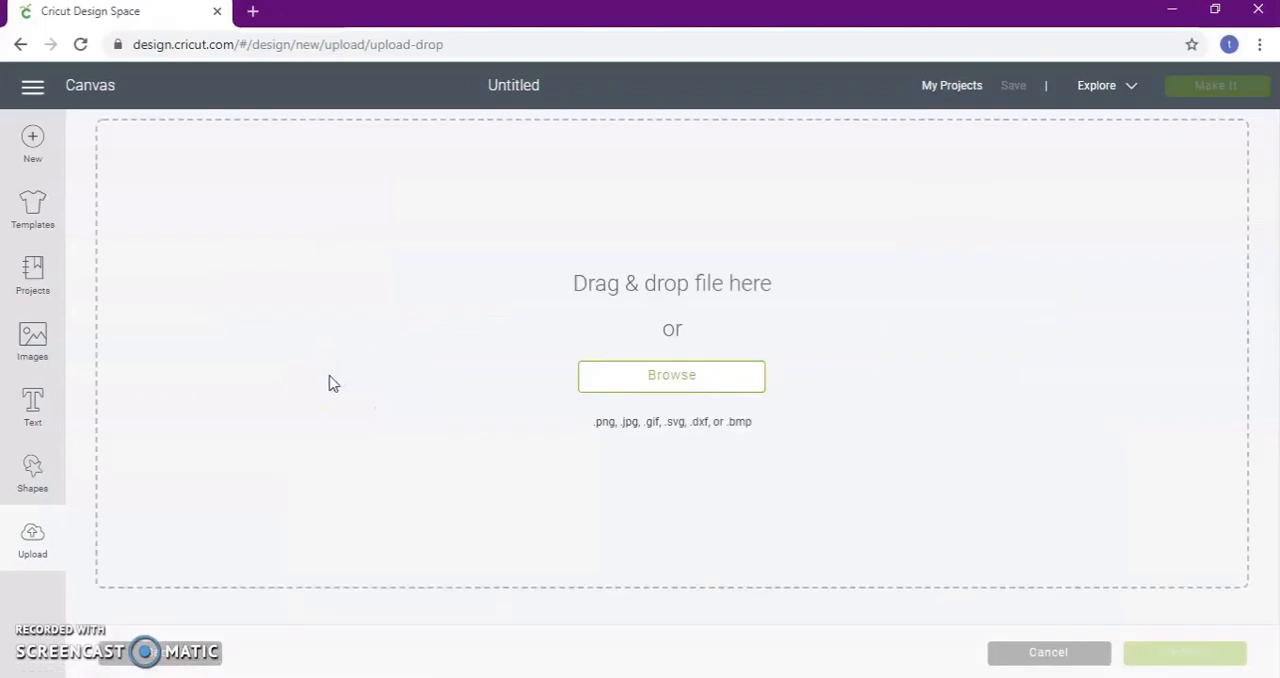
click(628, 381)
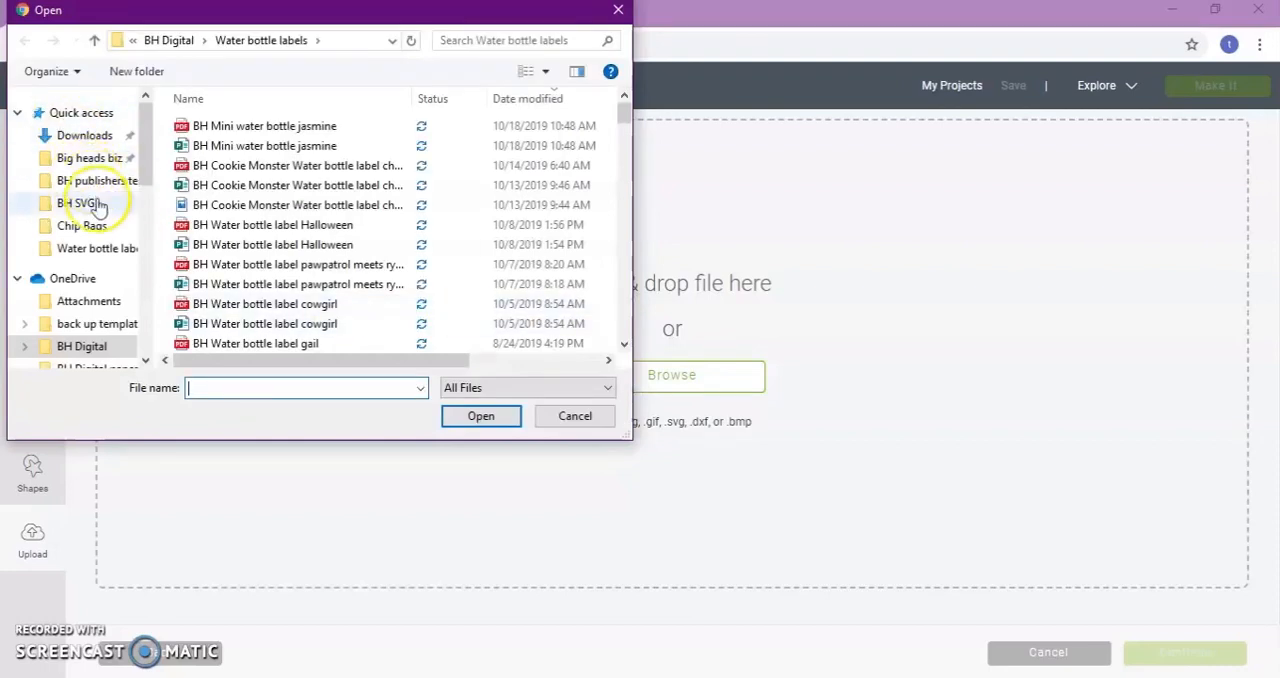
Load BH Baby Eeyore PNG from the BH PNG folder in OneDrive as the image to upload
scroll(118, 173, down, 1)
scroll(118, 200, down, 1)
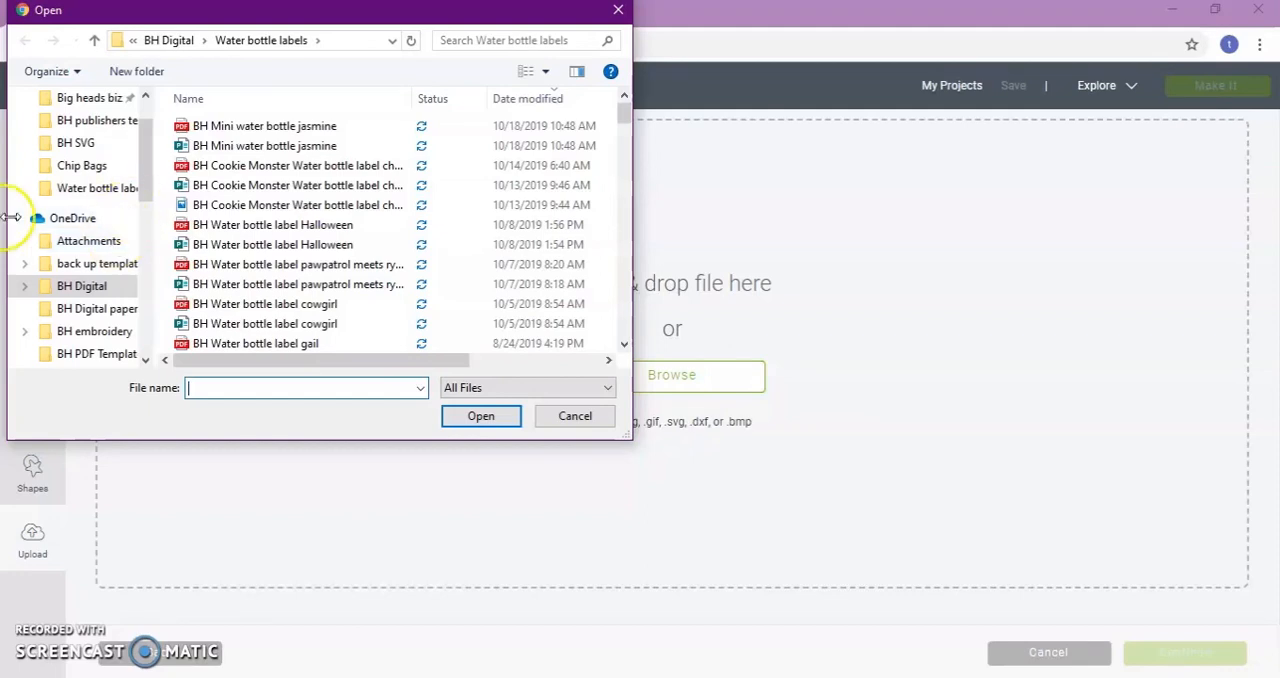
scroll(126, 257, down, 1)
scroll(127, 257, down, 3)
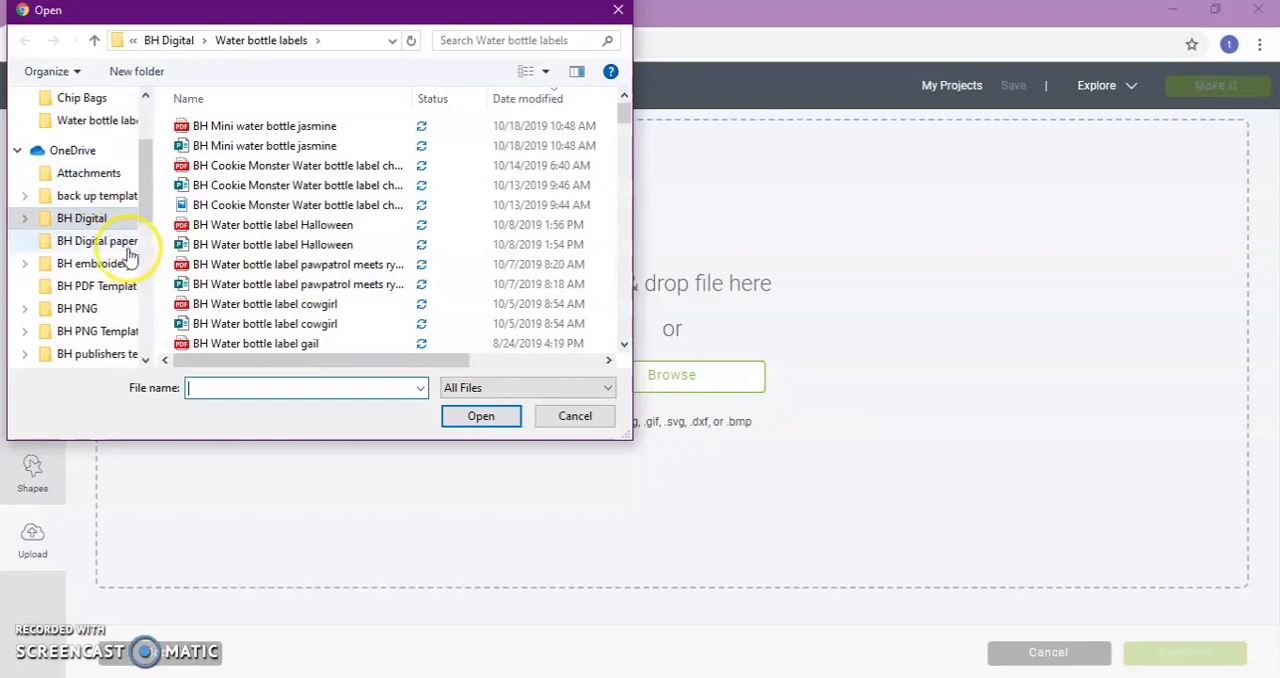
scroll(140, 245, down, 1)
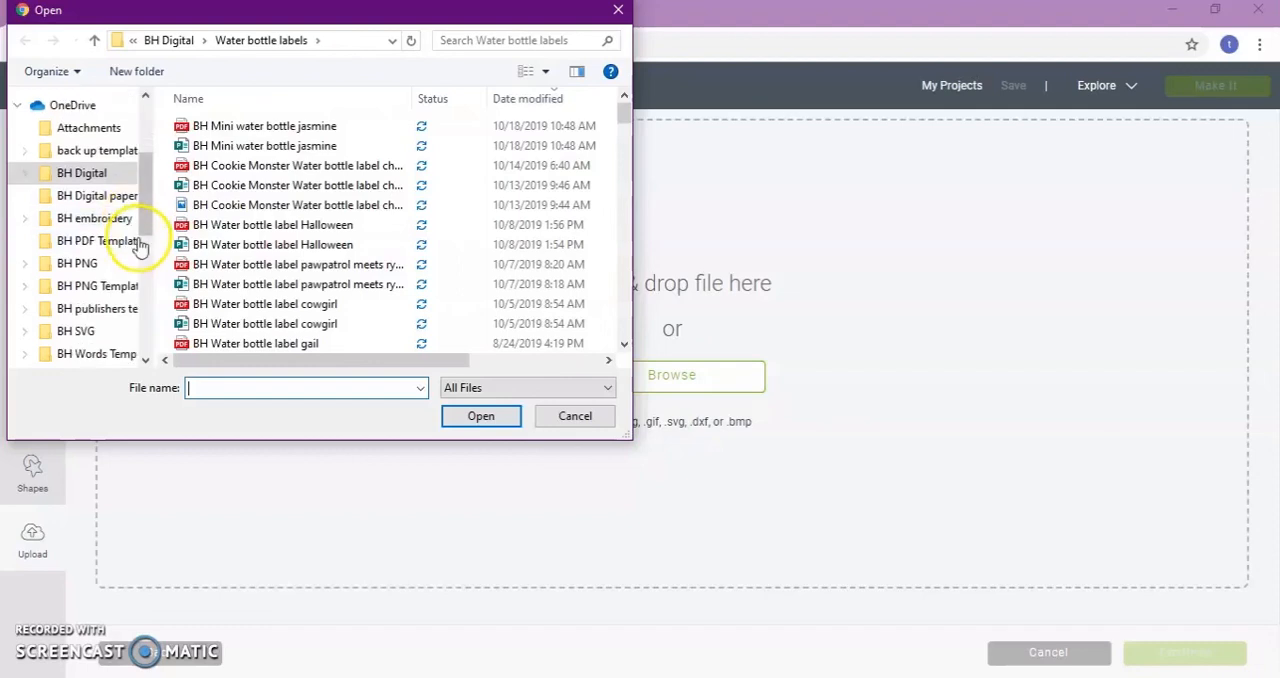
scroll(140, 245, down, 1)
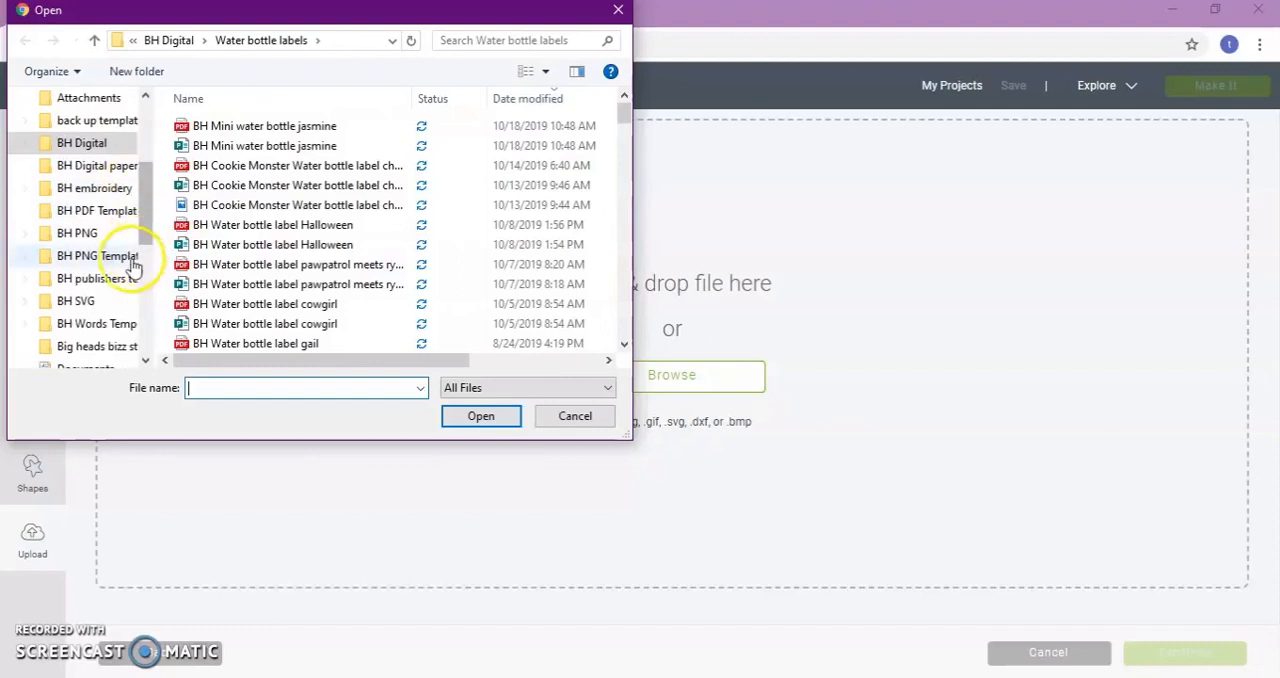
click(82, 236)
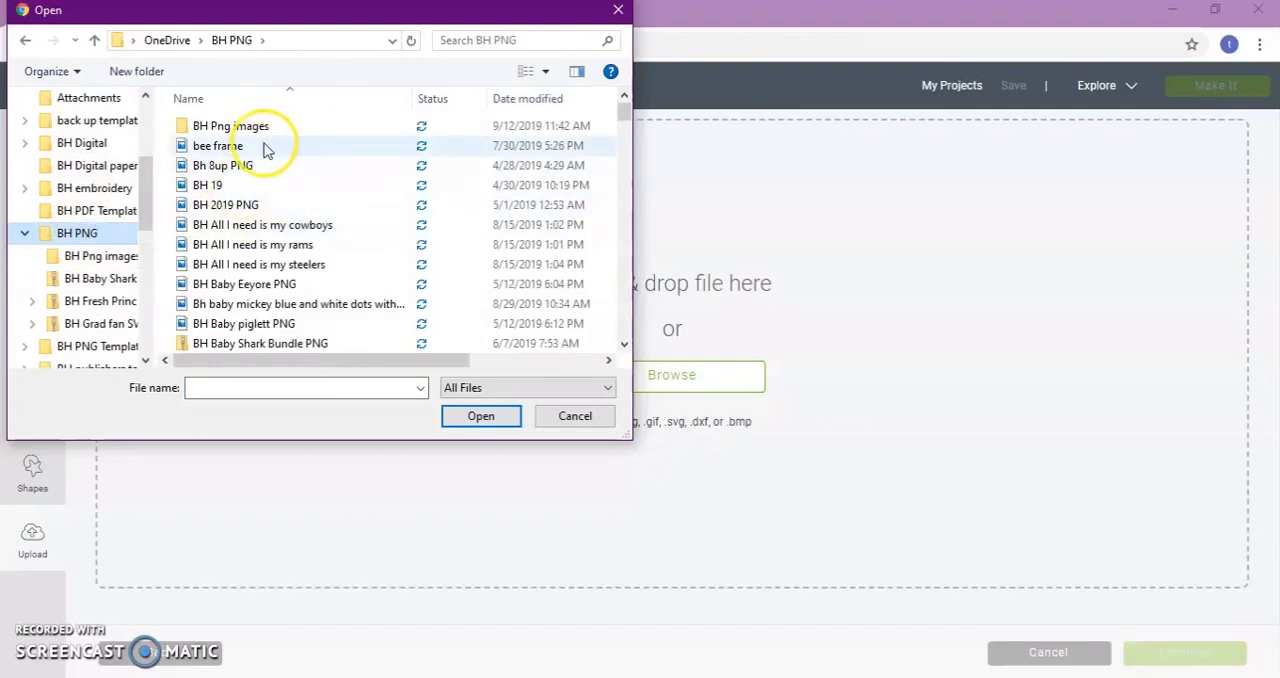
click(292, 284)
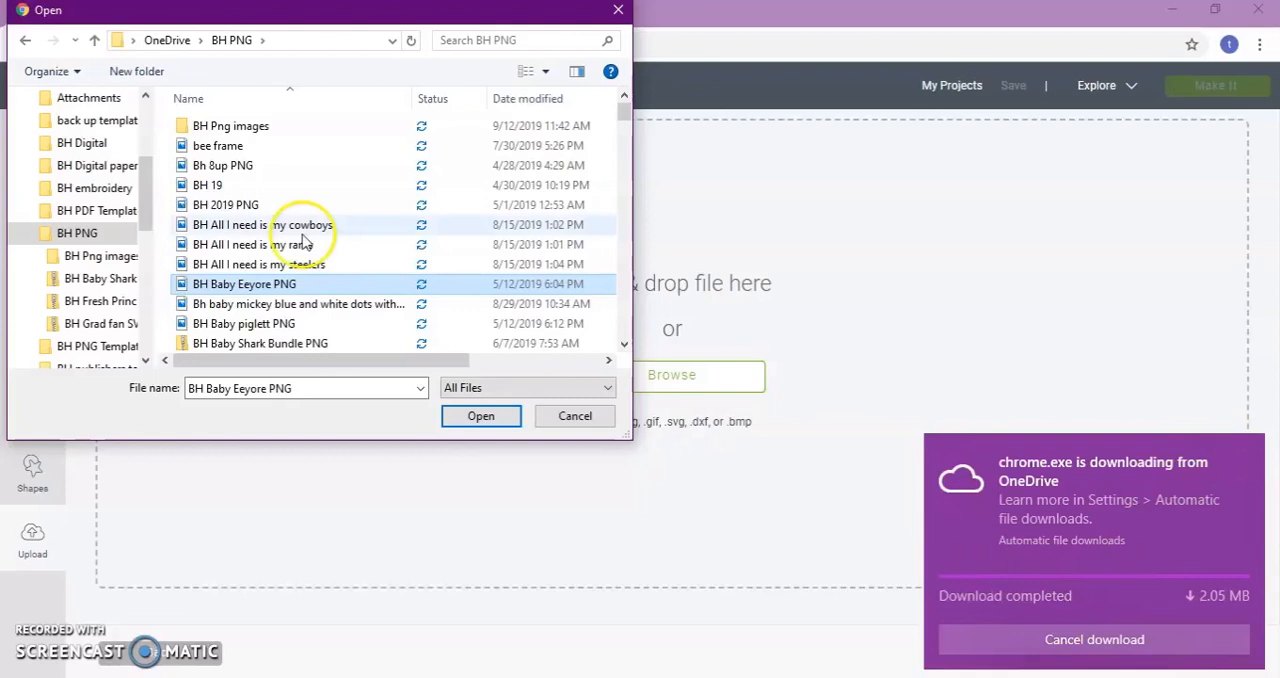
click(187, 287)
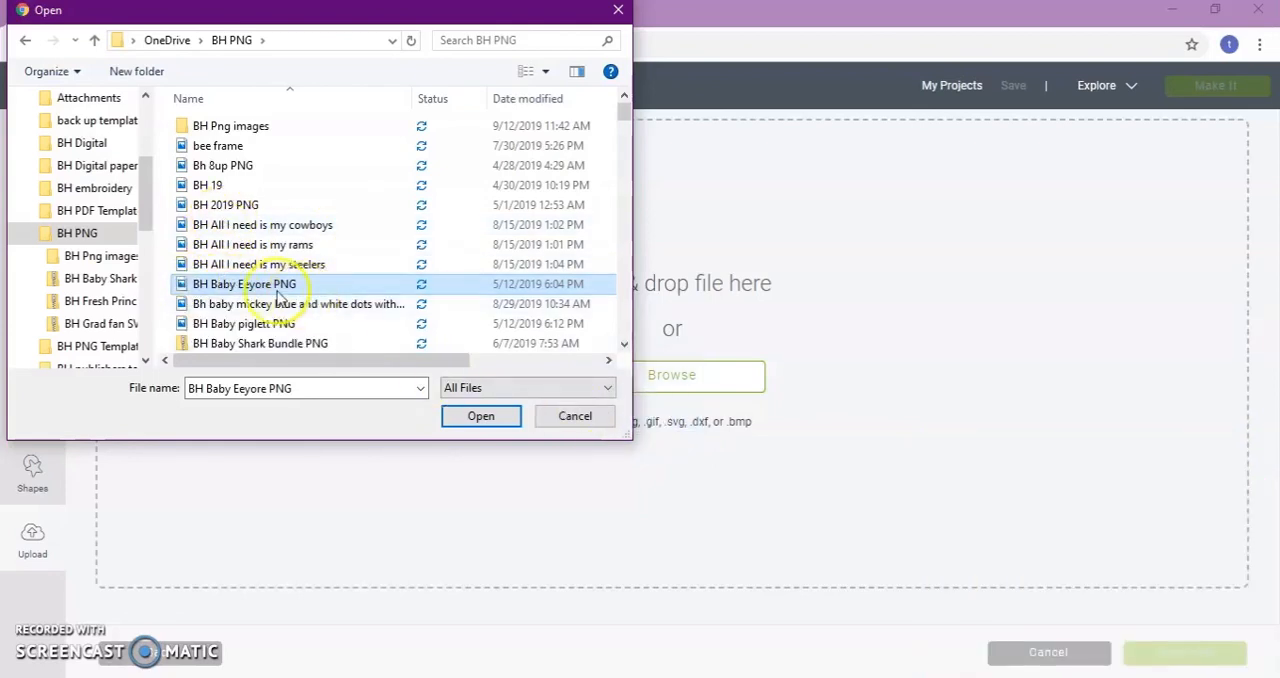
click(486, 418)
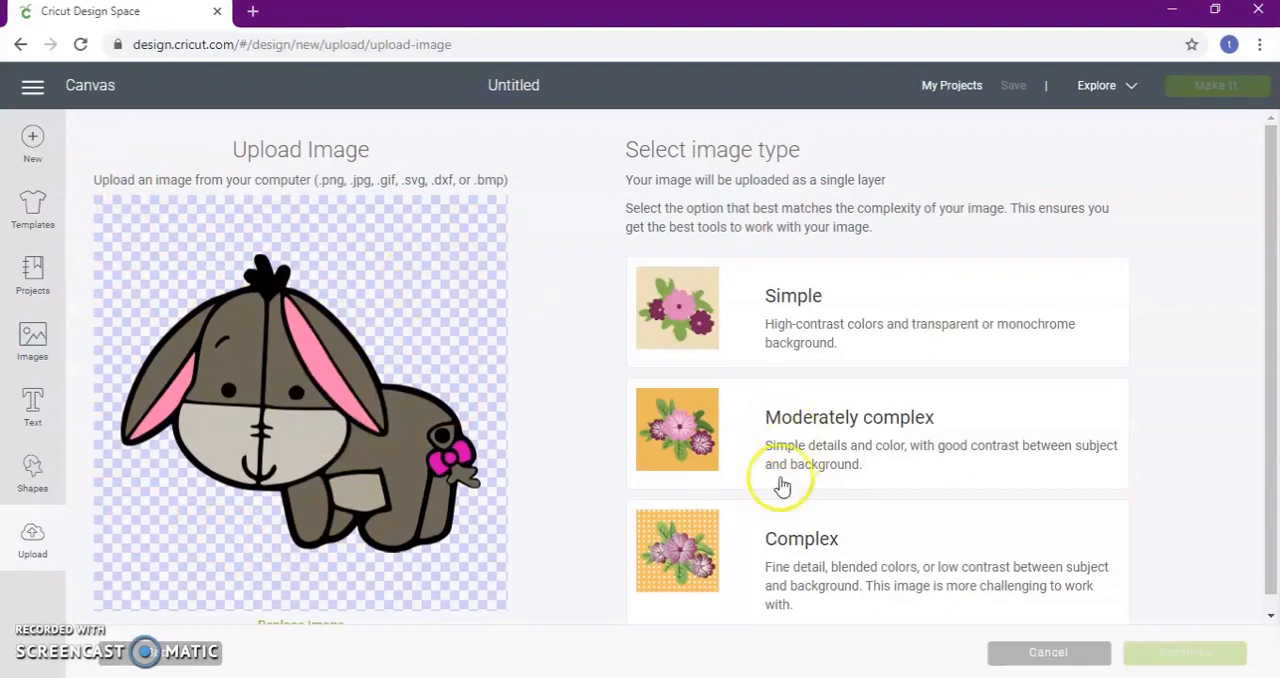
Set the Eeyore image type to Complex and continue past background removal without erasing anything
click(777, 562)
click(1145, 655)
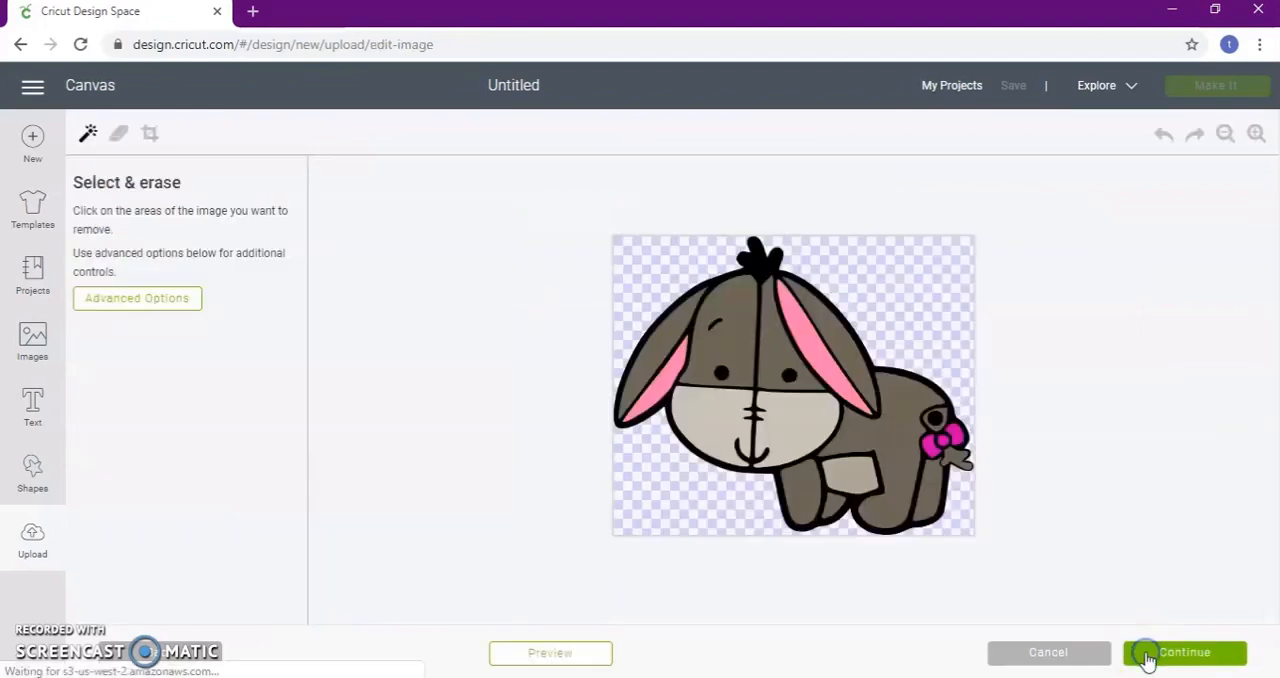
click(1186, 653)
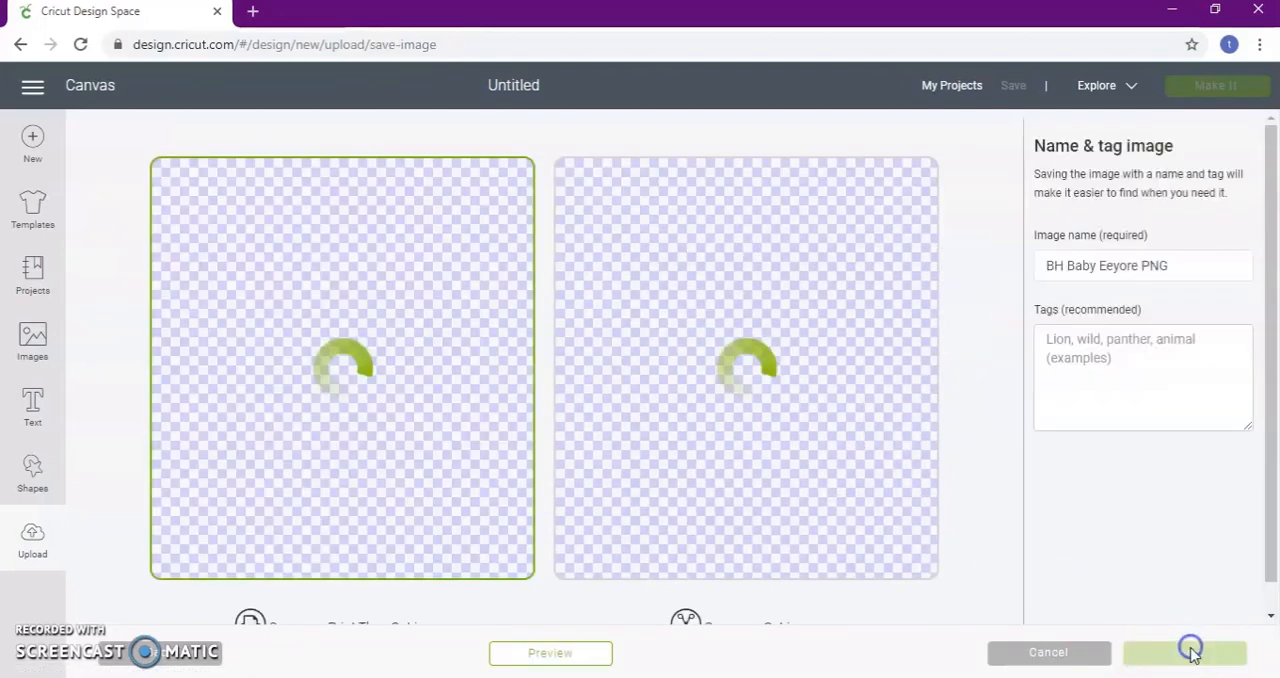
Save the Eeyore upload as a Print Then Cut image
scroll(390, 420, down, 1)
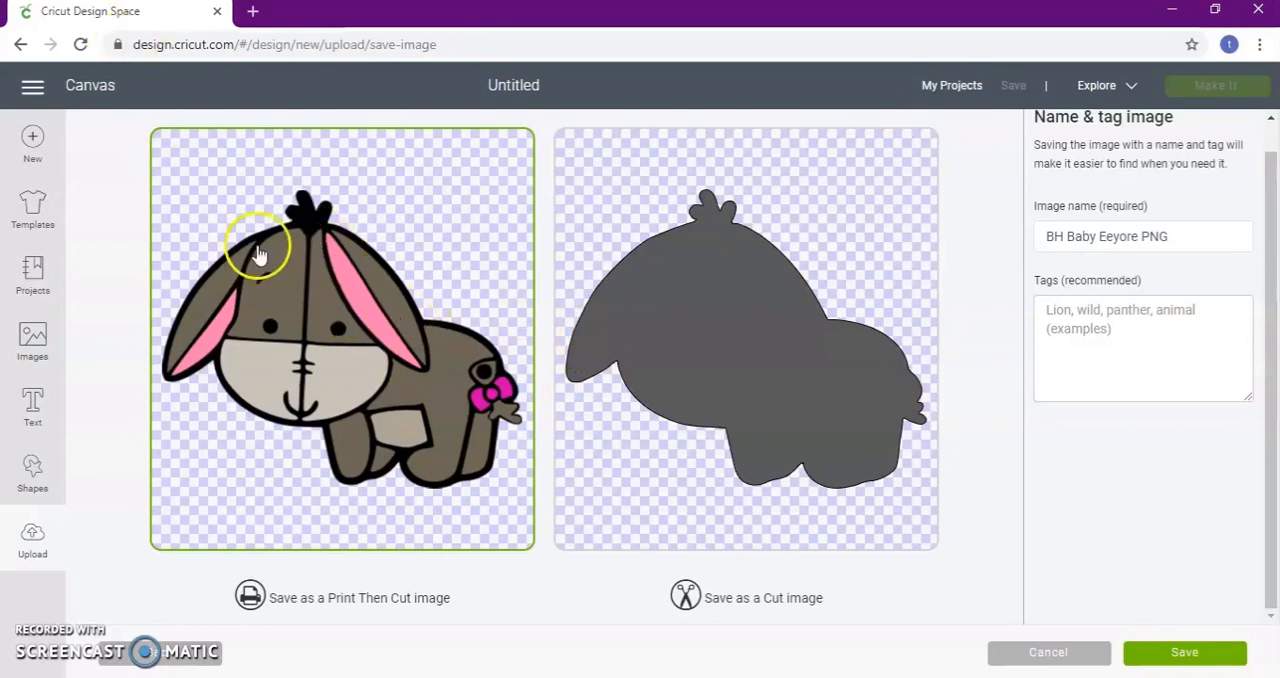
click(362, 388)
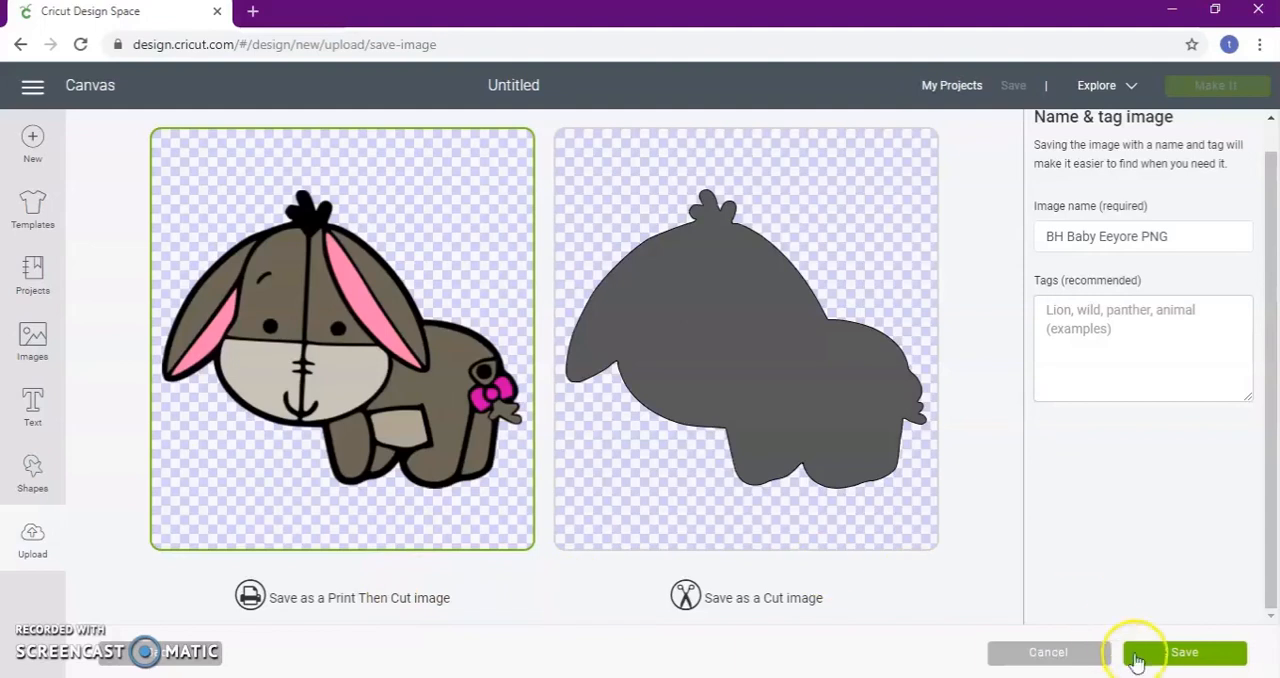
click(1172, 652)
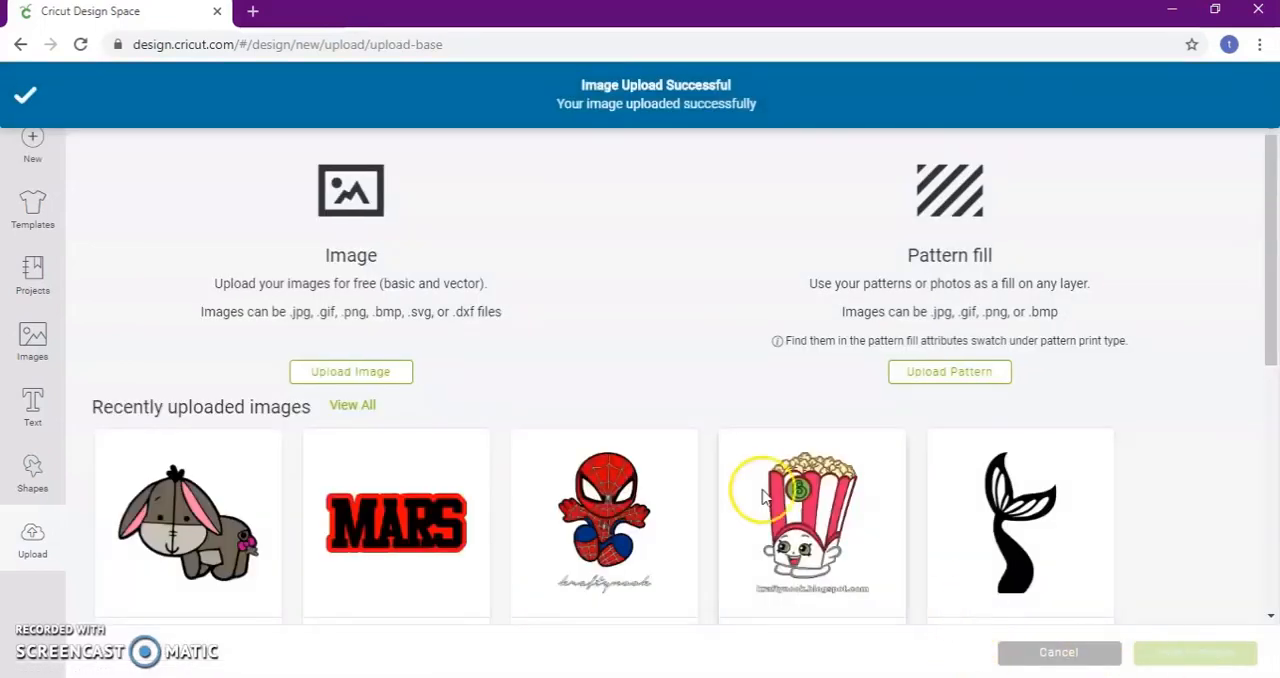
Open a new browser tab and search Google Images for "lol dolls"
click(254, 13)
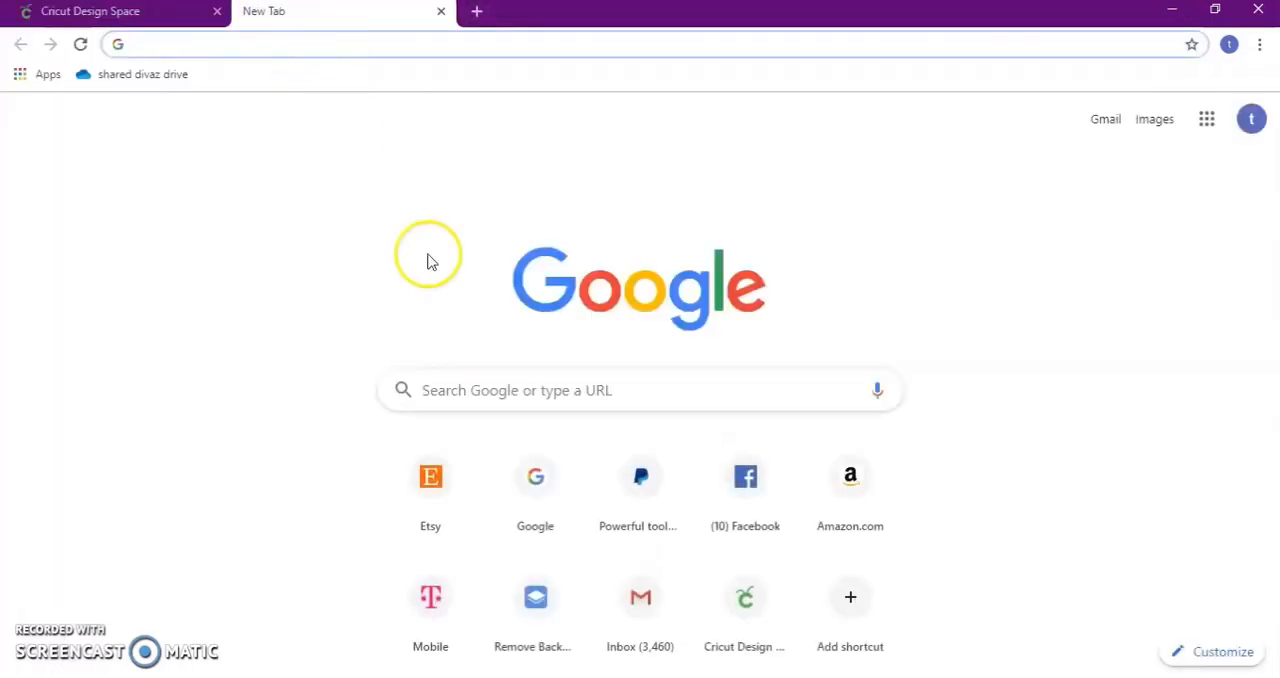
click(512, 390)
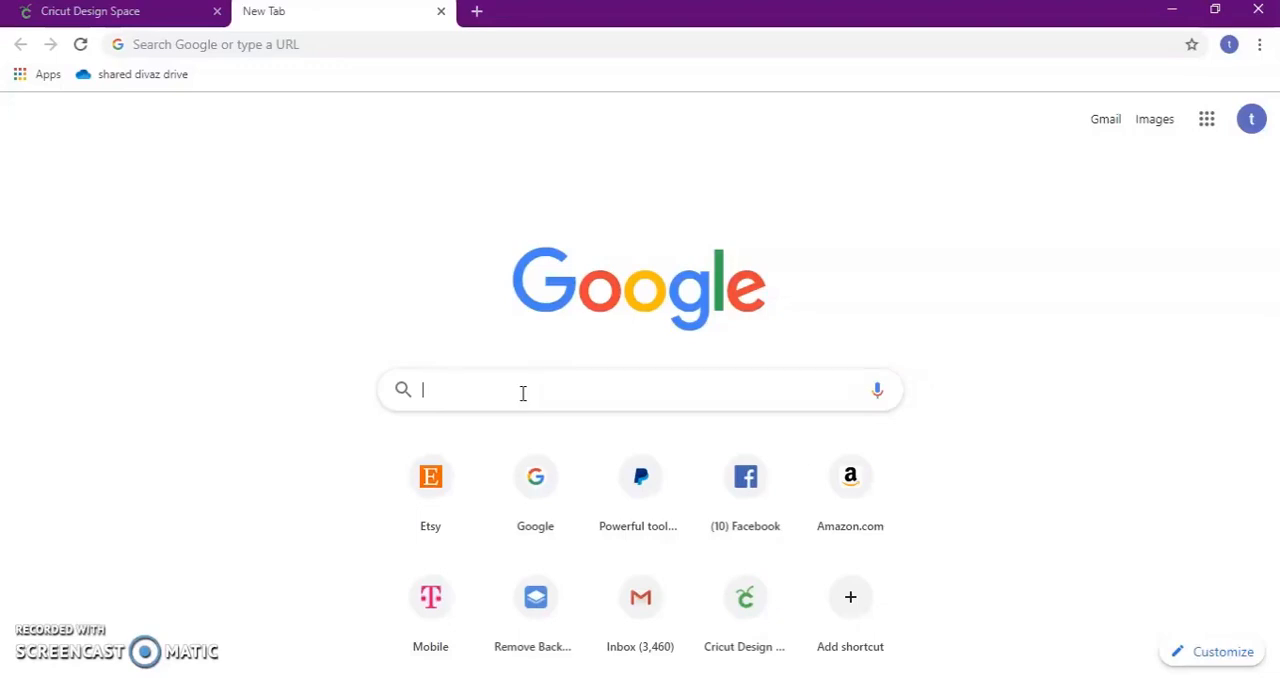
text(lol dolls)
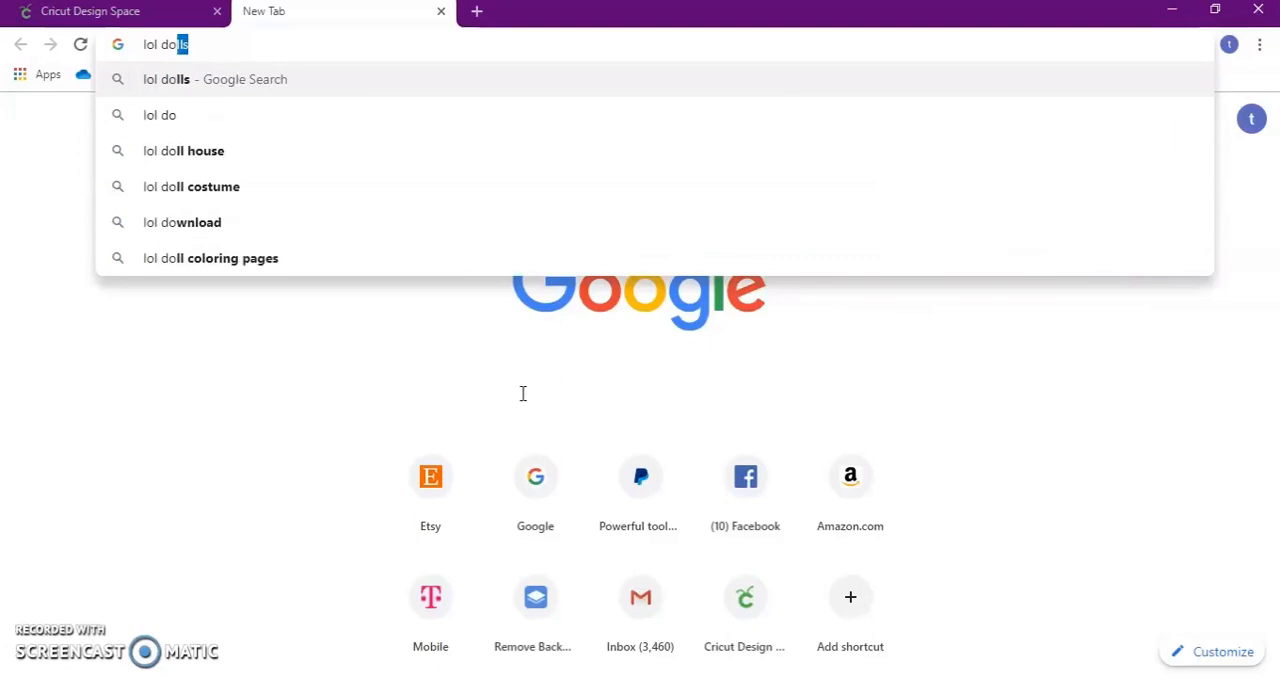
key(Return)
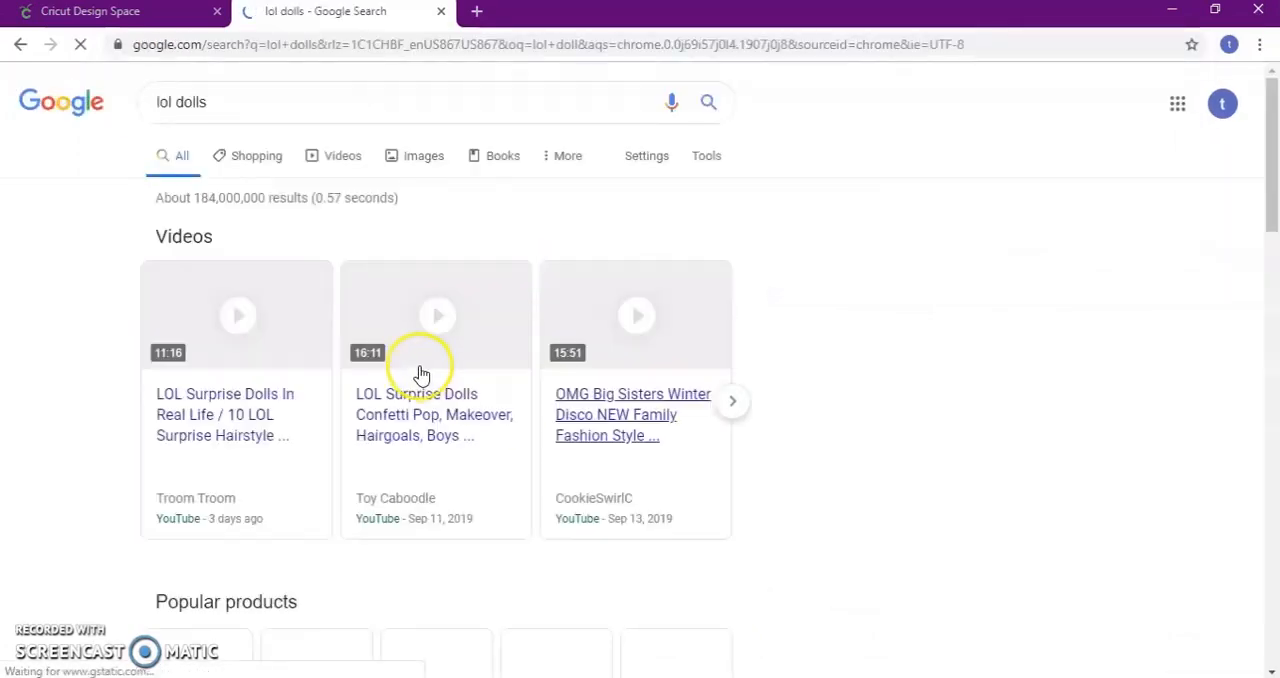
click(436, 158)
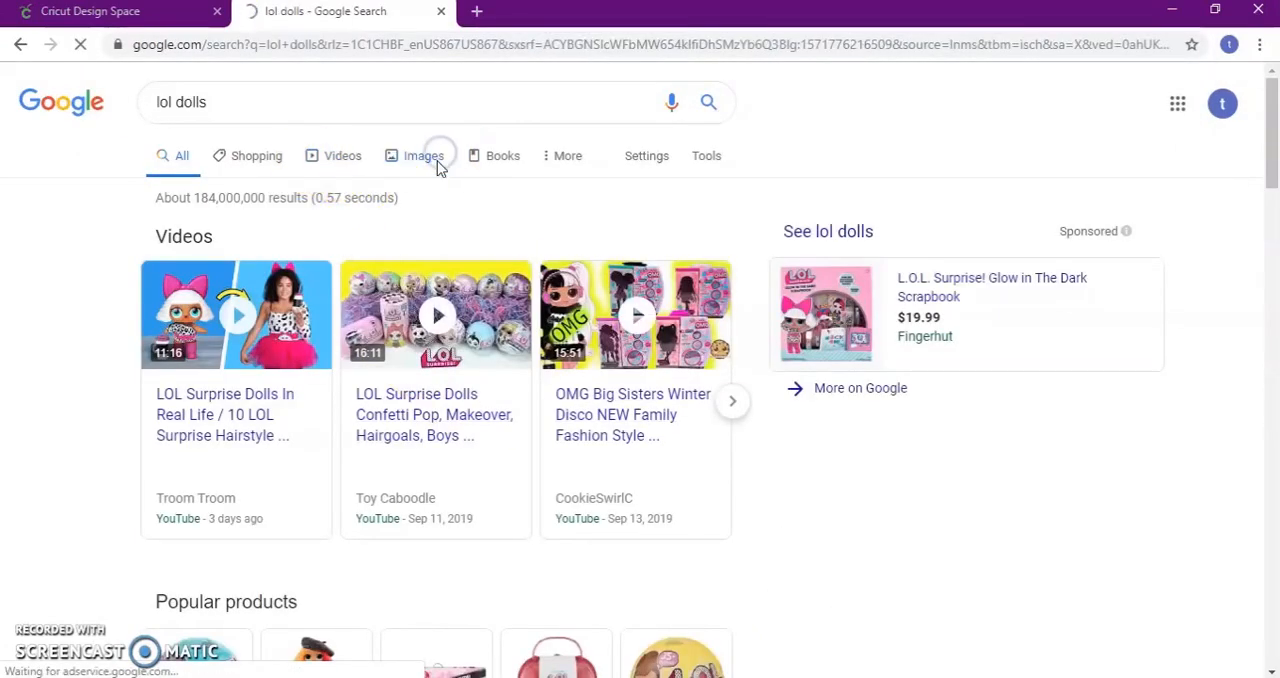
Find the L.O.L. Surprise! O.M.G. Royal Bee doll among the image results and open its large preview
scroll(545, 425, down, 4)
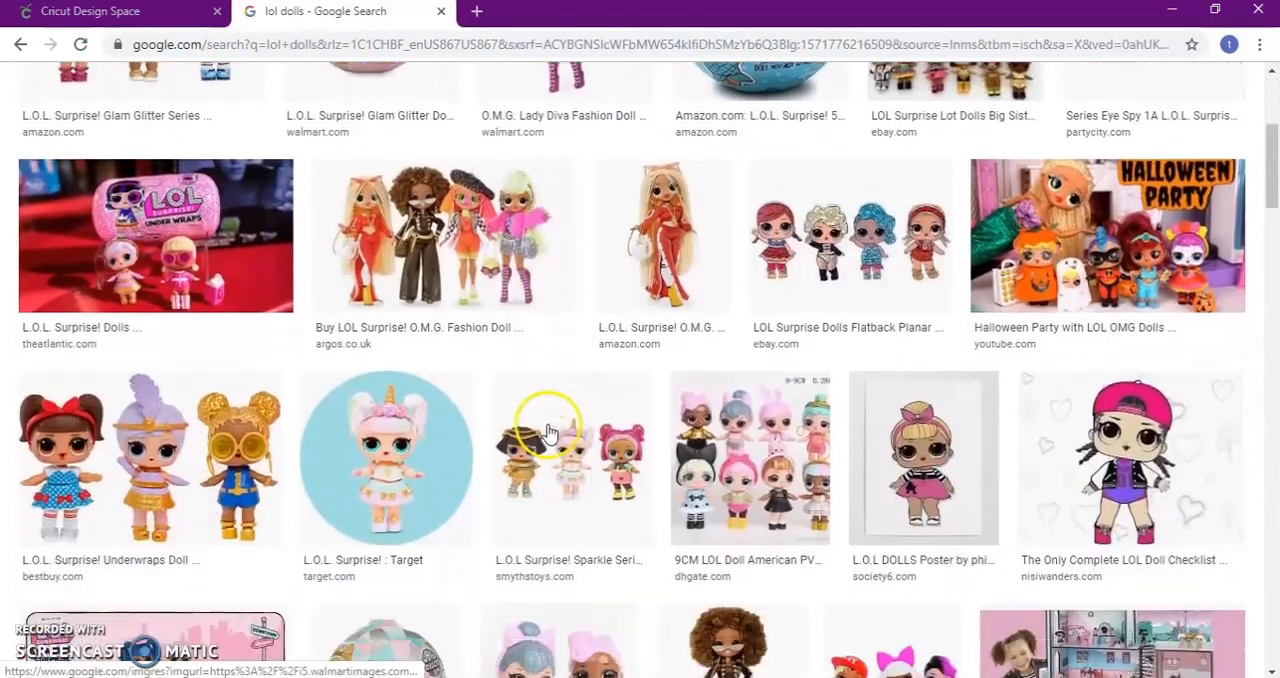
scroll(897, 395, down, 1)
scroll(668, 390, down, 3)
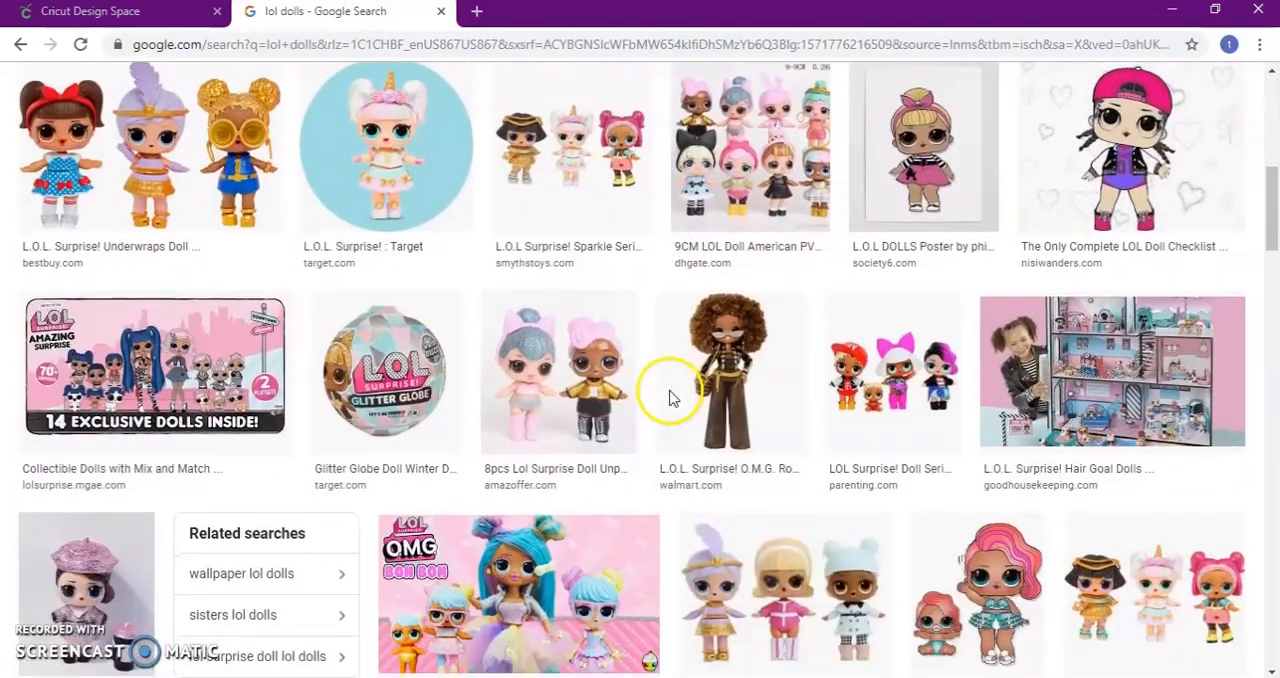
scroll(670, 397, down, 1)
click(754, 212)
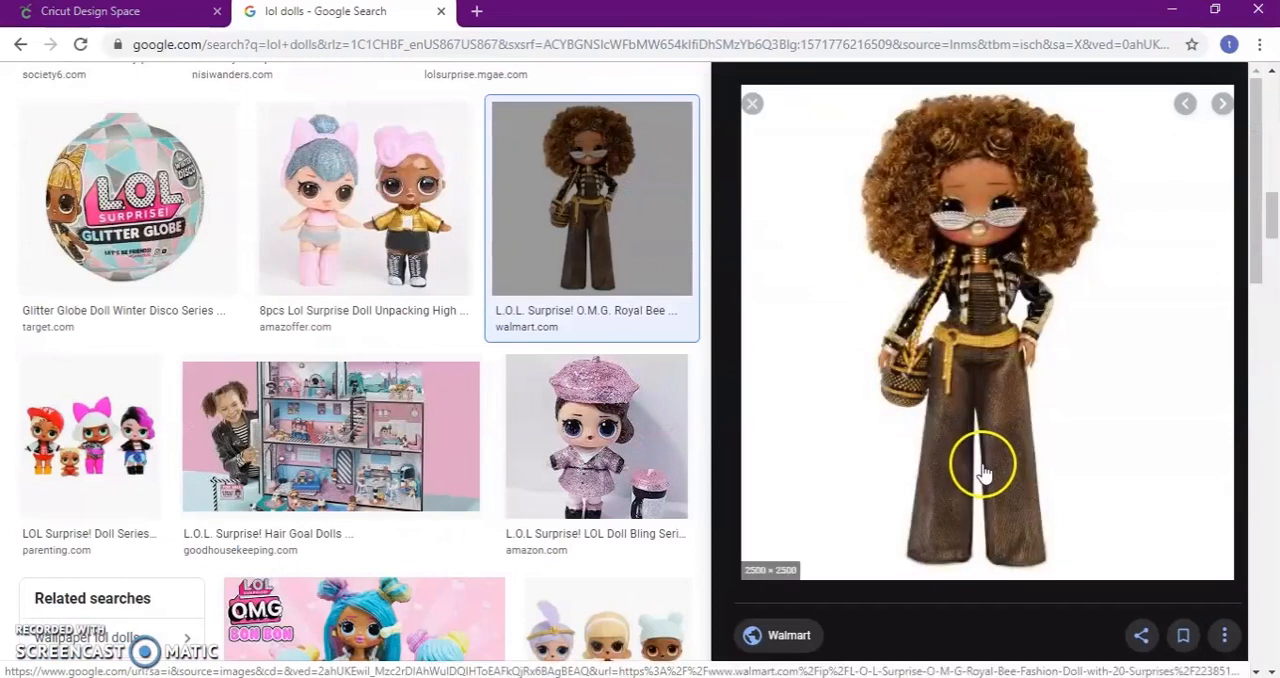
Save the Royal Bee doll picture as a JPEG image in the Downloads folder, keeping the suggested file name
right_click(983, 396)
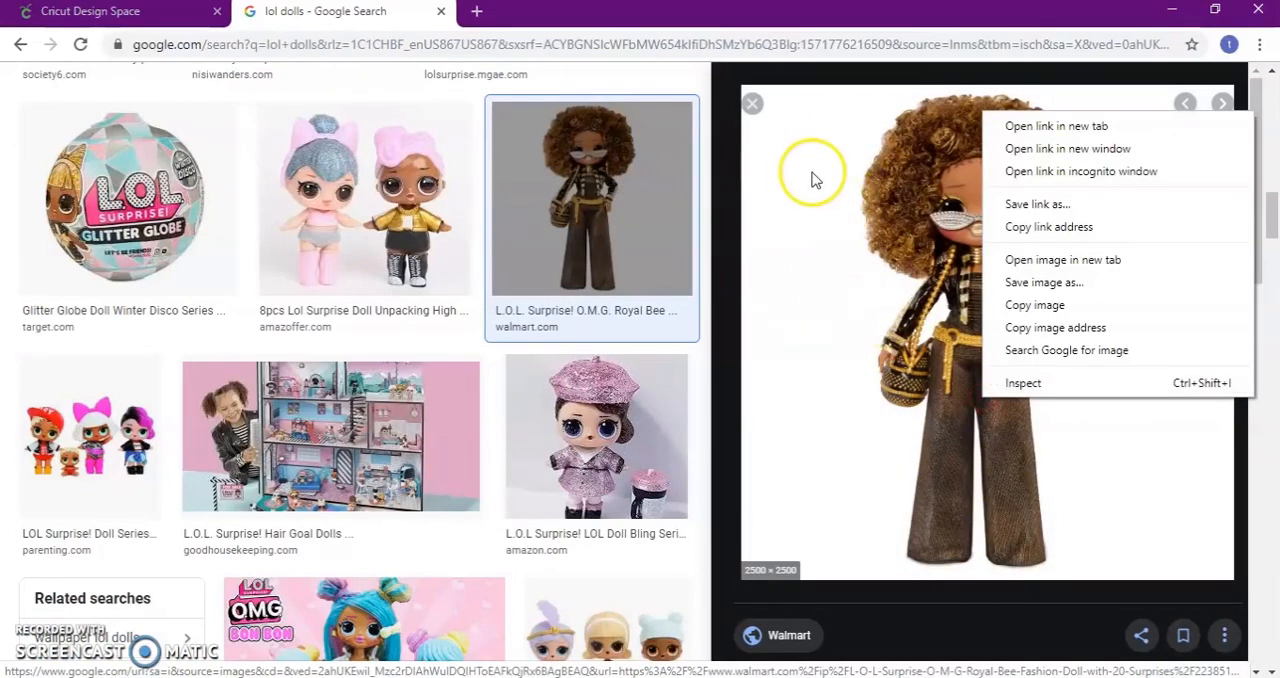
click(1066, 283)
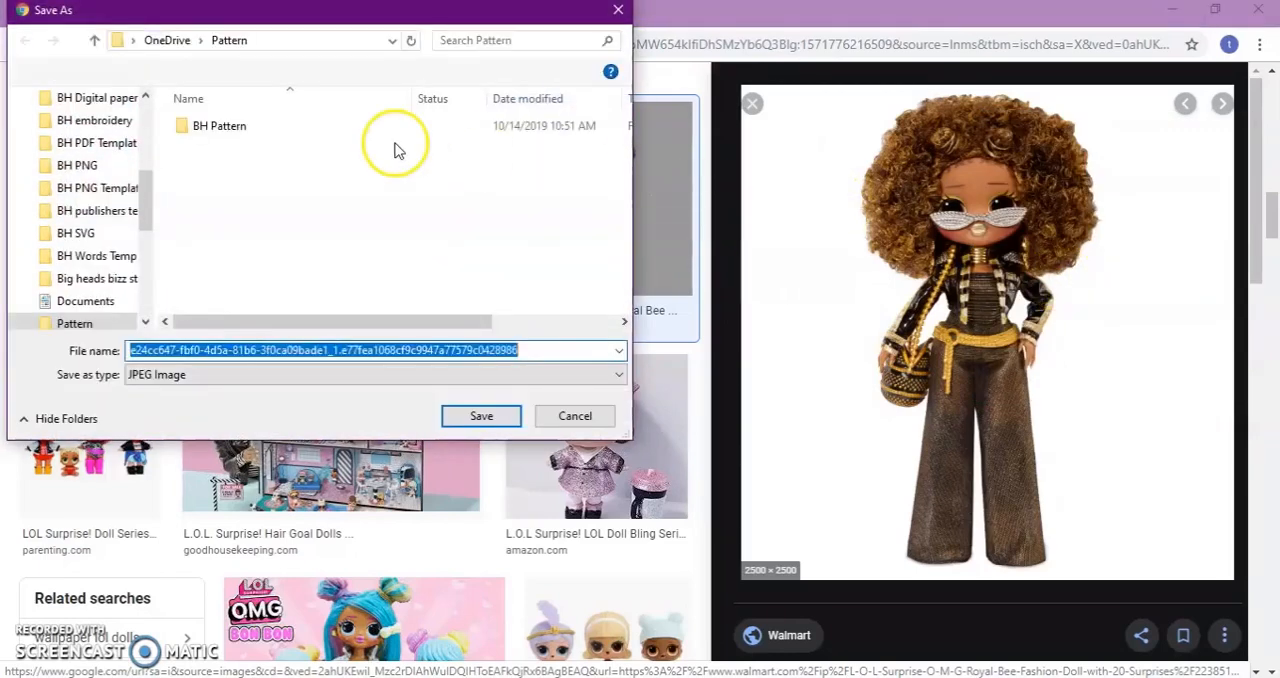
scroll(134, 257, up, 5)
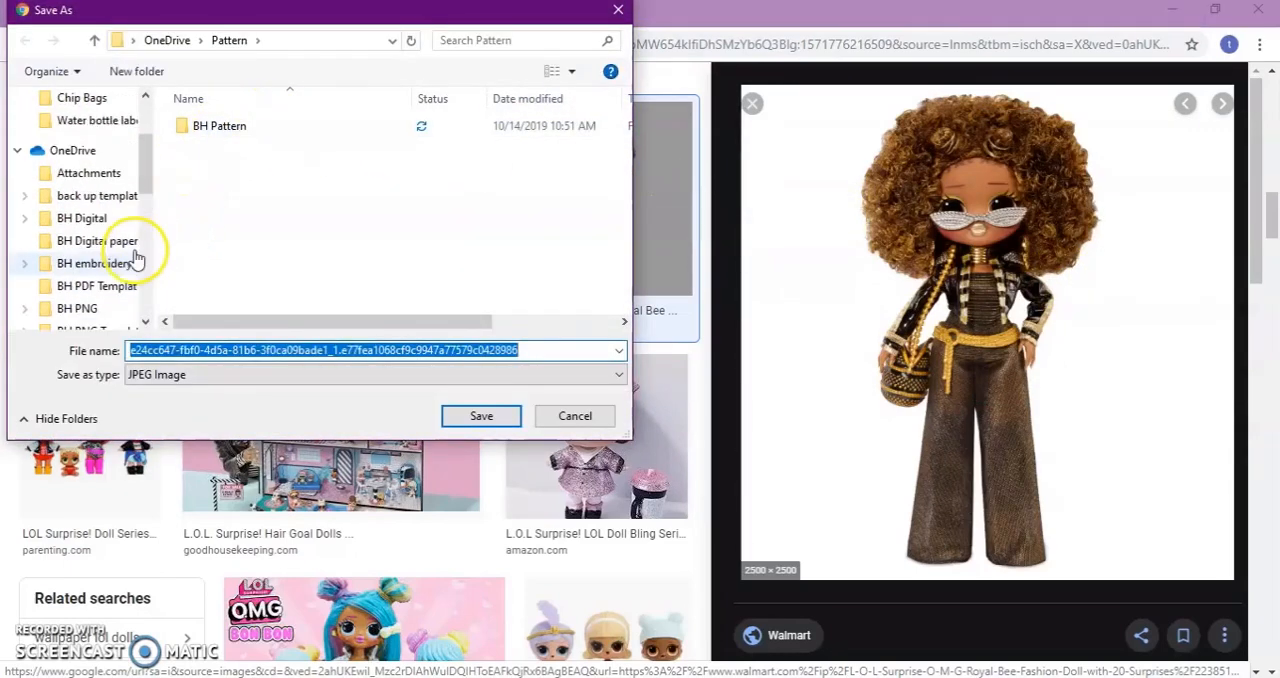
click(90, 136)
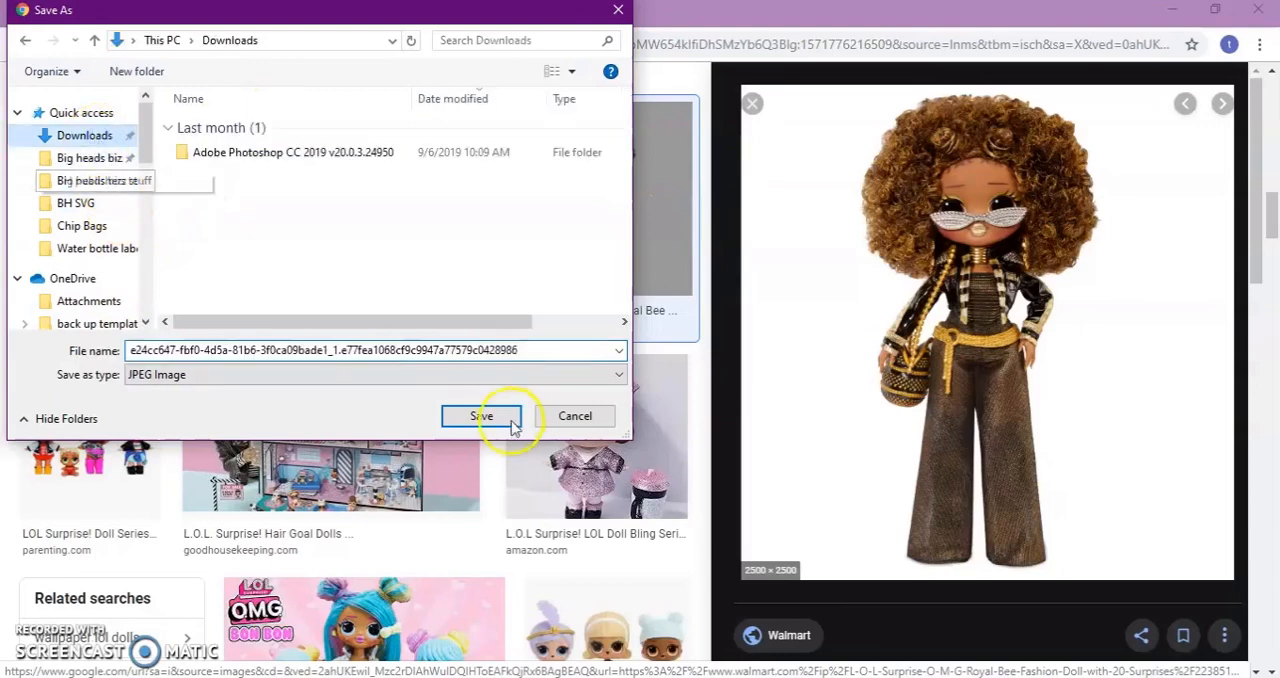
click(484, 415)
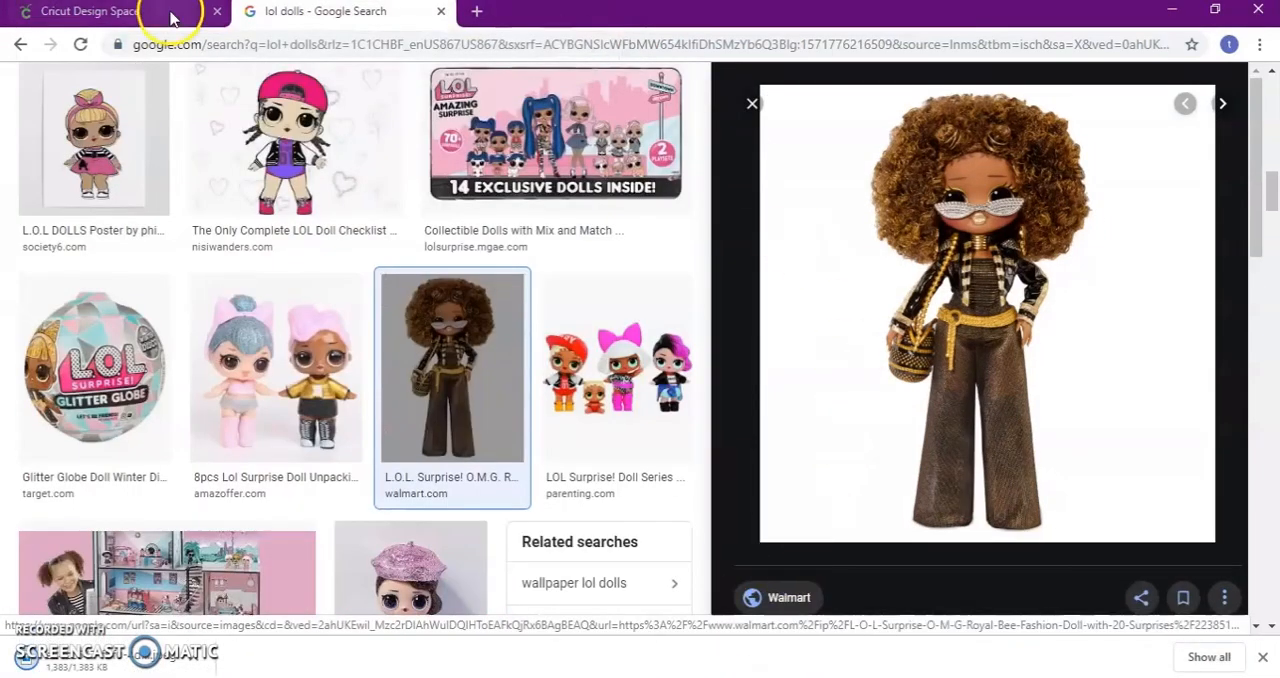
Switch back to Cricut Design Space and load the doll JPEG from the Downloads folder as a new image upload
click(172, 17)
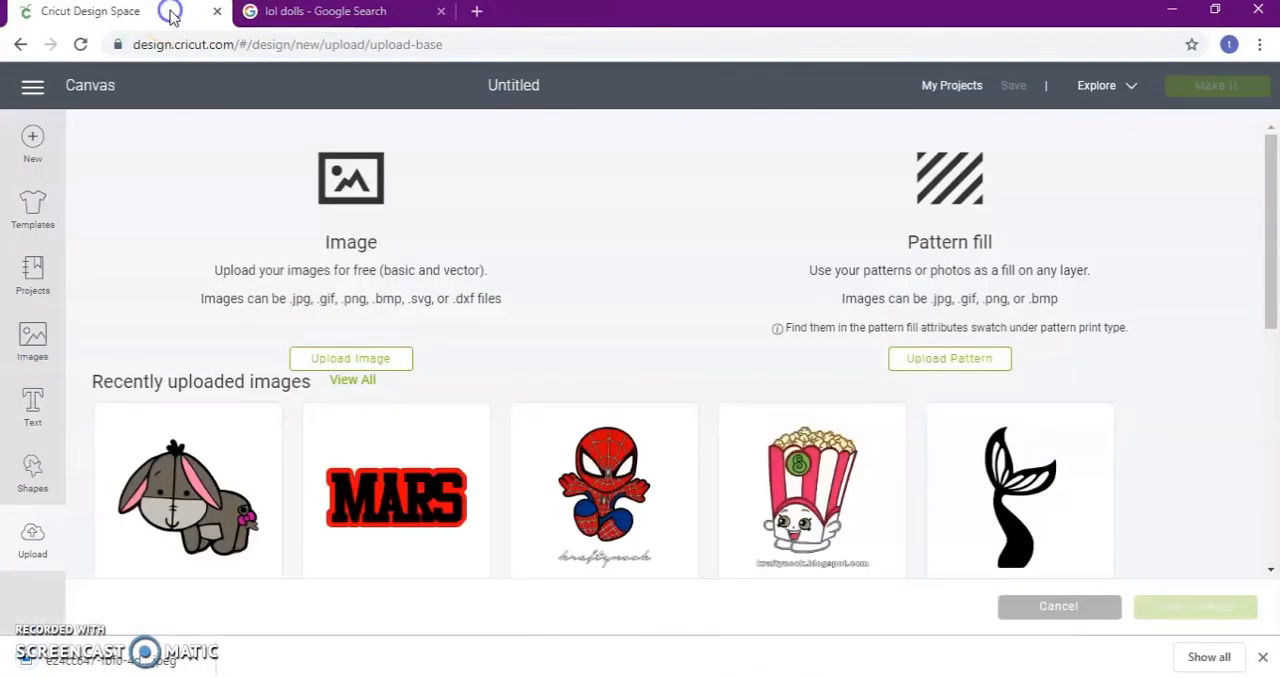
click(390, 357)
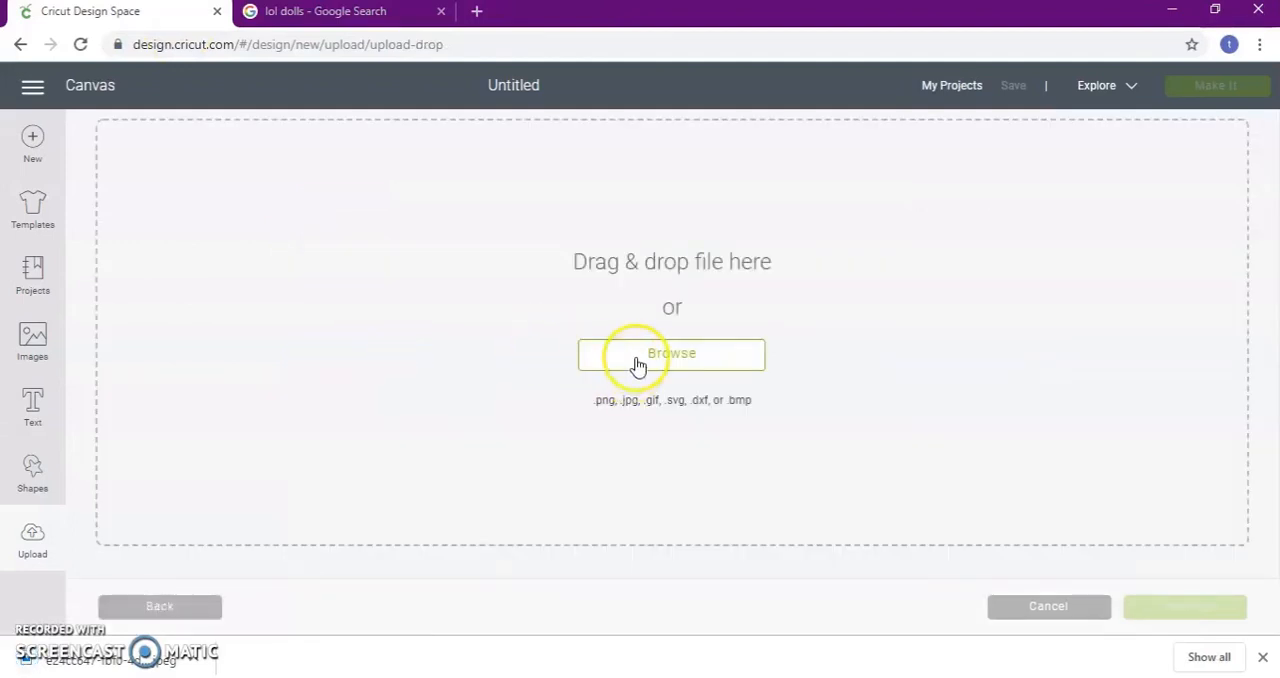
click(720, 357)
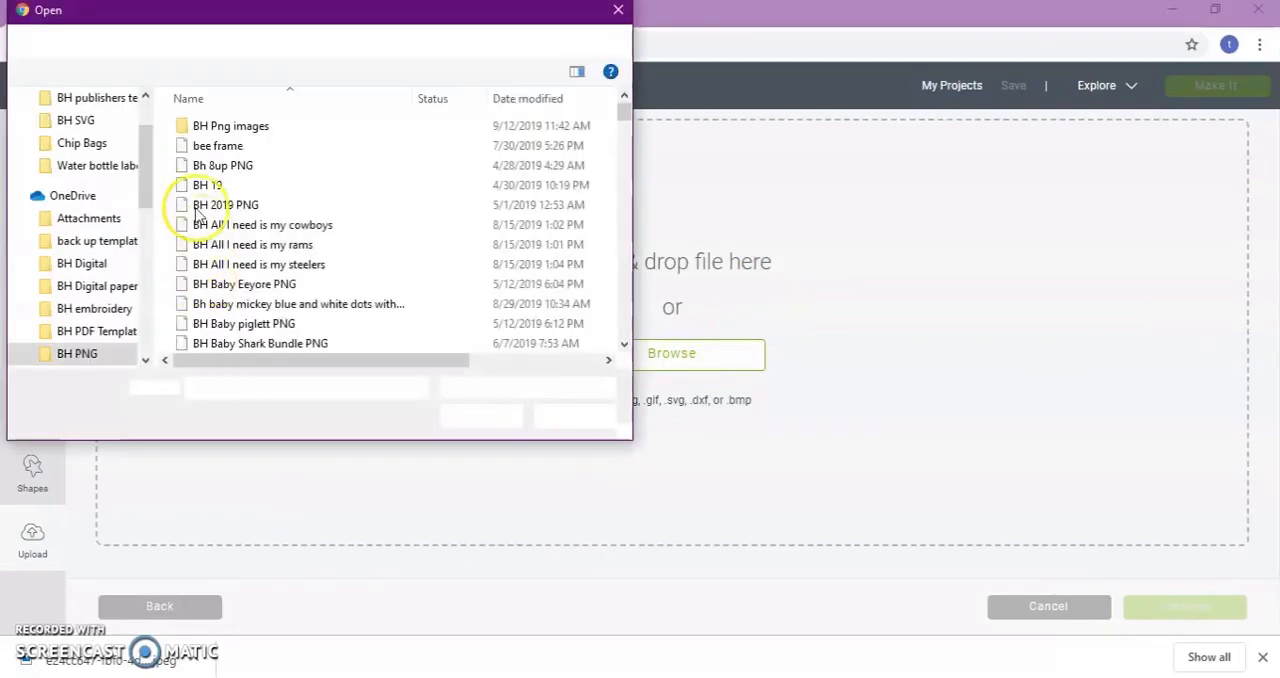
scroll(131, 207, up, 2)
click(95, 138)
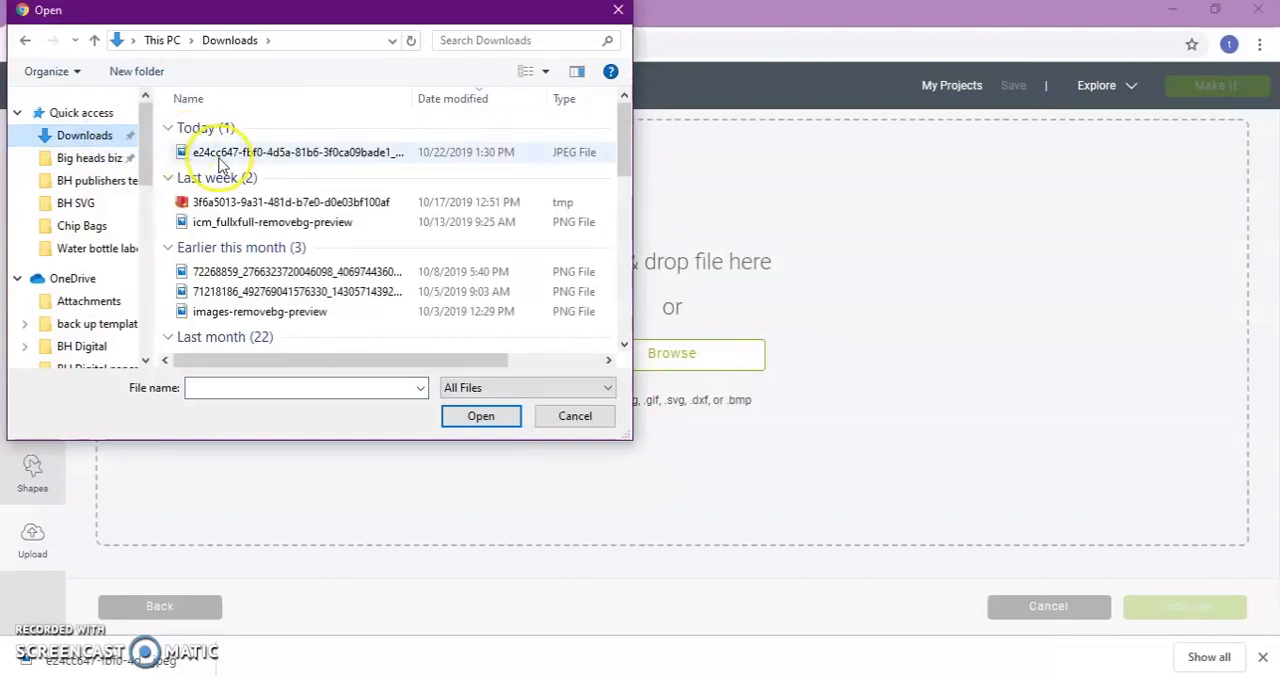
double_click(224, 156)
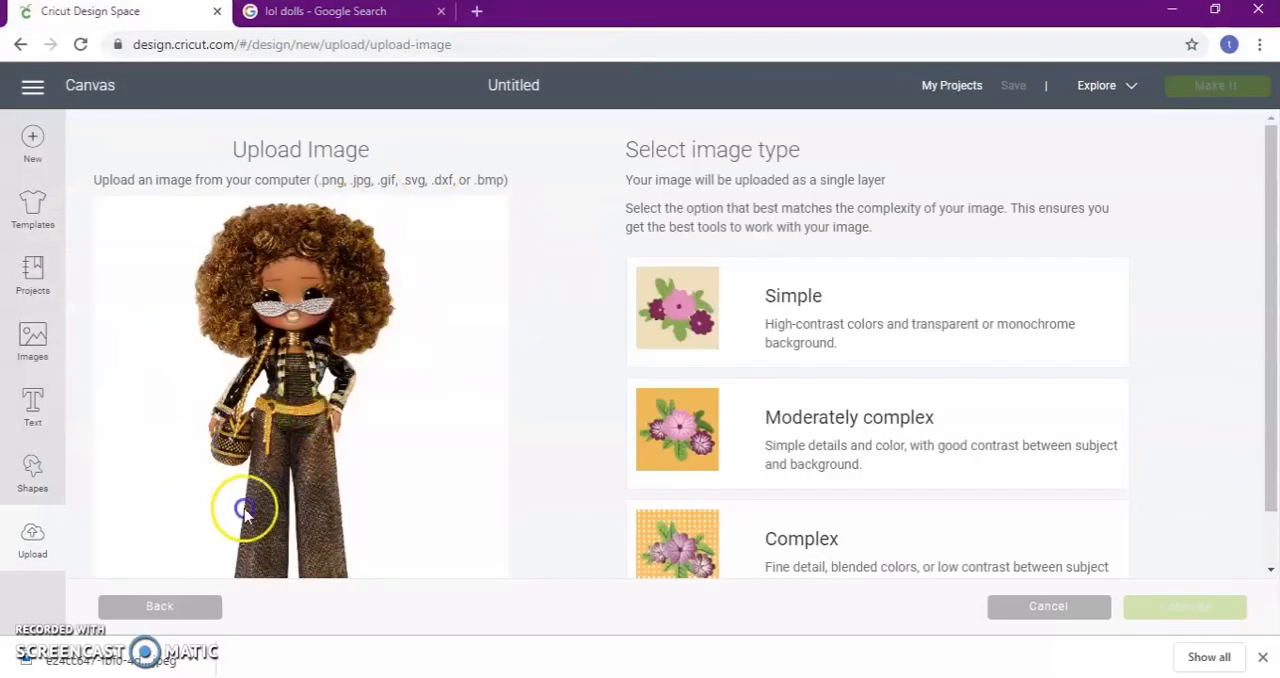
scroll(407, 283, down, 1)
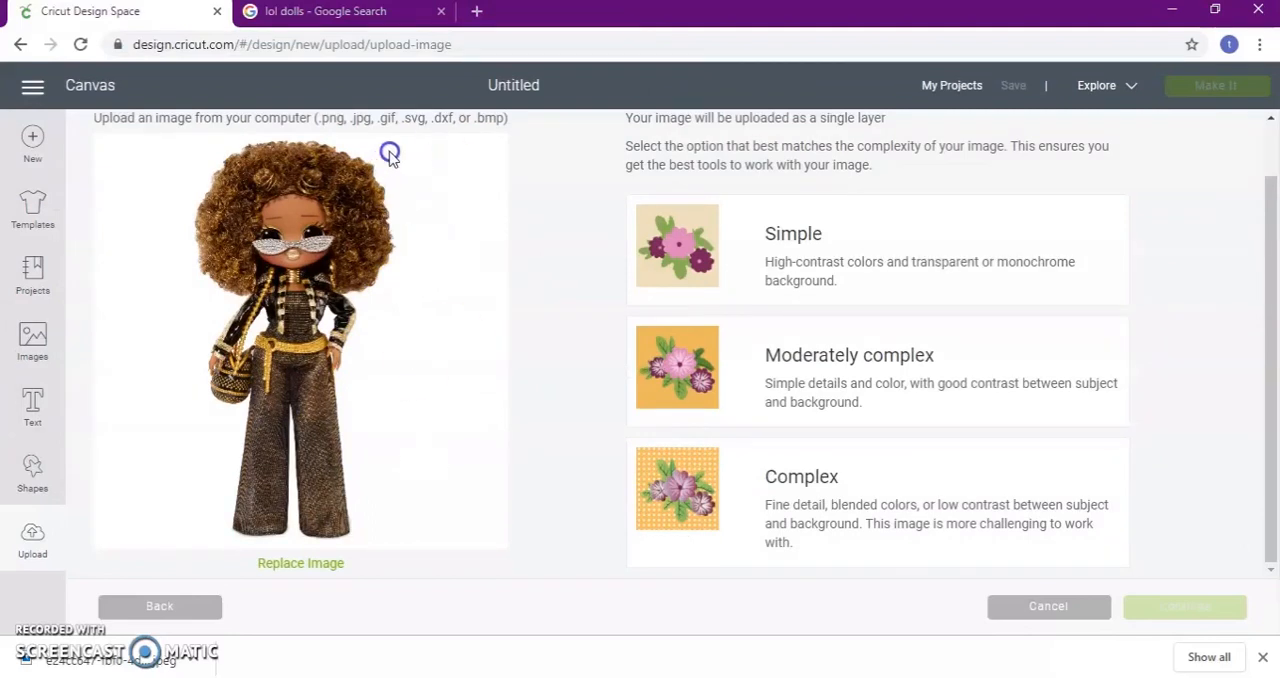
Classify the uploaded doll image as Complex and proceed to the background removal stage
scroll(843, 329, up, 1)
scroll(791, 506, down, 1)
click(728, 516)
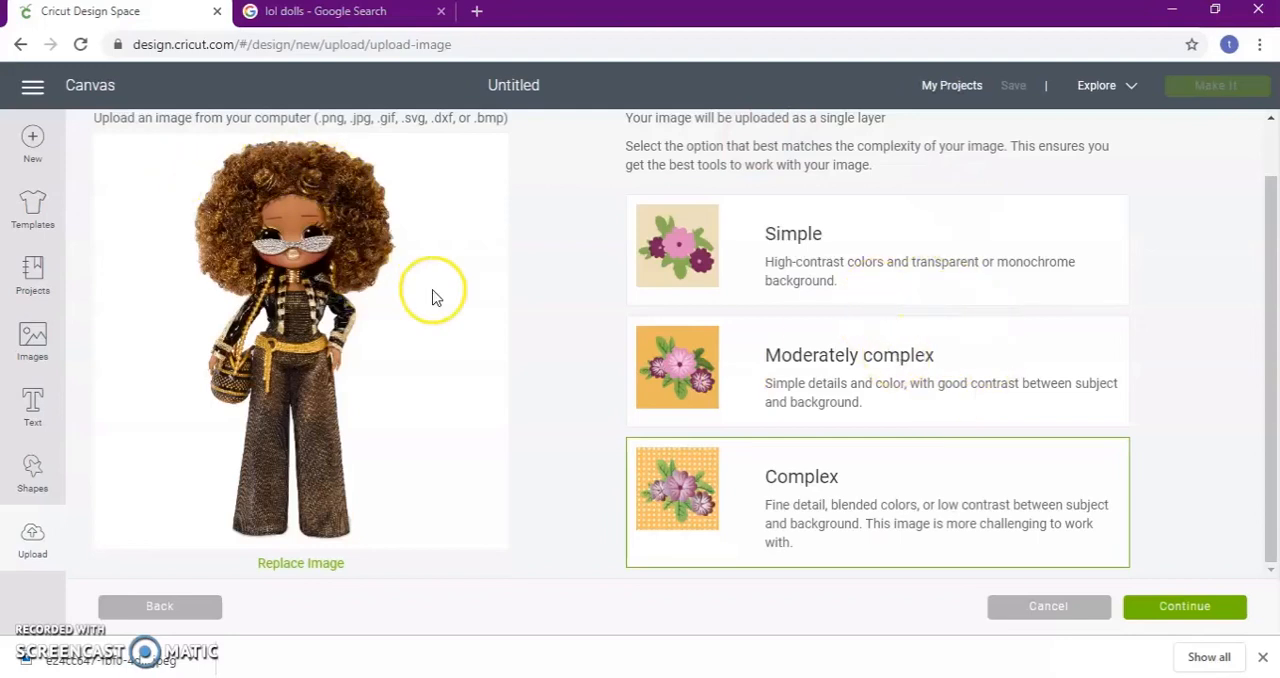
click(1199, 606)
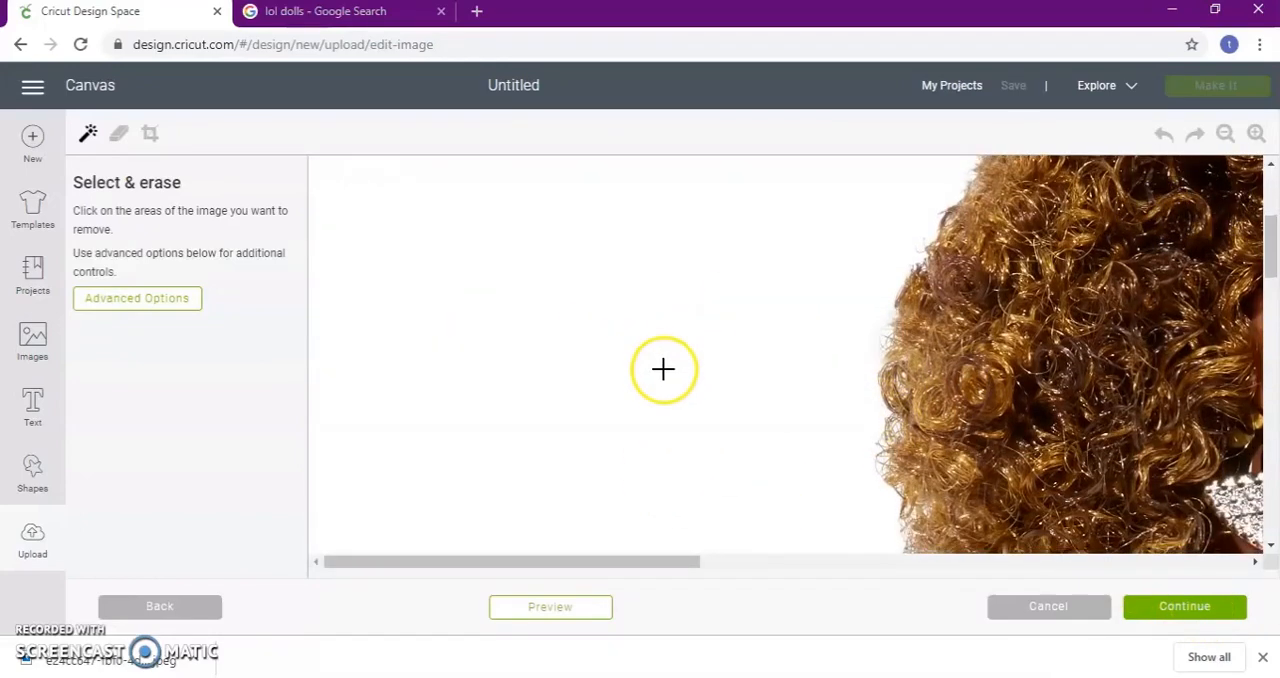
Erase the white background around the doll and the white gaps between both arms and the body
mouse_move(598, 562)
mouse_down()
mouse_move(820, 582)
mouse_move(514, 529)
mouse_up()
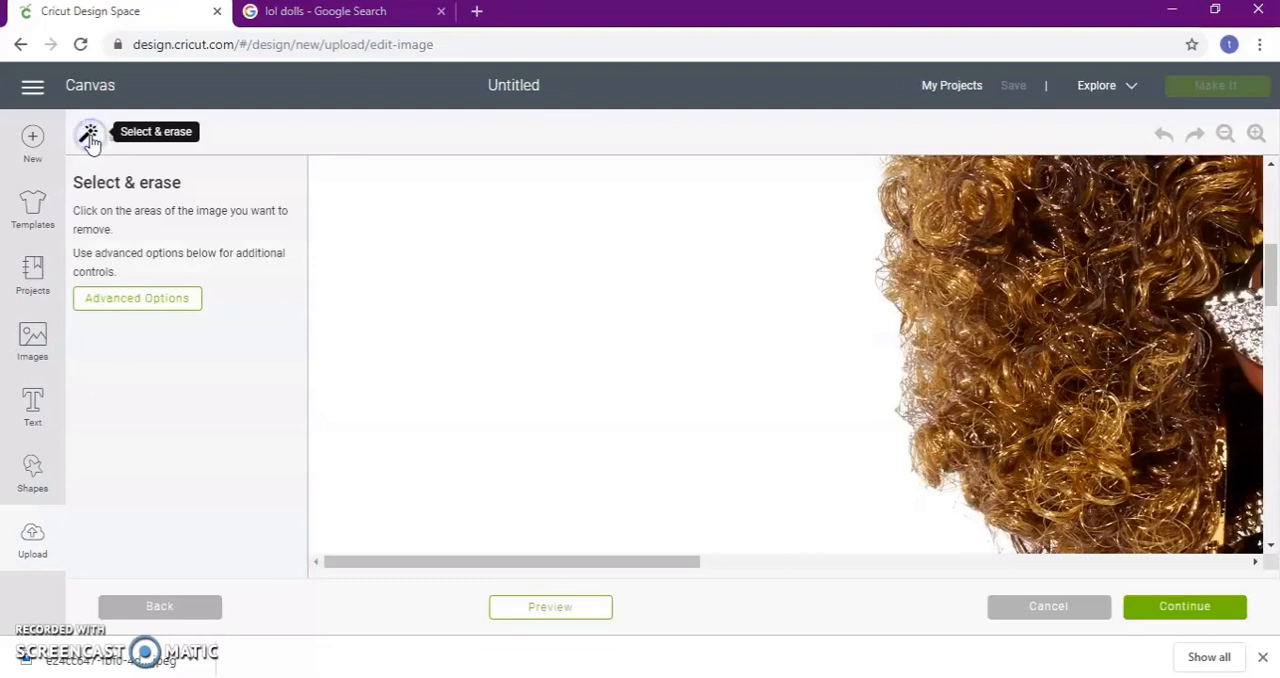
click(609, 310)
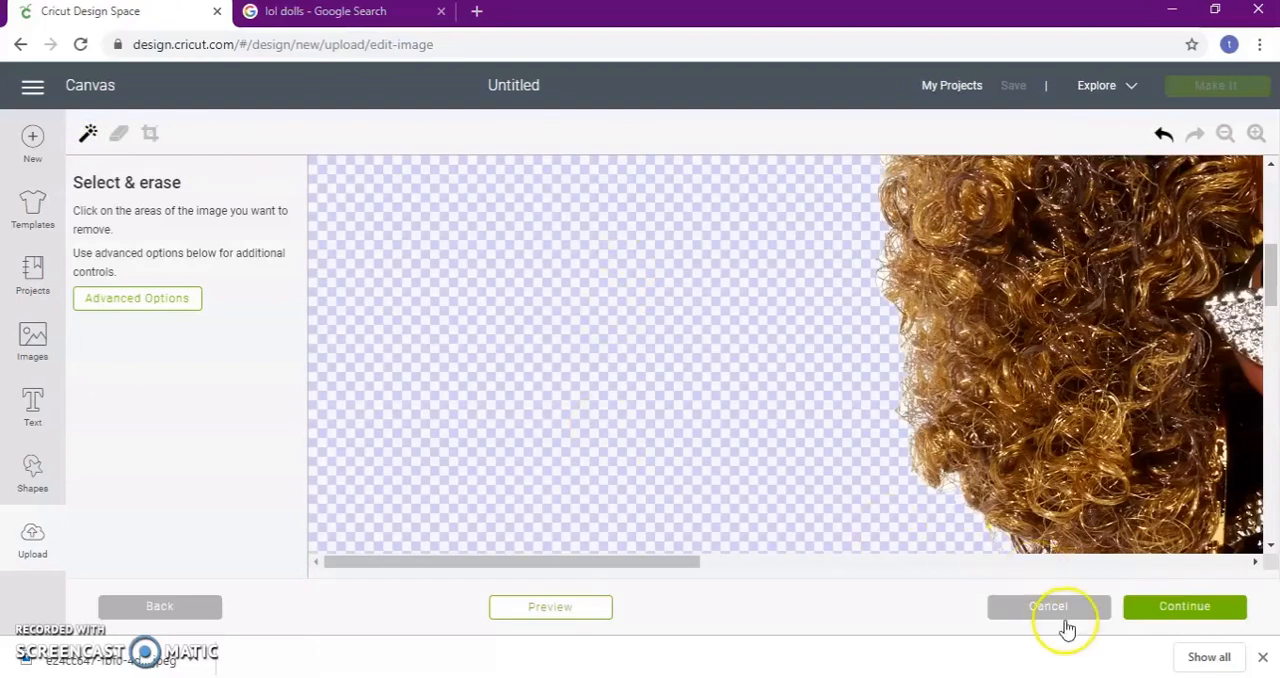
click(1227, 135)
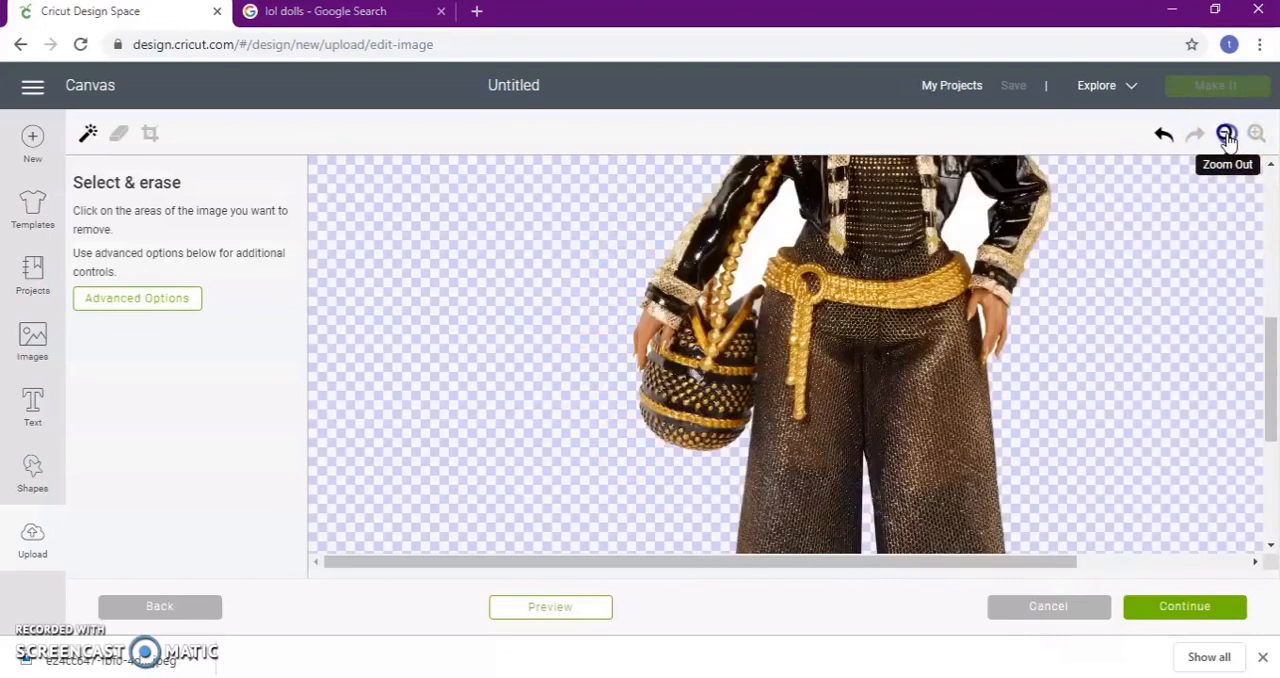
click(1227, 135)
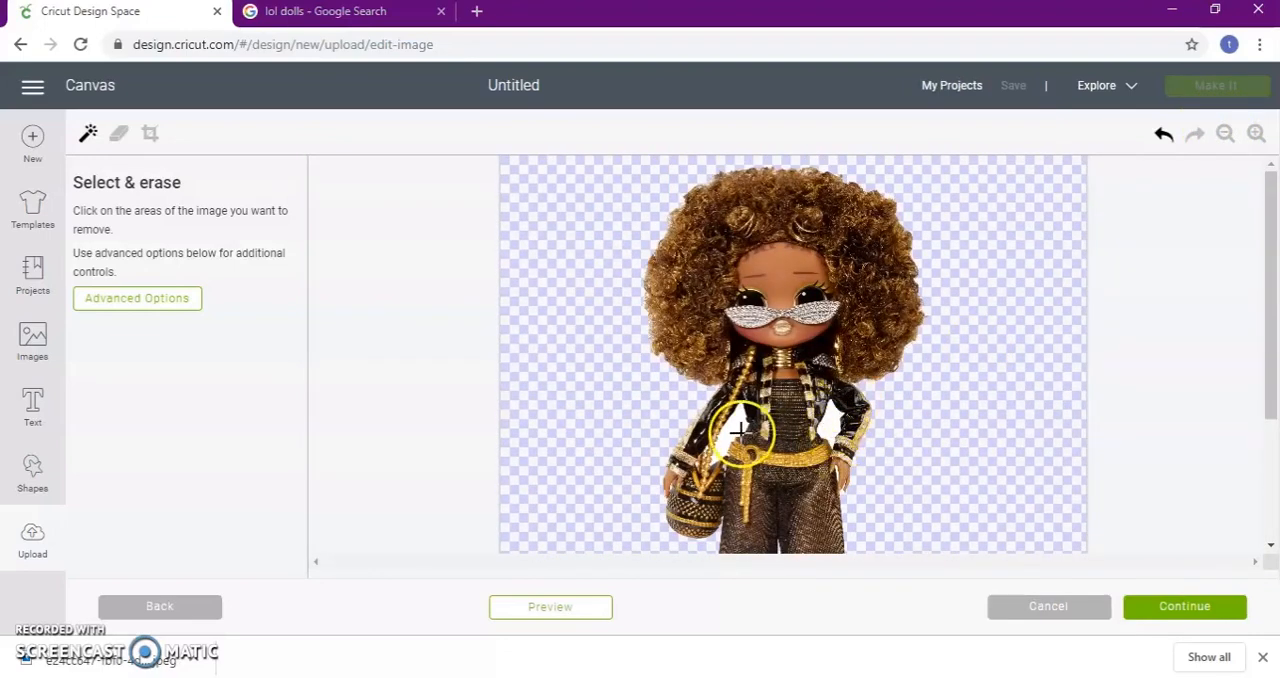
click(1253, 138)
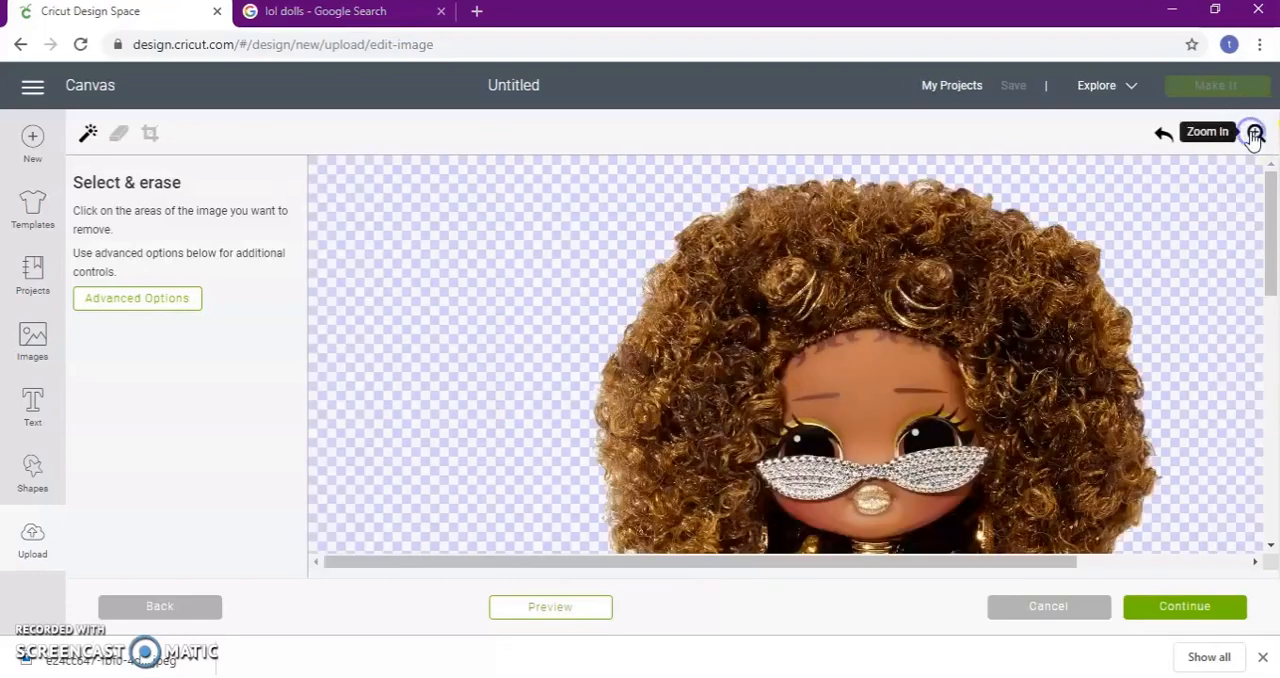
scroll(1057, 266, down, 5)
scroll(980, 302, up, 2)
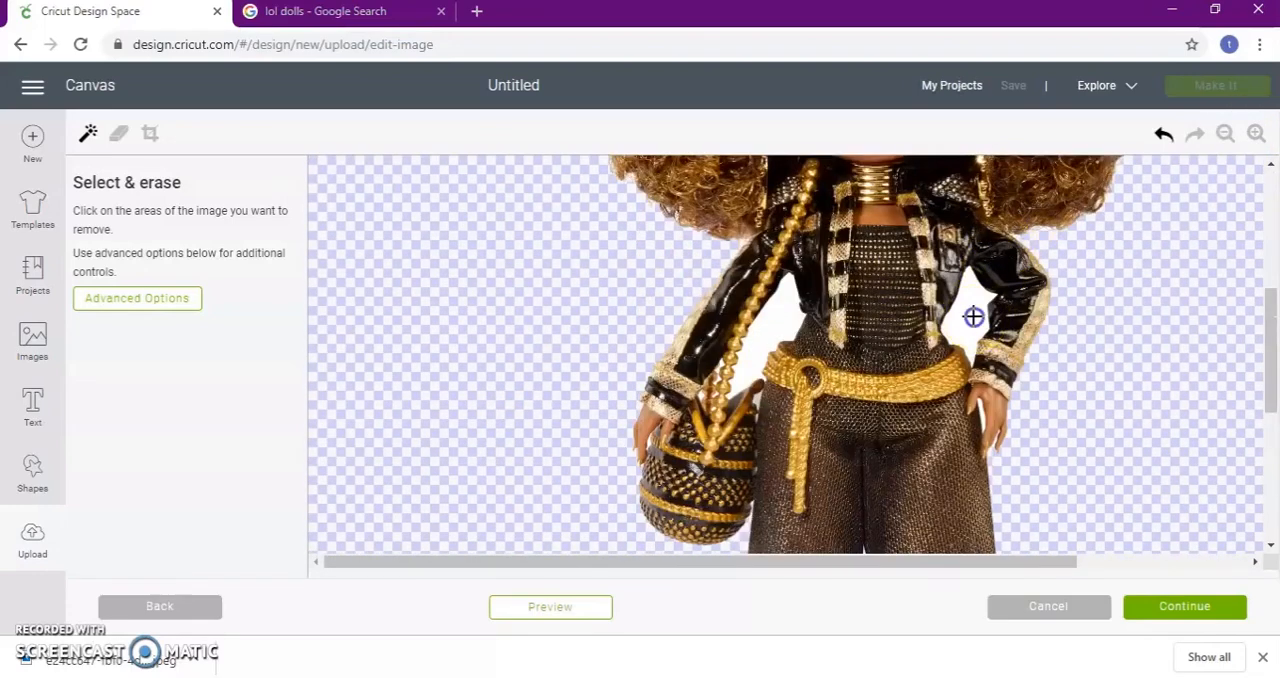
click(868, 347)
click(774, 336)
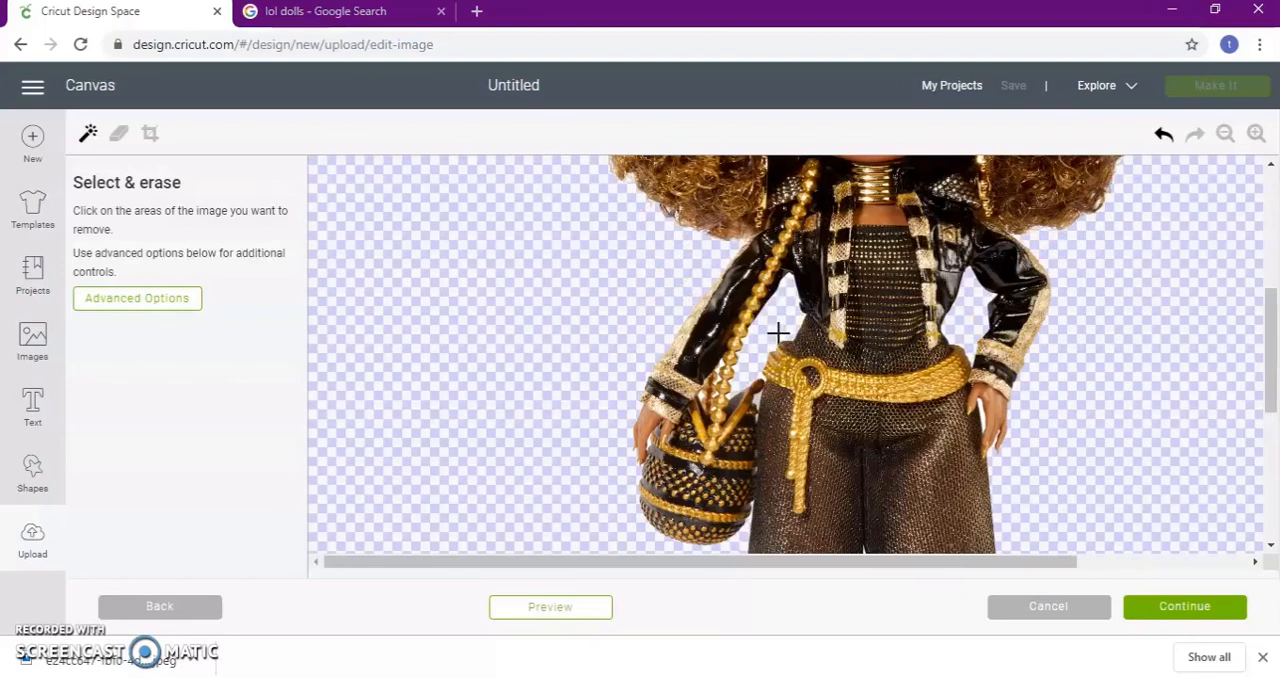
scroll(872, 387, down, 3)
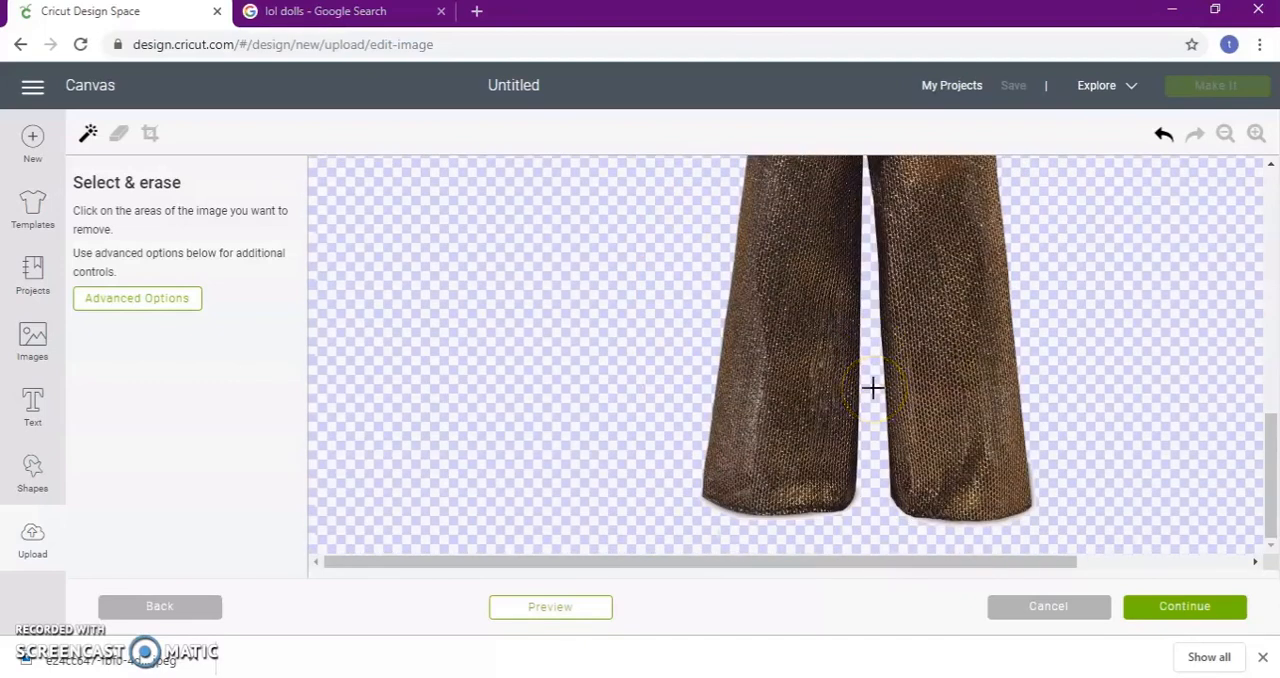
scroll(872, 387, up, 5)
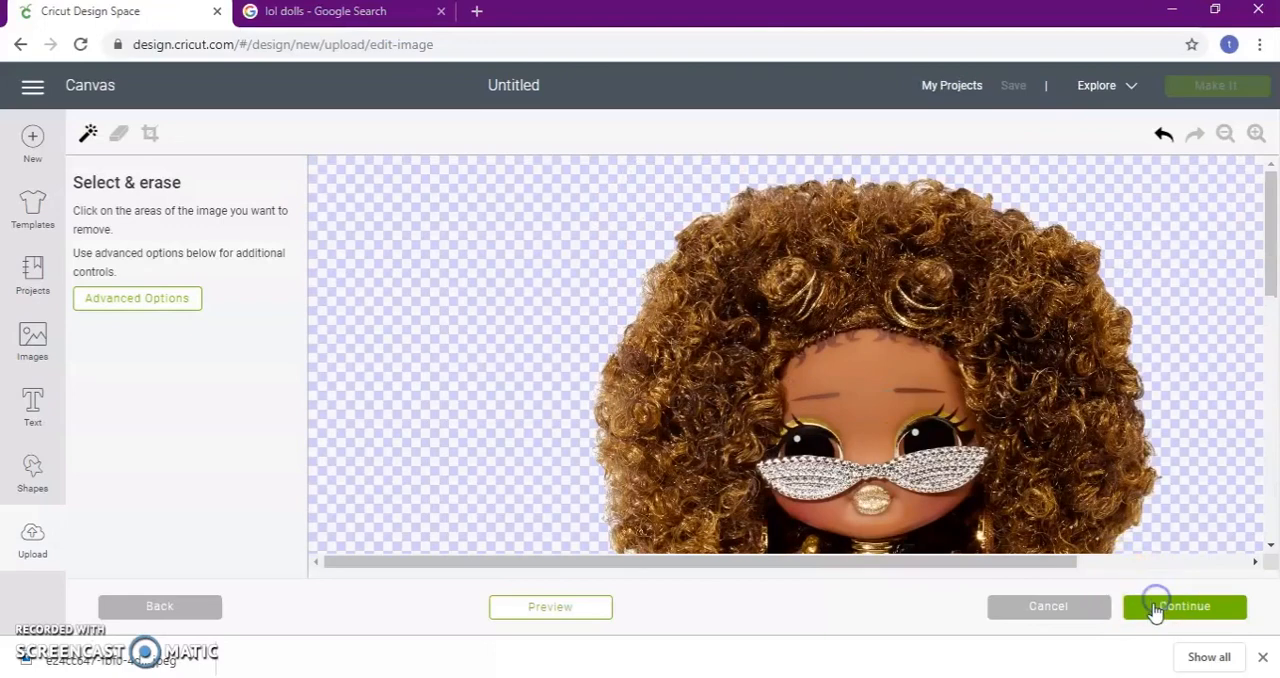
Save the cleaned doll as a Print Then Cut image, keeping the suggested image name
click(1166, 620)
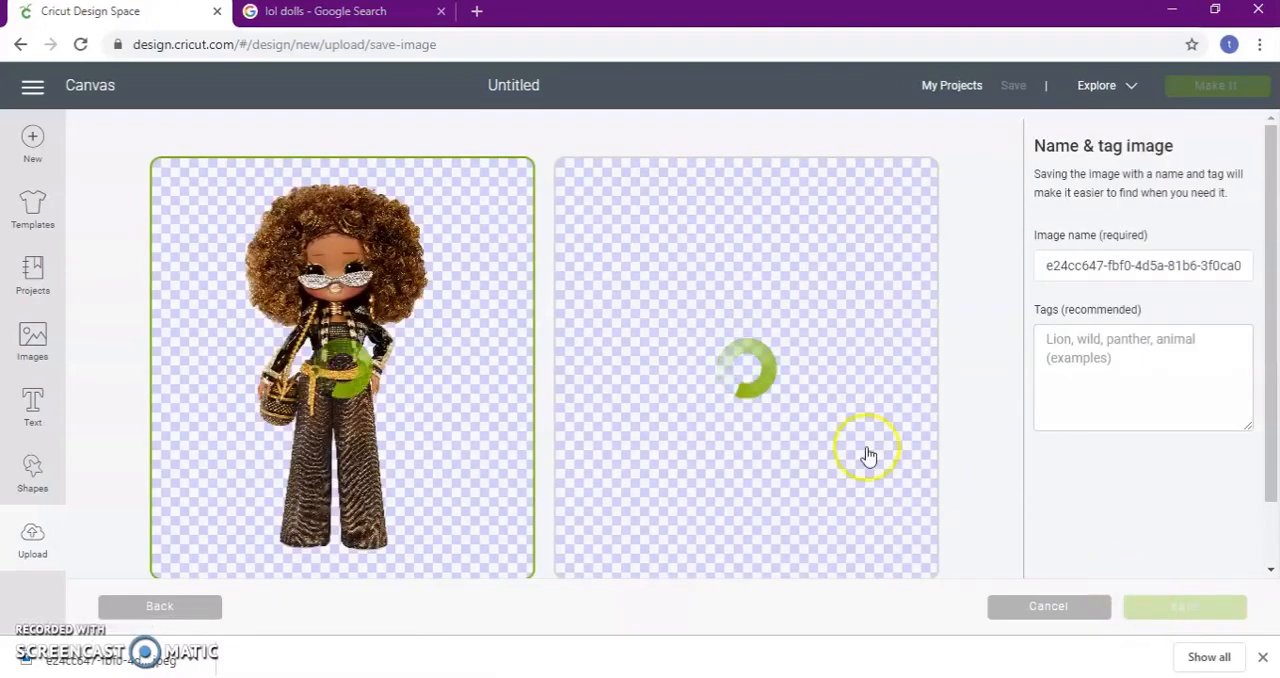
scroll(400, 329, down, 2)
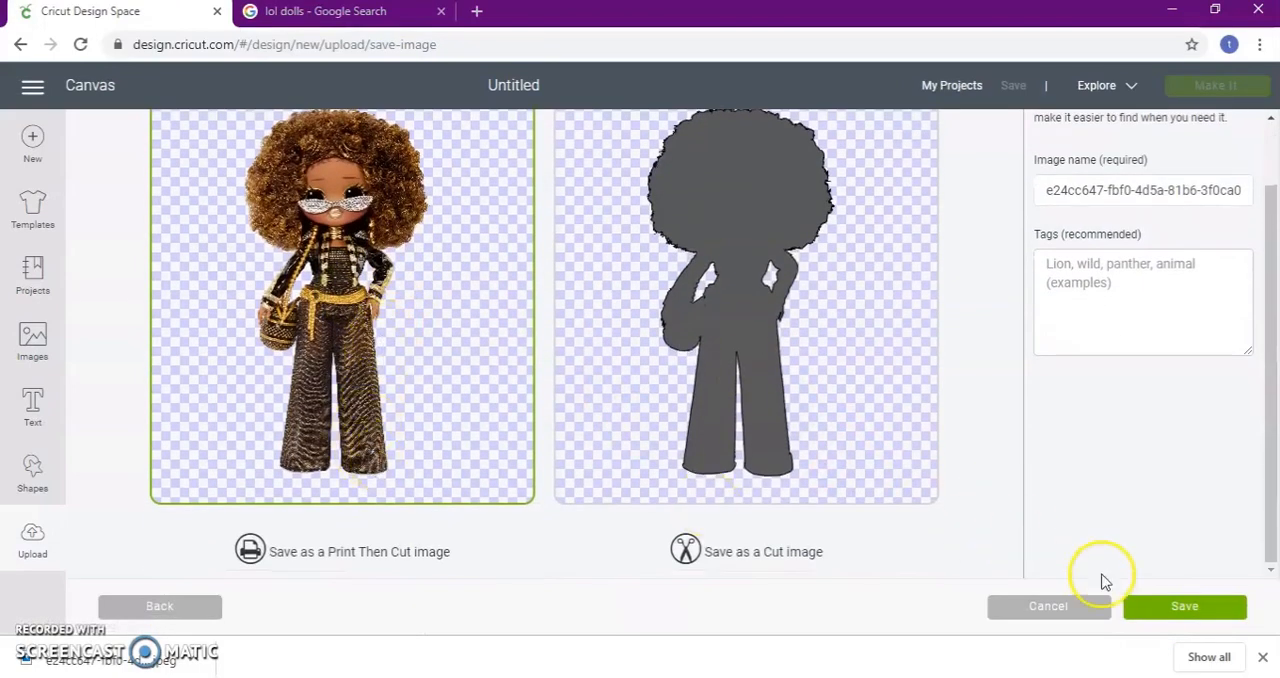
click(1175, 609)
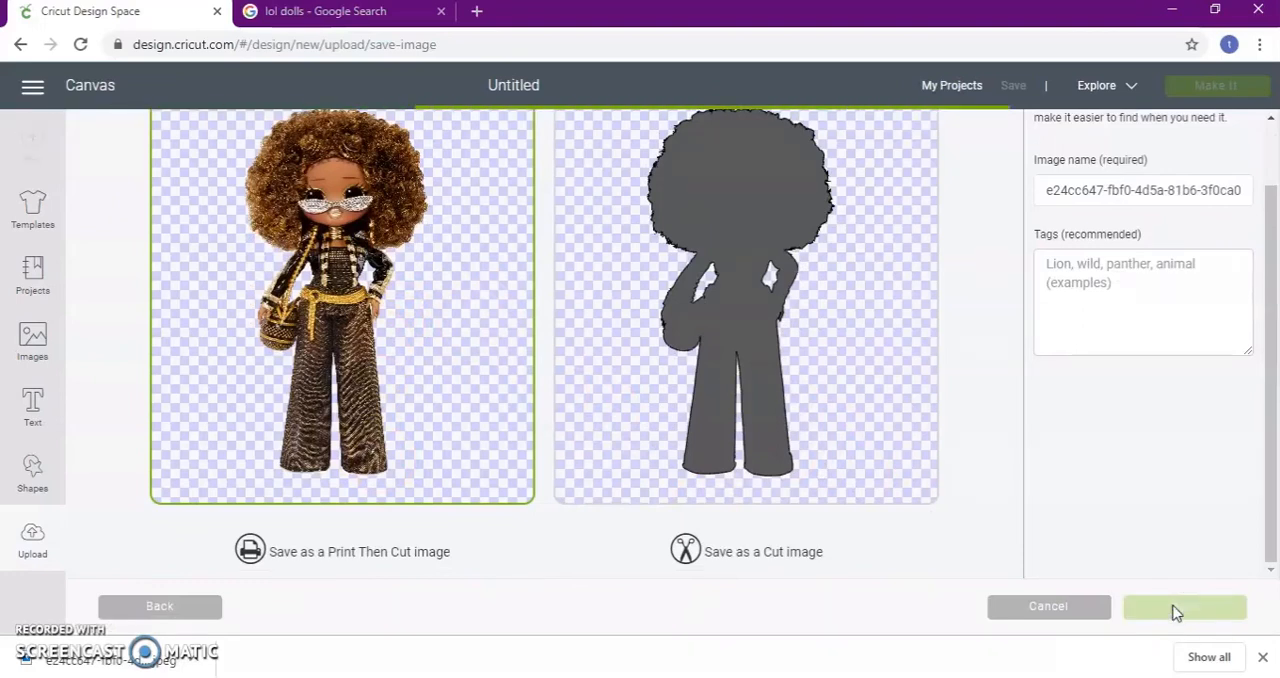
click(1052, 193)
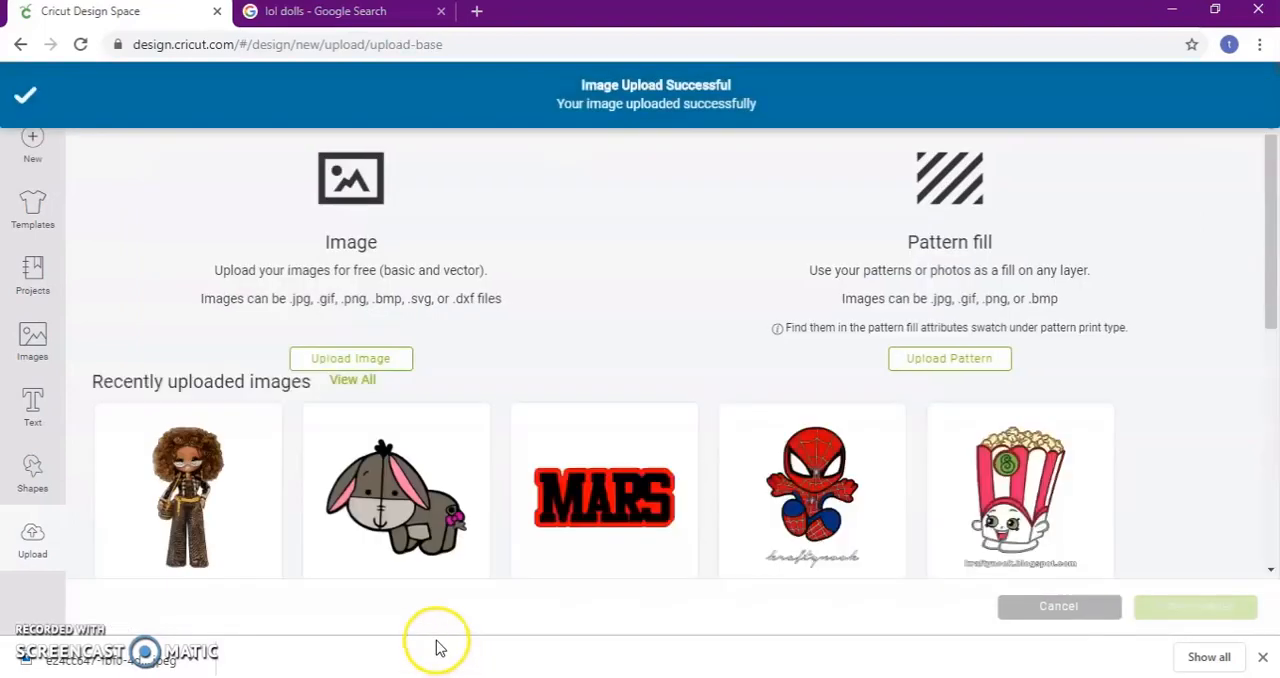
Insert the uploaded Eeyore image on the canvas, shrink it to about 2.85 by 2.35 inches and move it to about X 9.85, Y 0.79
click(420, 500)
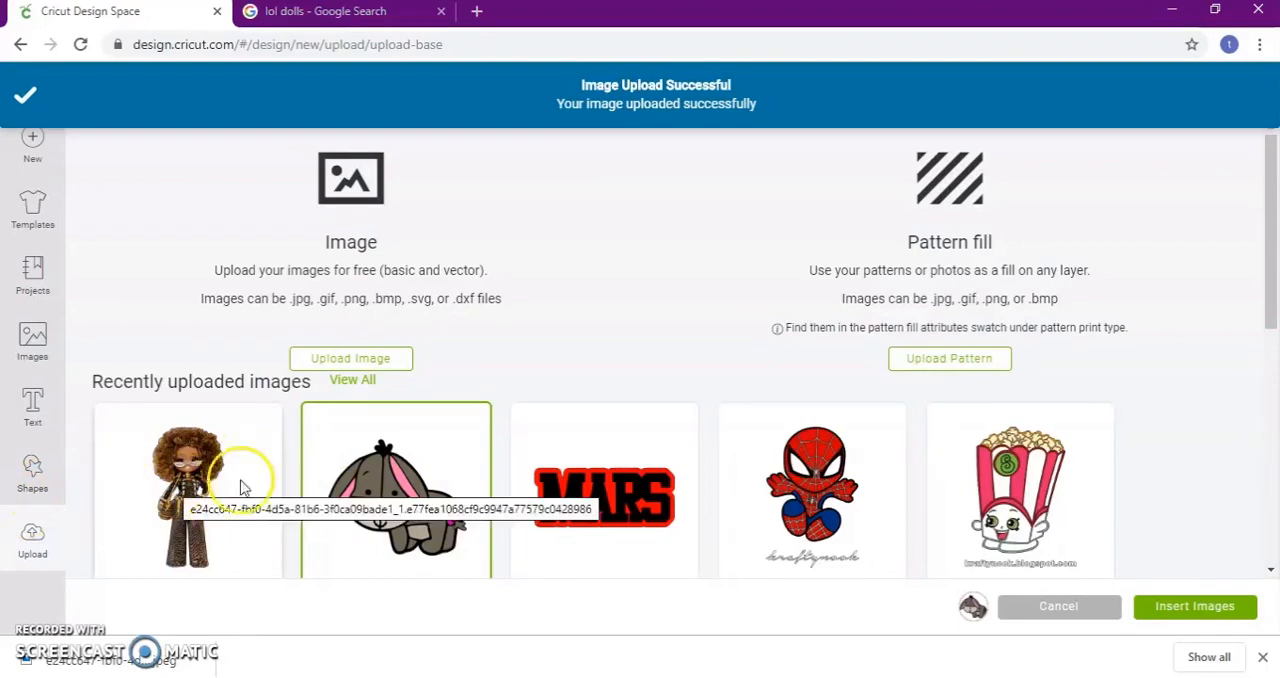
click(1200, 606)
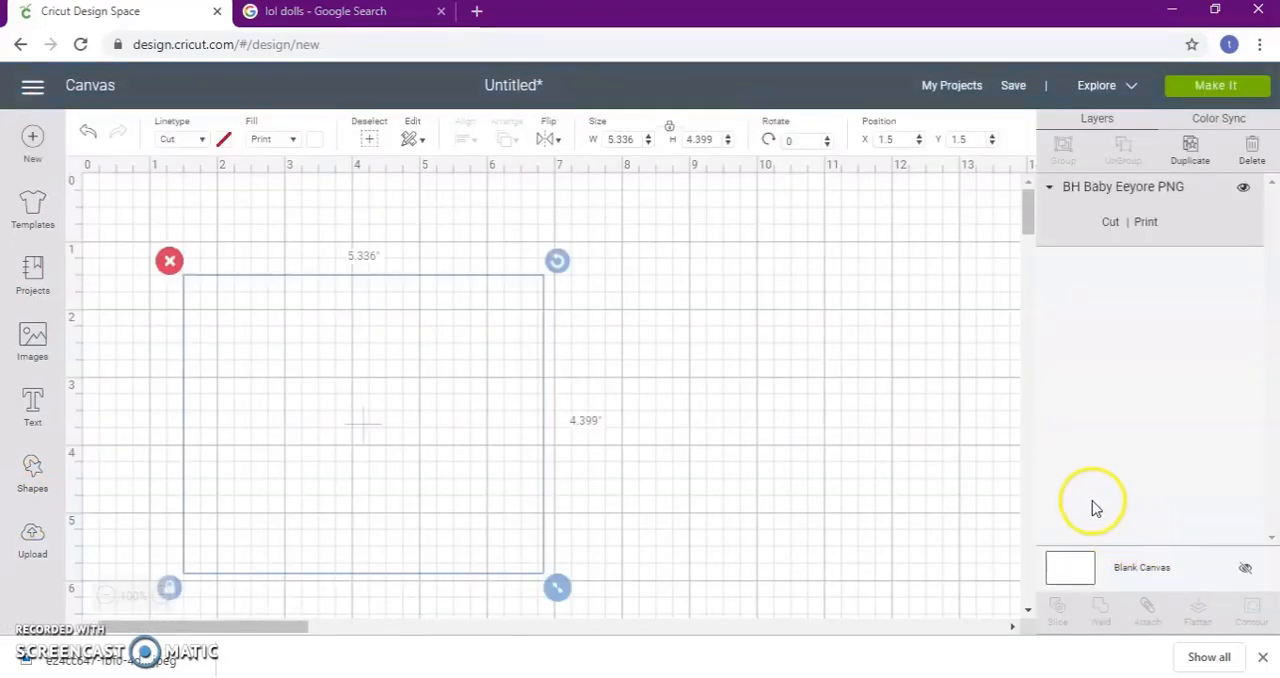
drag(556, 587, 389, 446)
drag(344, 403, 910, 344)
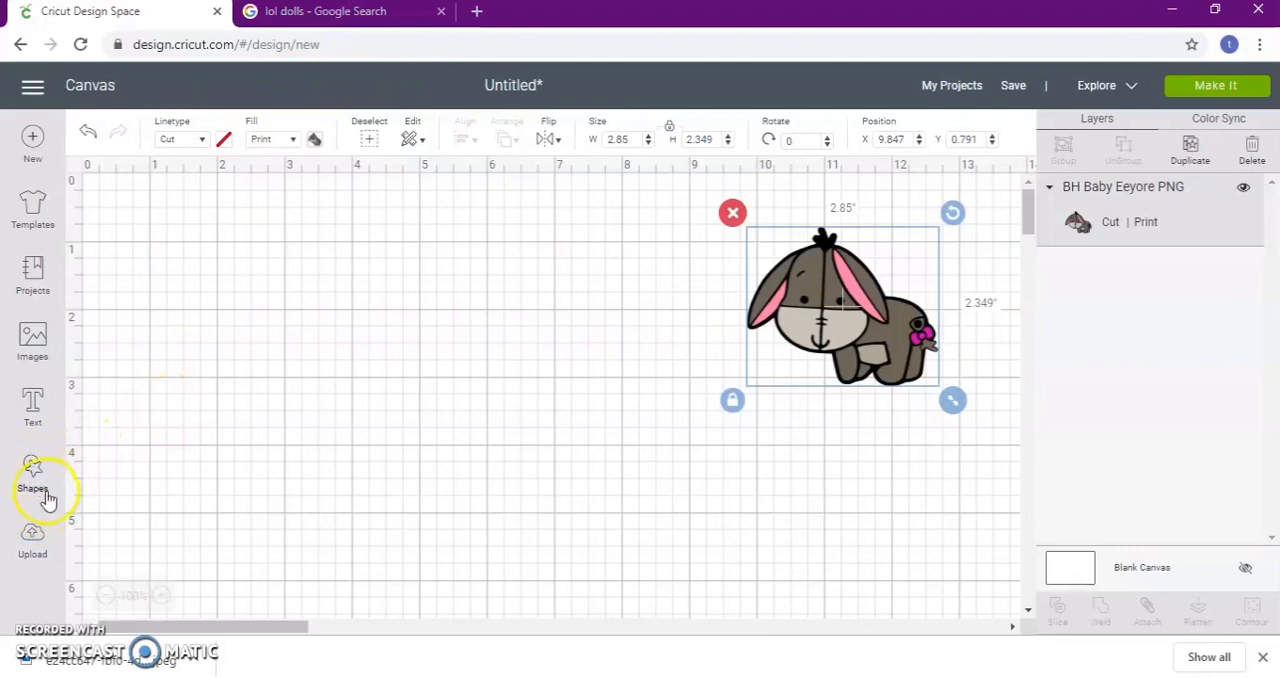
Add a circle shape about 3.69 inches wide, placed at about X 3, Y 0.96 on the canvas
click(31, 465)
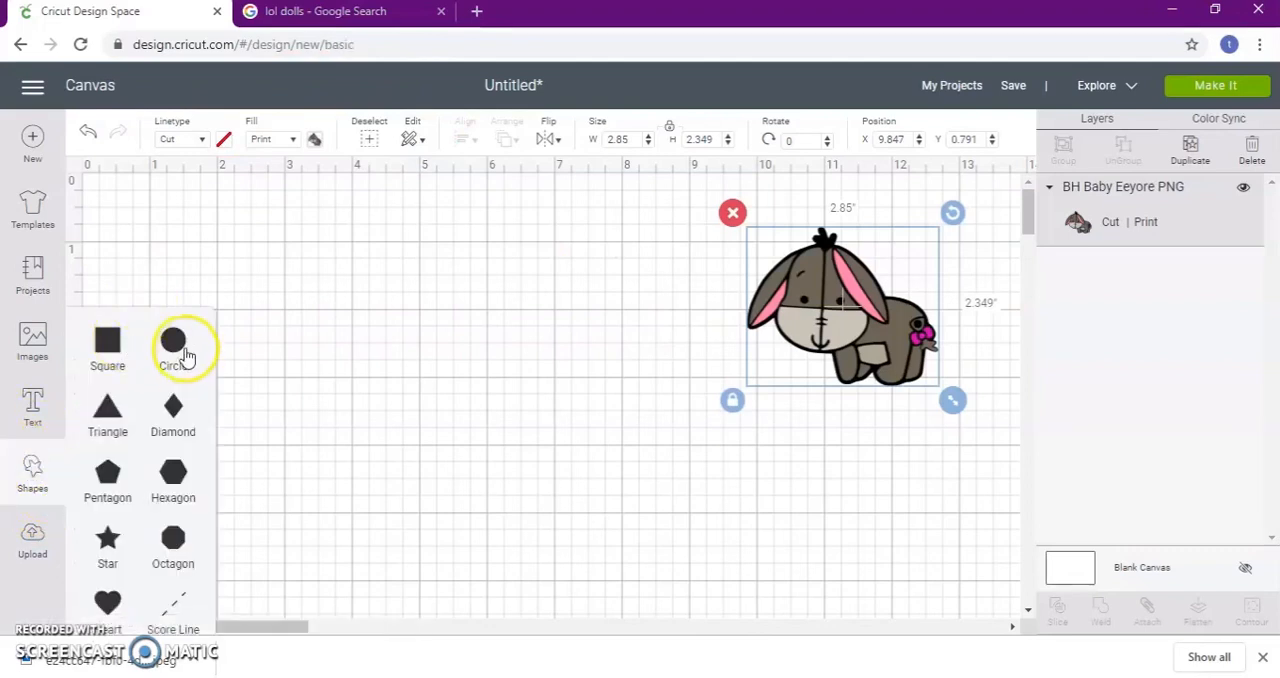
click(250, 260)
drag(345, 373, 413, 302)
drag(513, 467, 553, 508)
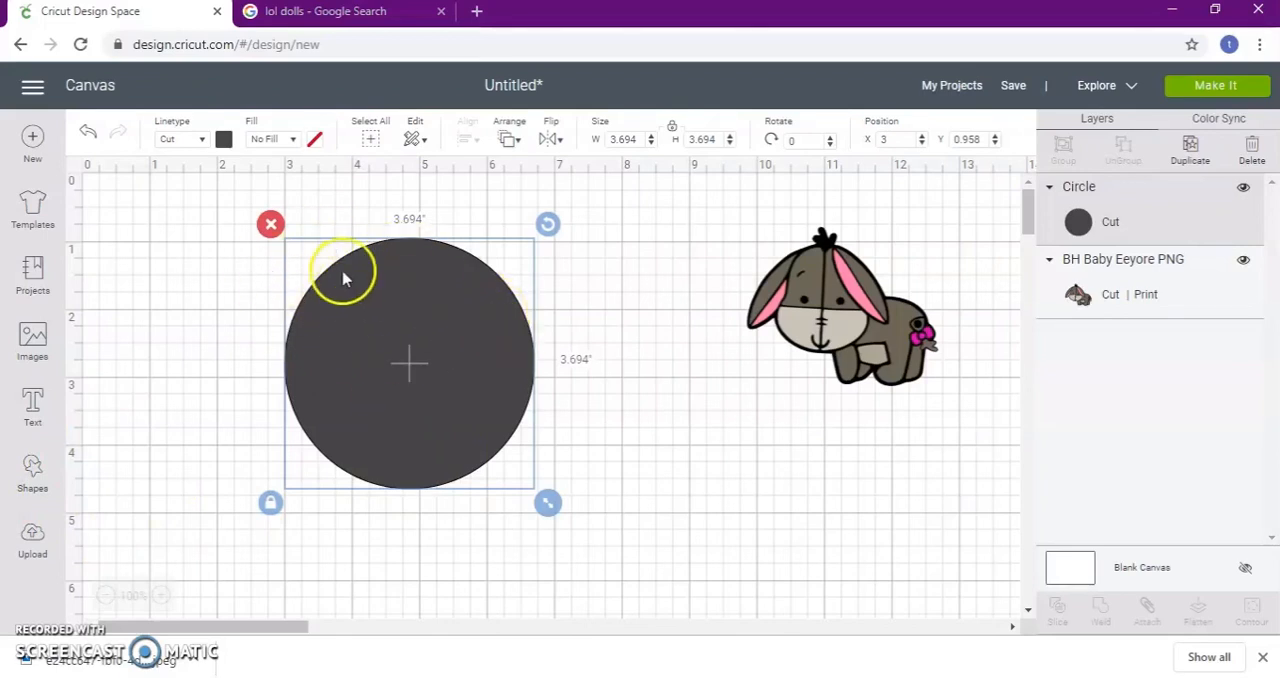
Change the circle's material color to light gray and deselect it
click(226, 140)
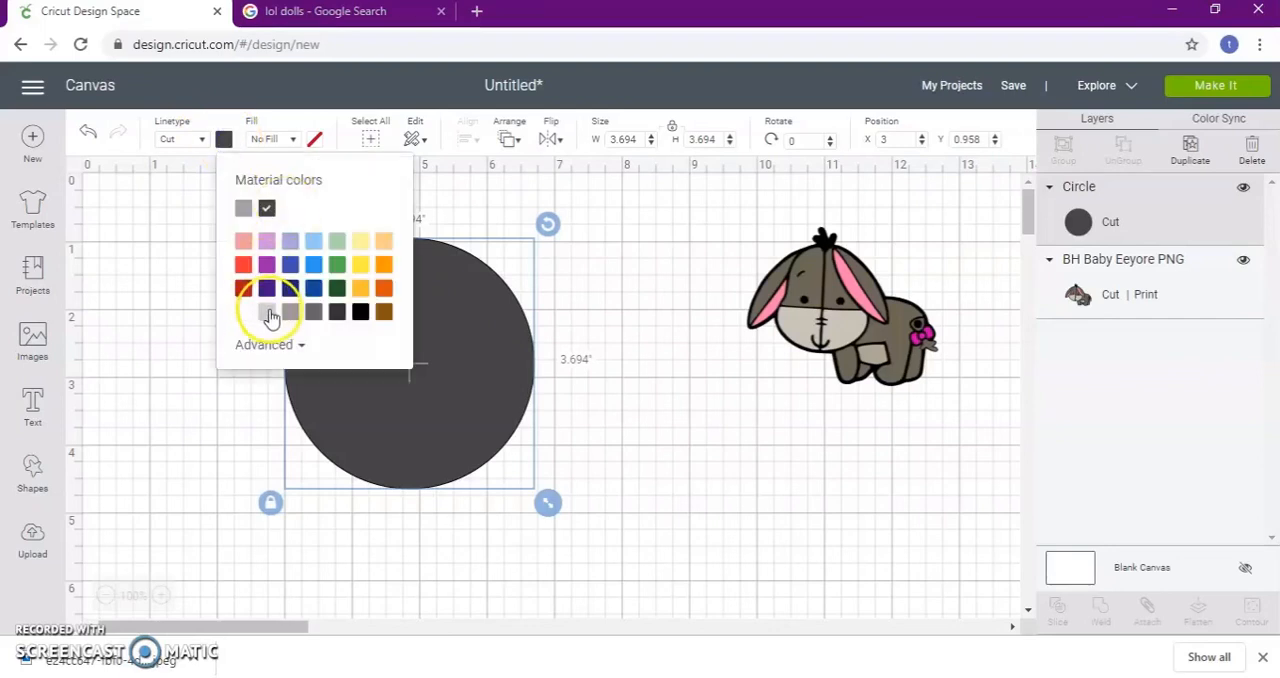
click(270, 313)
click(596, 462)
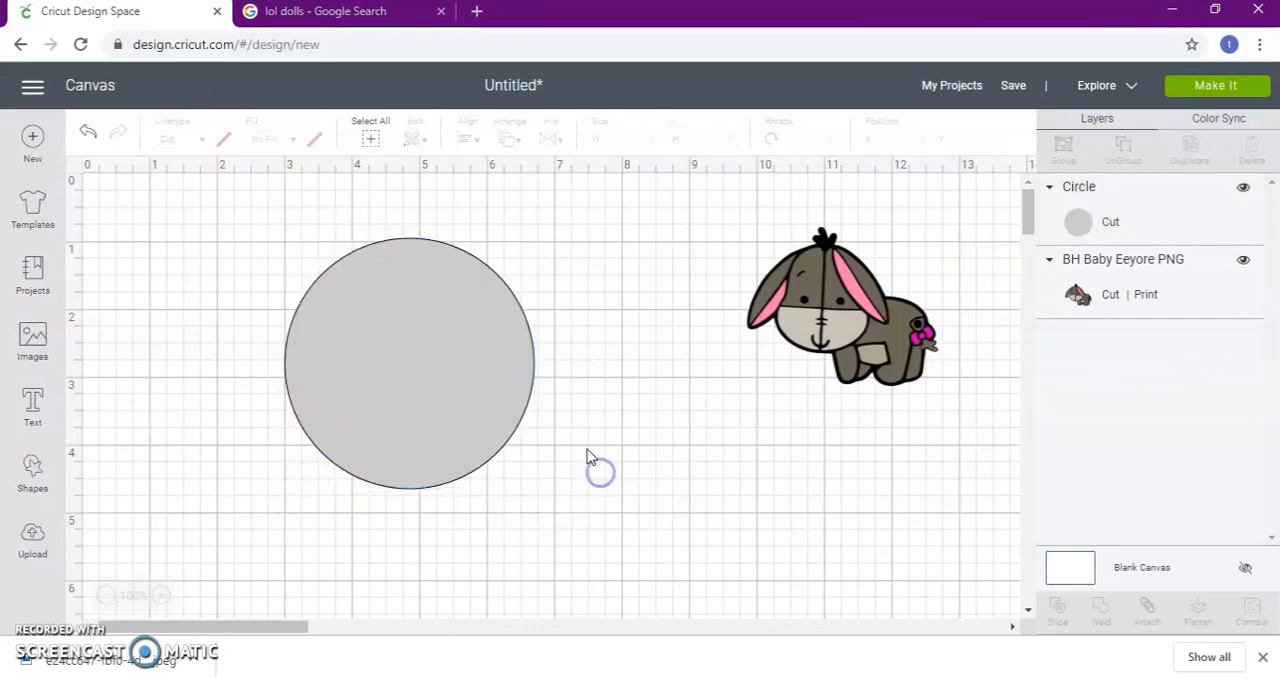
Add the text "Your Invited" and set it in the system font Alisandra Demo
click(34, 405)
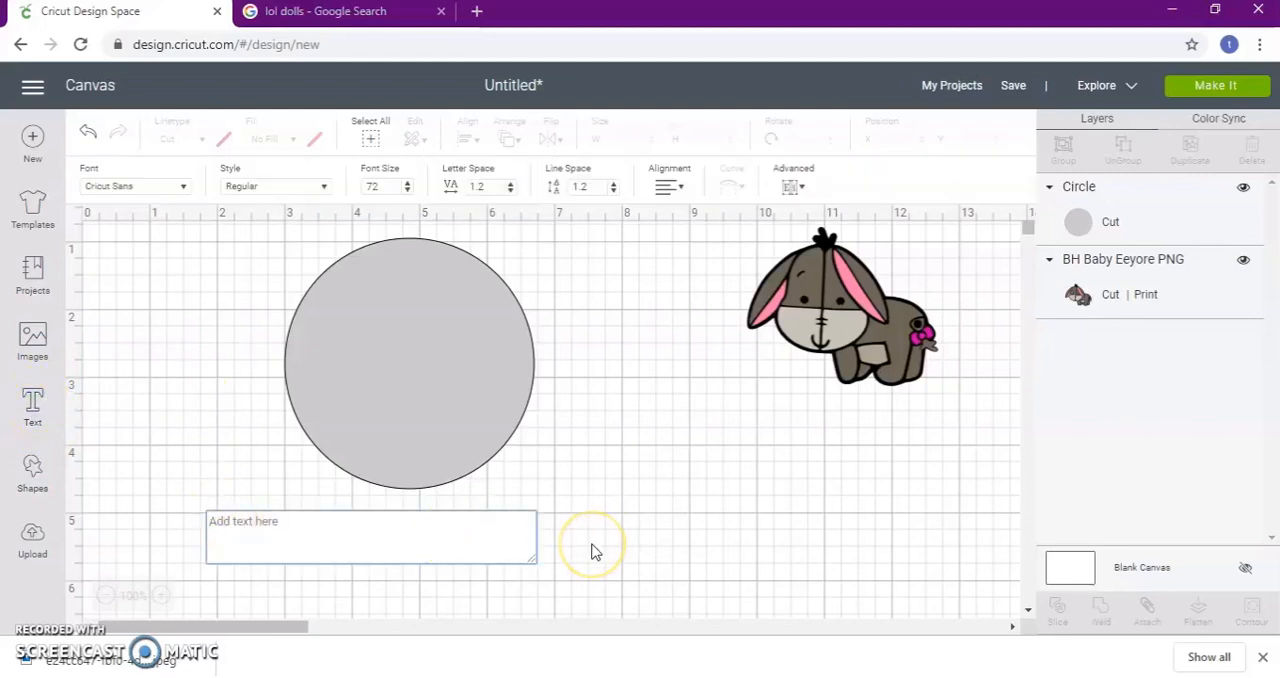
text(Your Invi)
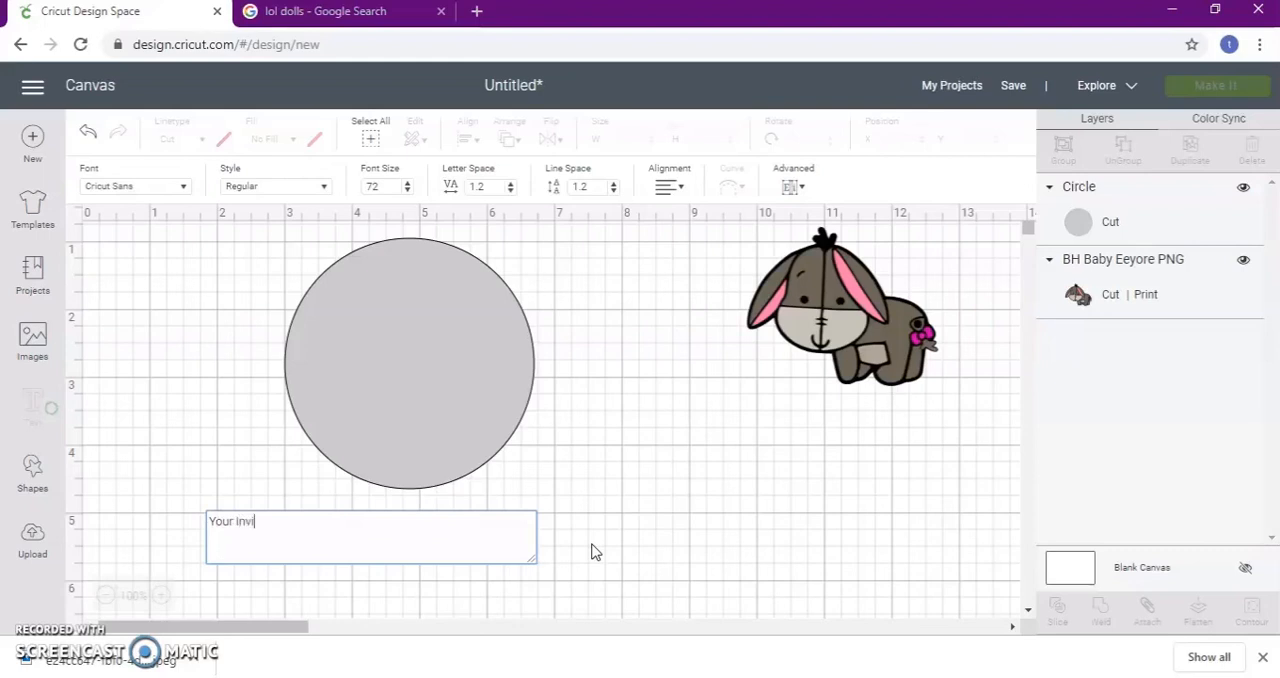
click(183, 188)
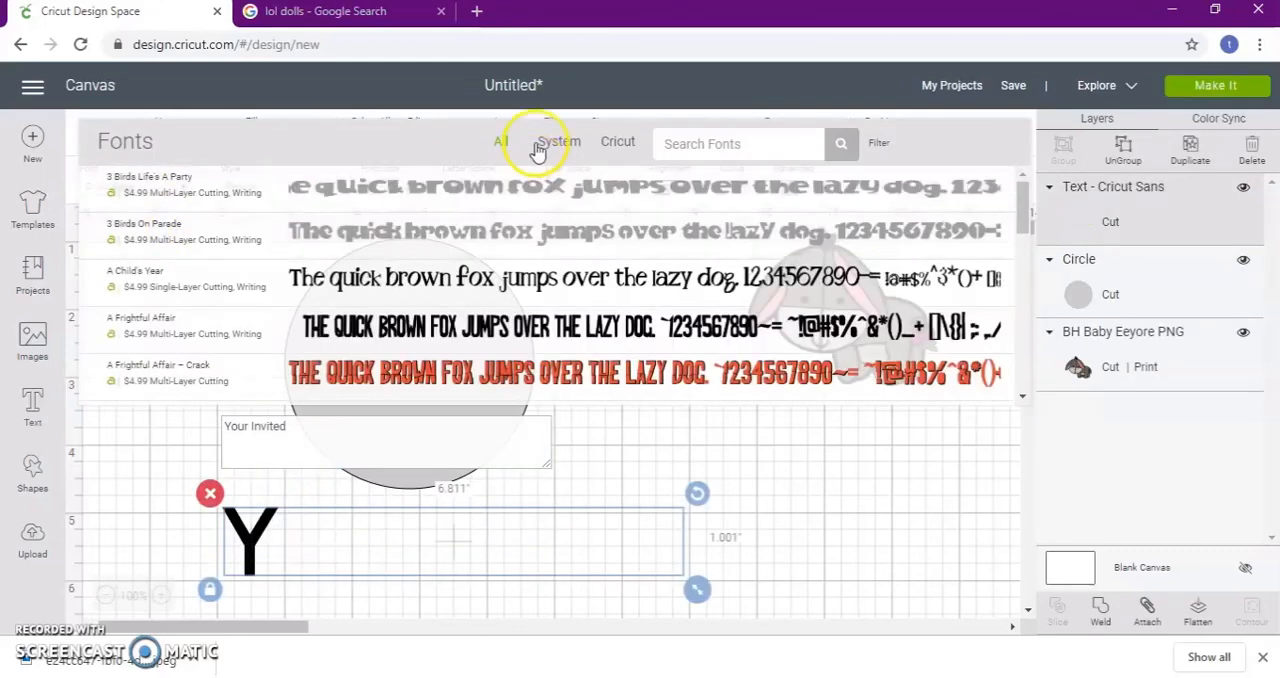
click(556, 143)
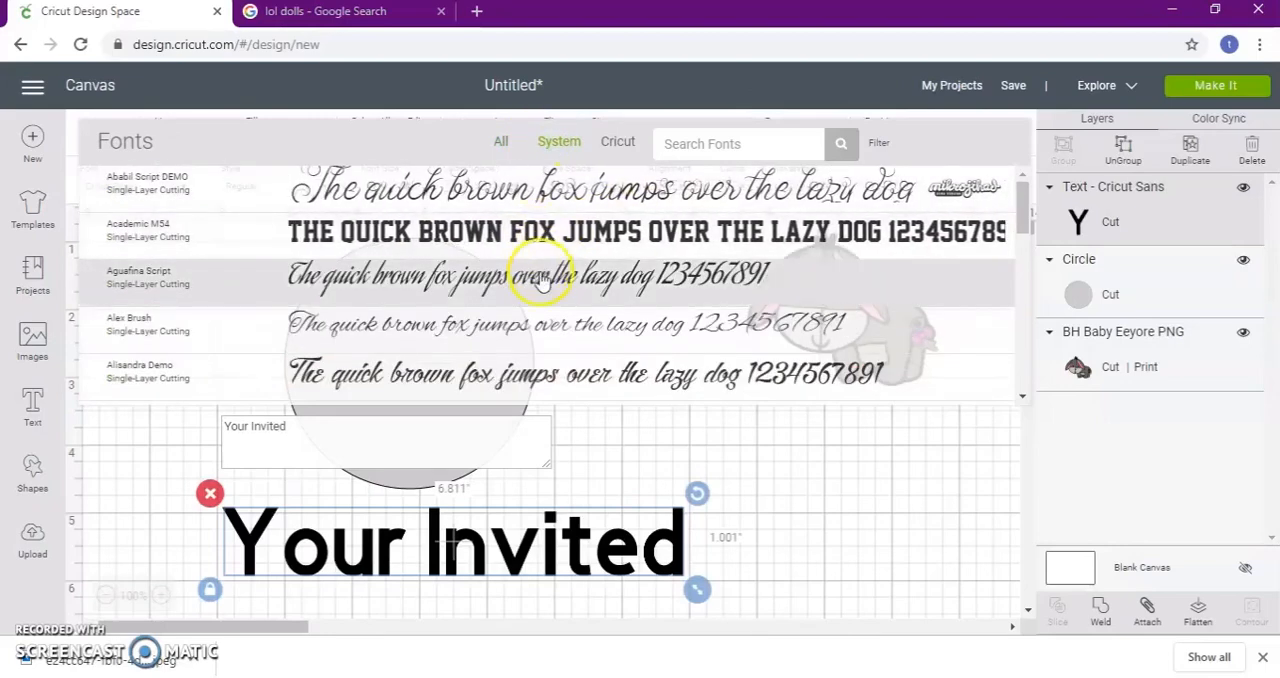
scroll(535, 278, down, 5)
scroll(535, 285, up, 2)
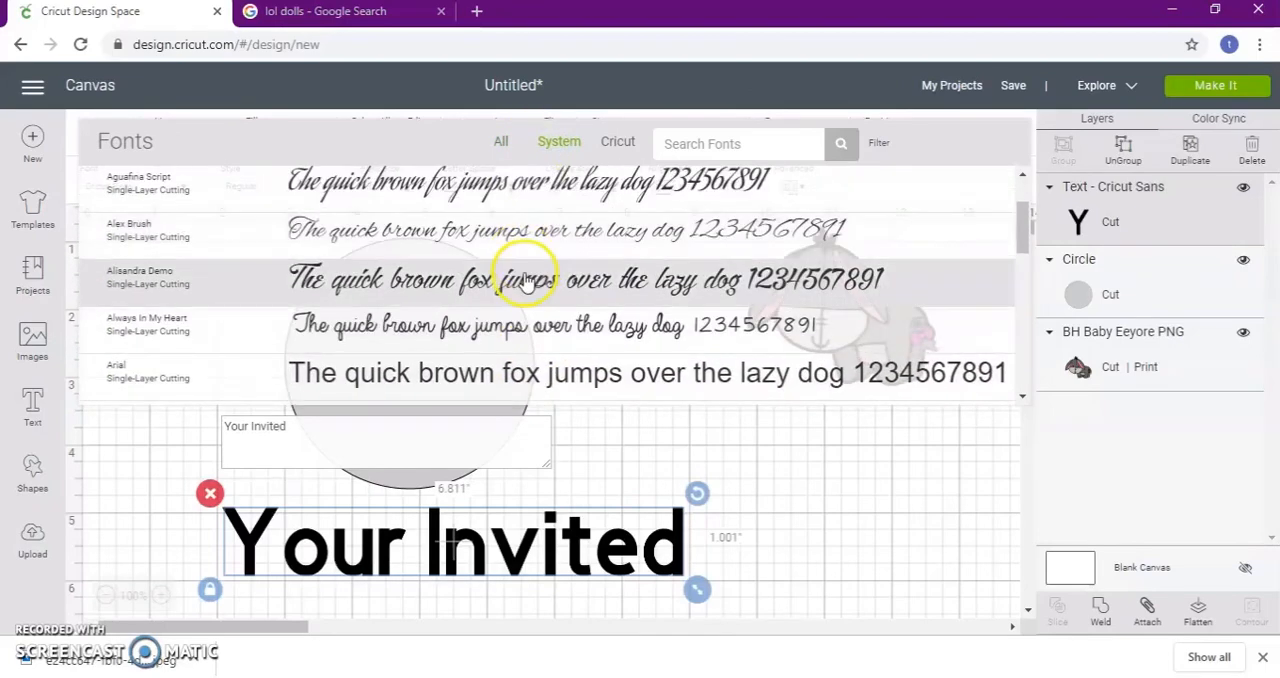
click(526, 278)
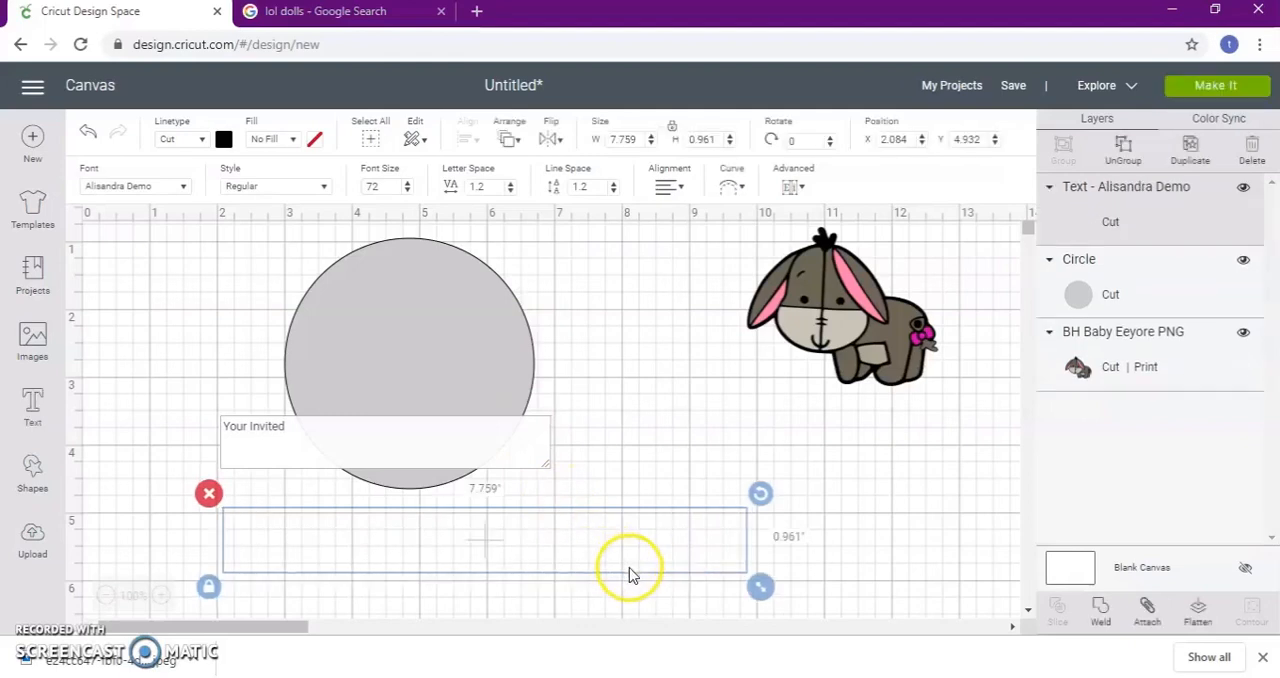
Unlock the text's proportions, resize it to about 3.32 by 0.88 inches and place it over the upper part of the circle
drag(770, 595, 460, 584)
click(213, 564)
drag(444, 520, 507, 297)
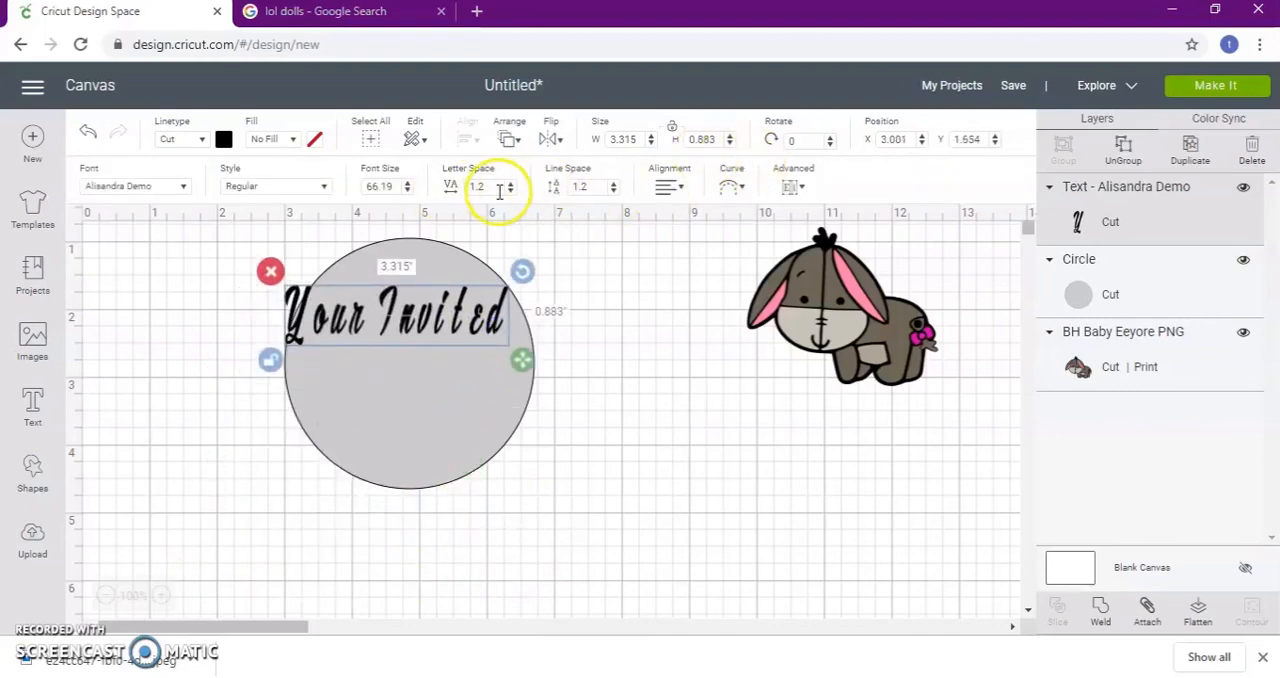
Reduce the text's letter spacing to -0.6 and center the text near the top of the circle
click(511, 193)
click(511, 193)
click(511, 193)
click(511, 193)
click(511, 193)
click(511, 193)
click(511, 193)
click(511, 193)
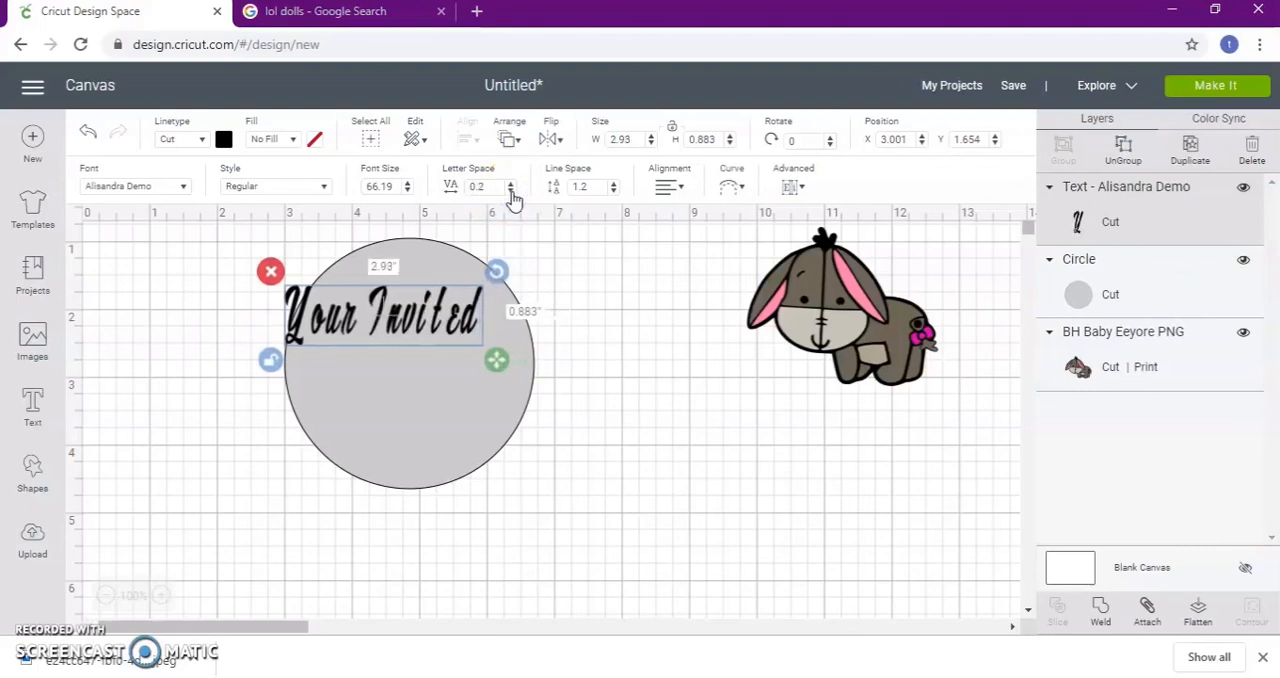
click(511, 193)
click(511, 193)
click(511, 193)
click(511, 193)
click(511, 193)
click(511, 193)
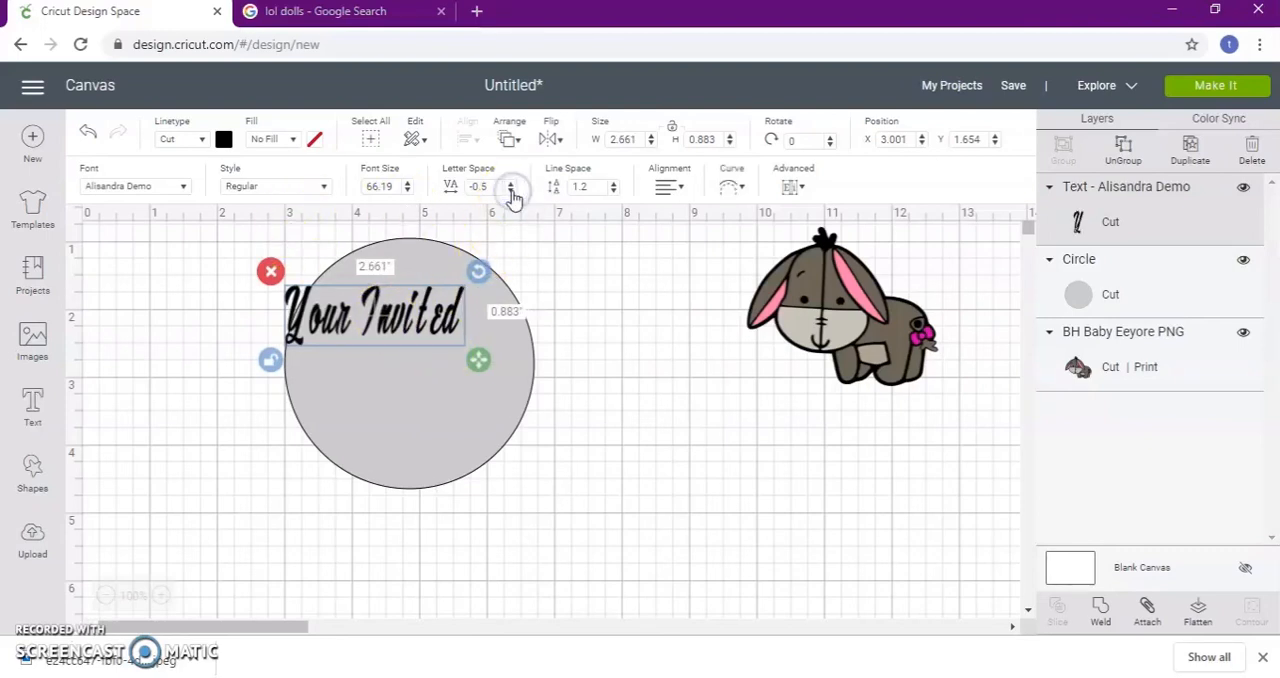
click(511, 193)
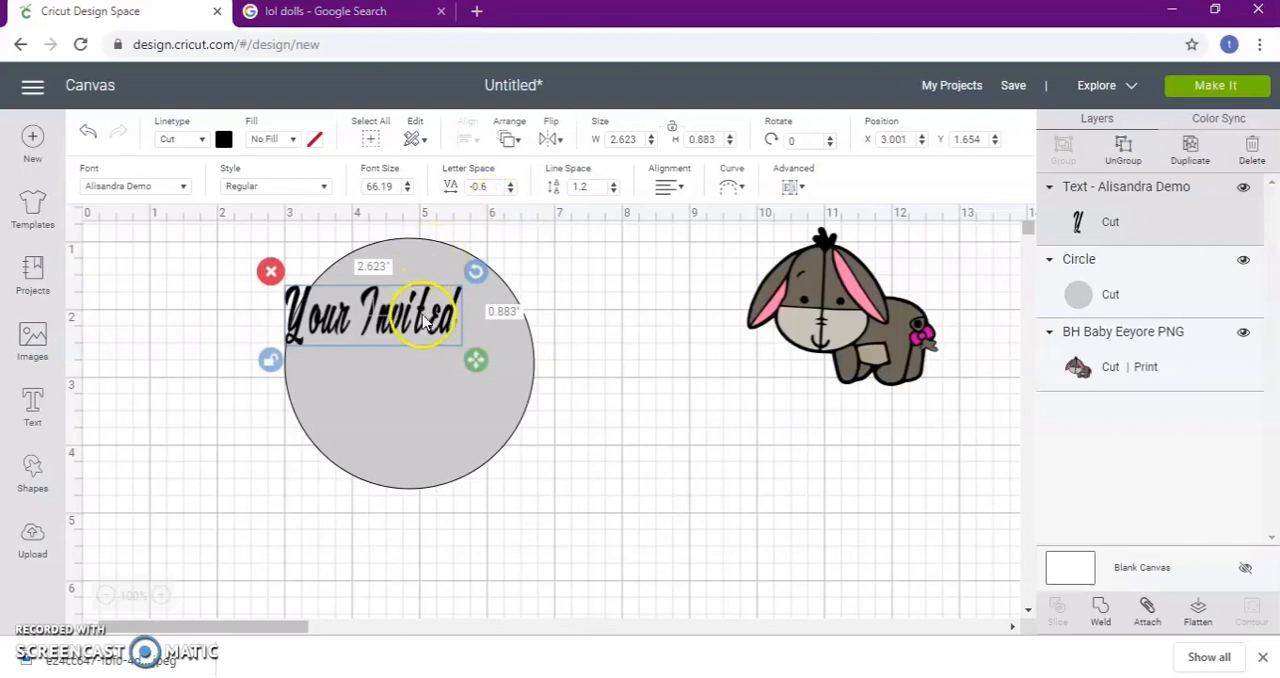
mouse_move(474, 313)
mouse_down()
mouse_move(506, 296)
mouse_move(499, 314)
mouse_up()
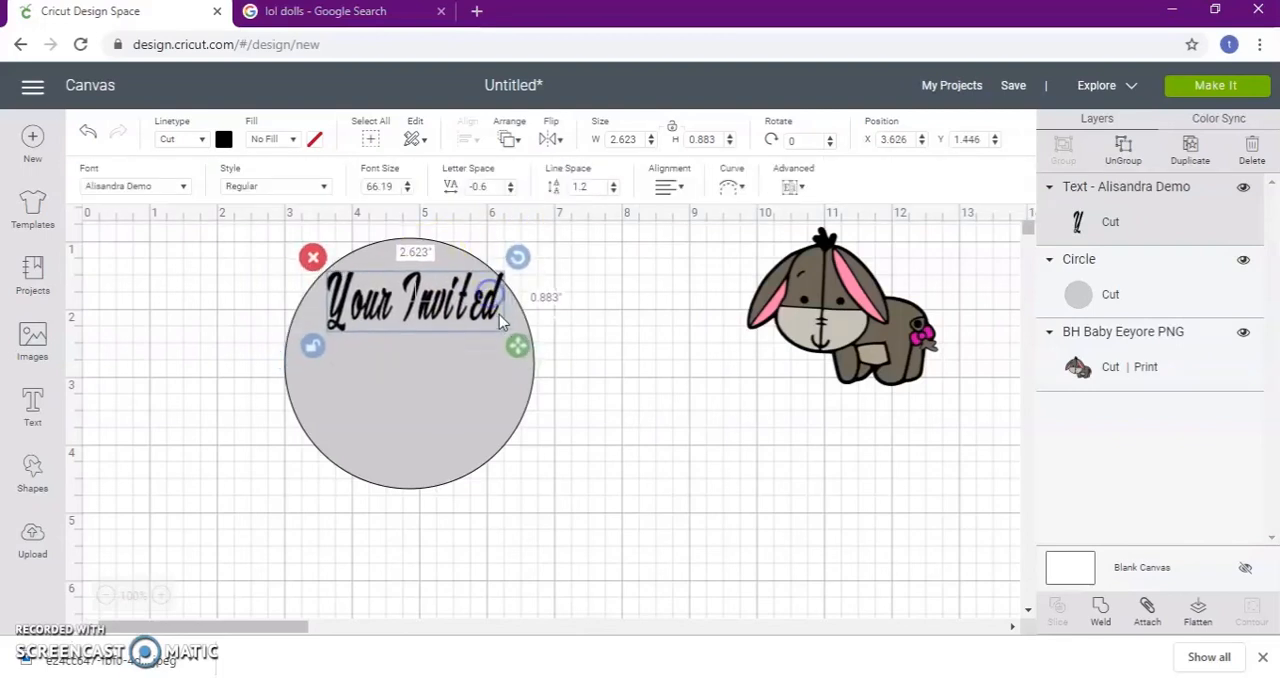
Ungroup the "Your Invited" text into letters and shift its last letters closer together to tighten the end of "Invited"
click(1133, 155)
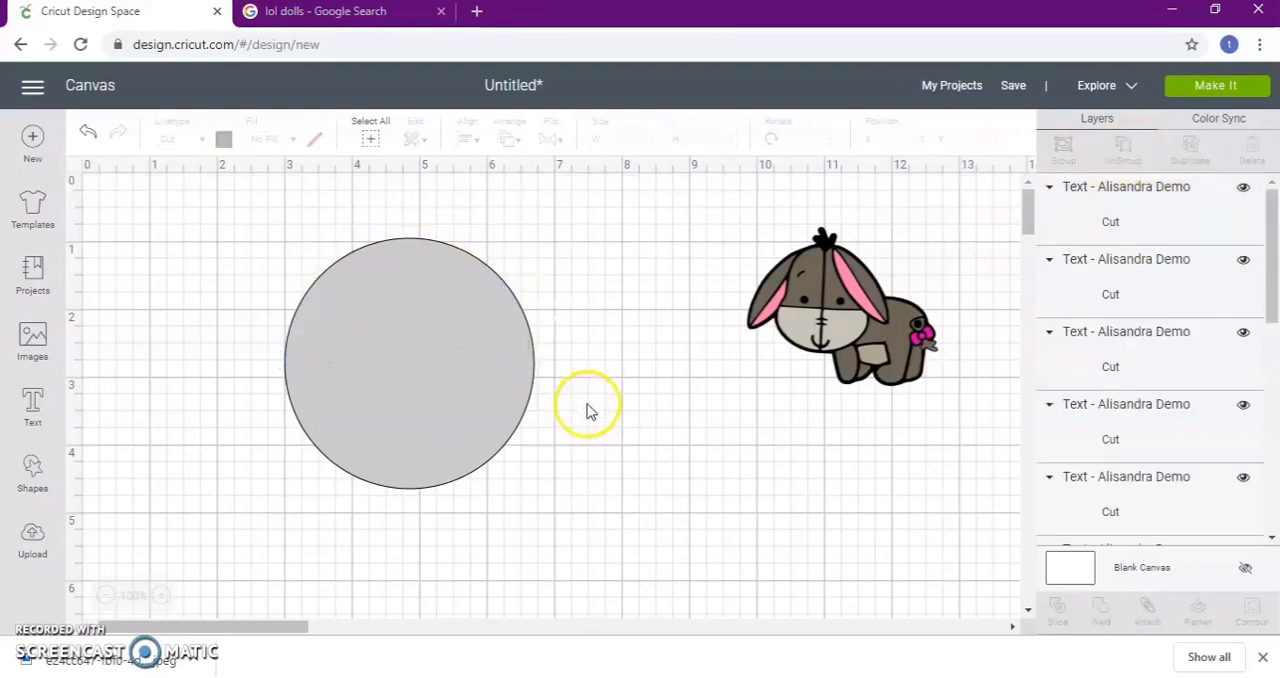
click(490, 314)
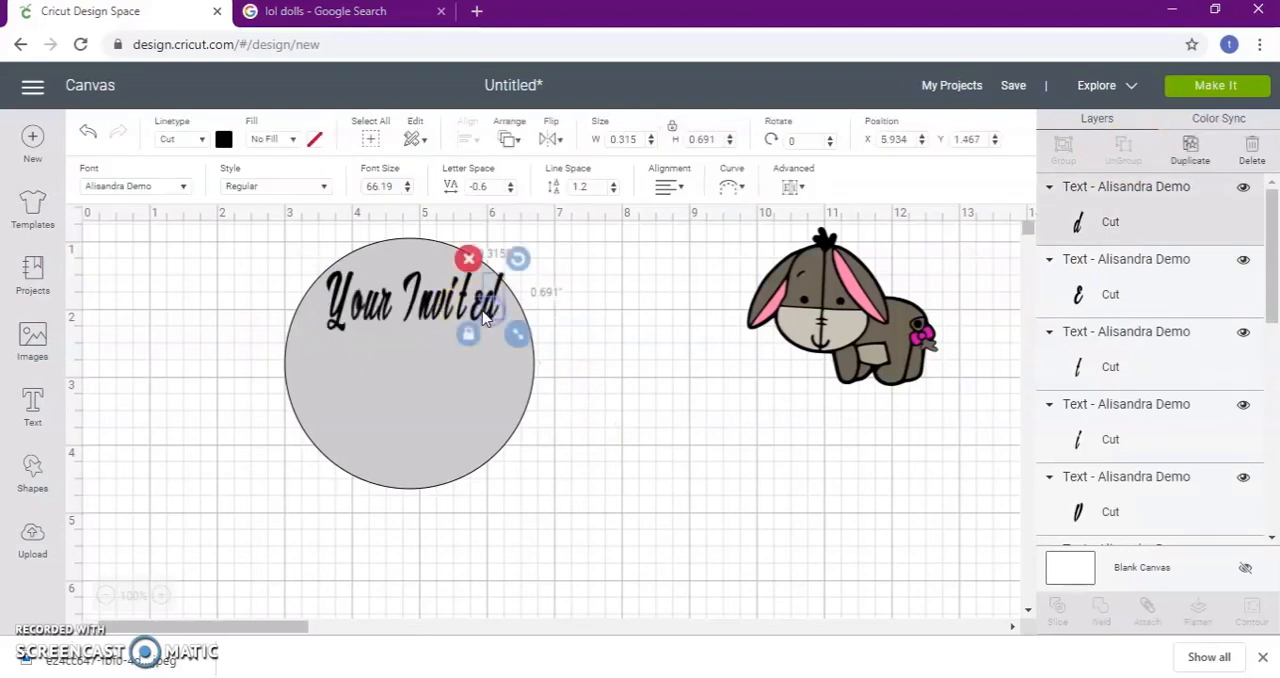
shift+click(479, 313)
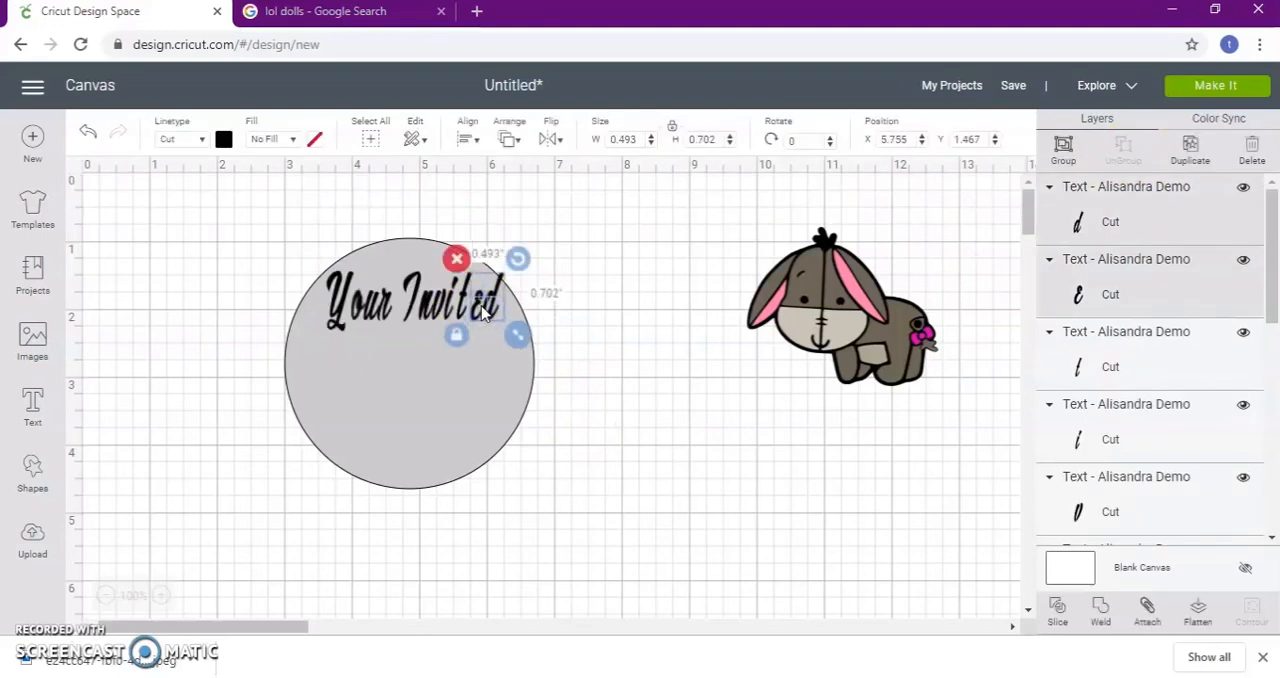
drag(483, 312, 478, 313)
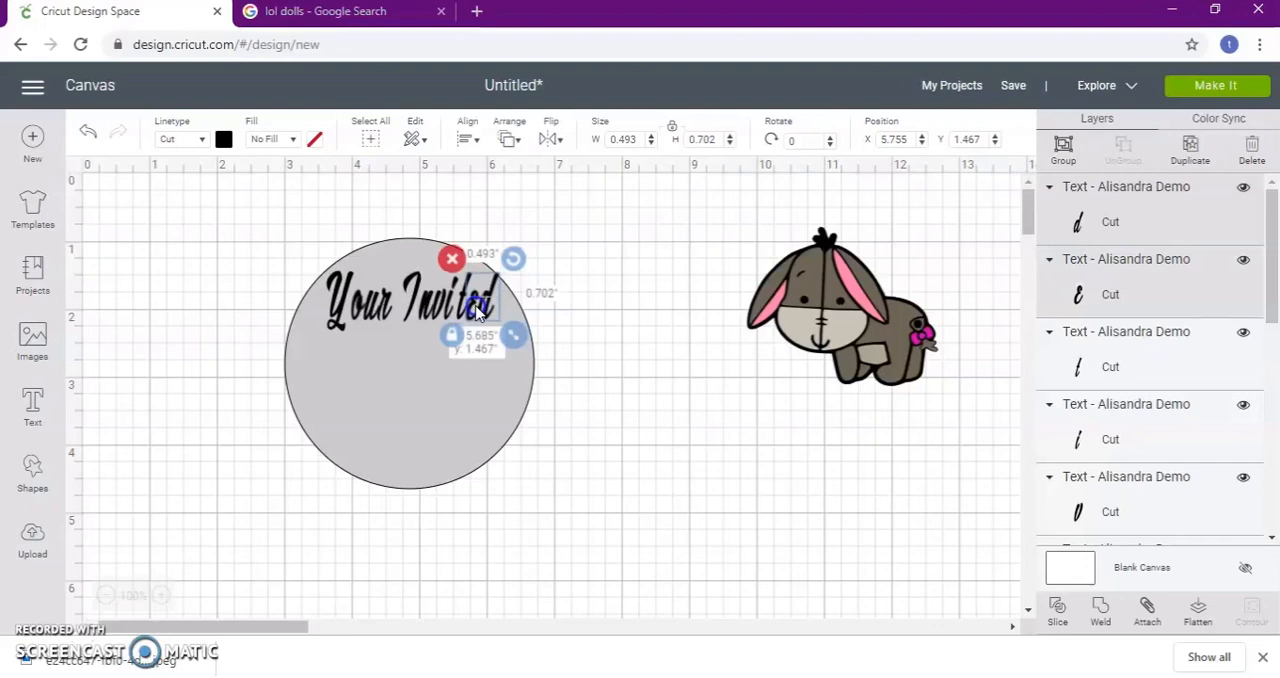
shift+click(472, 311)
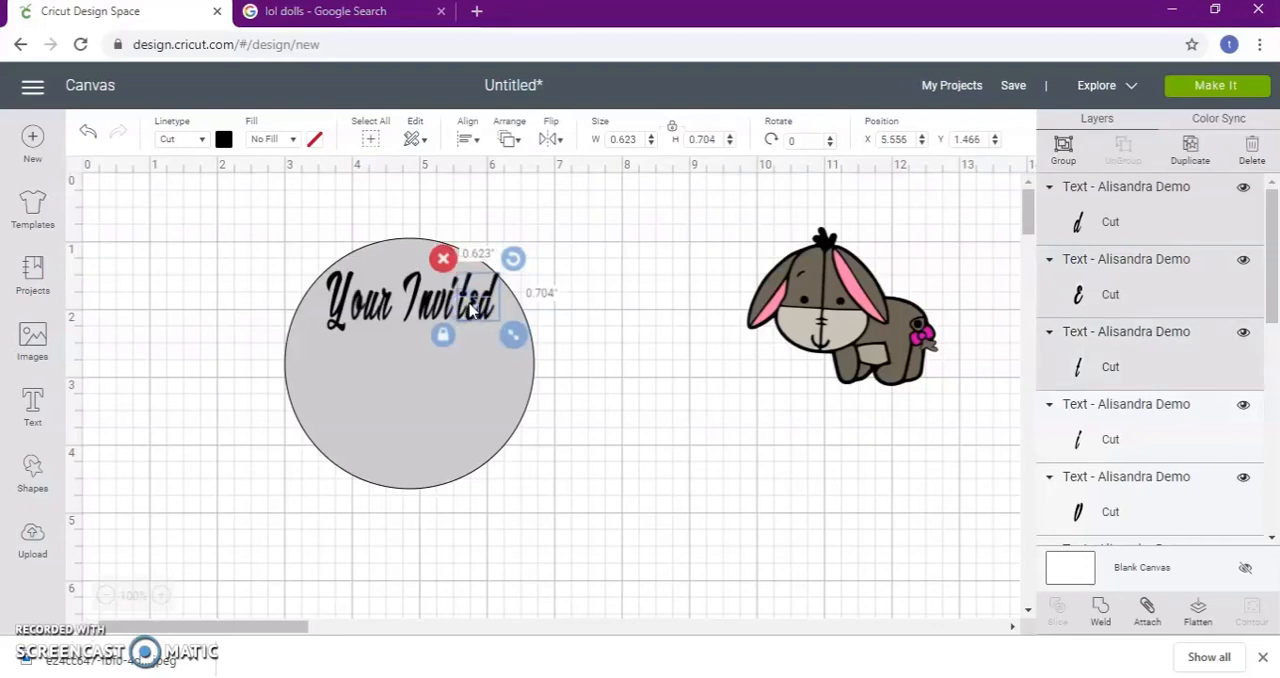
drag(477, 313, 474, 313)
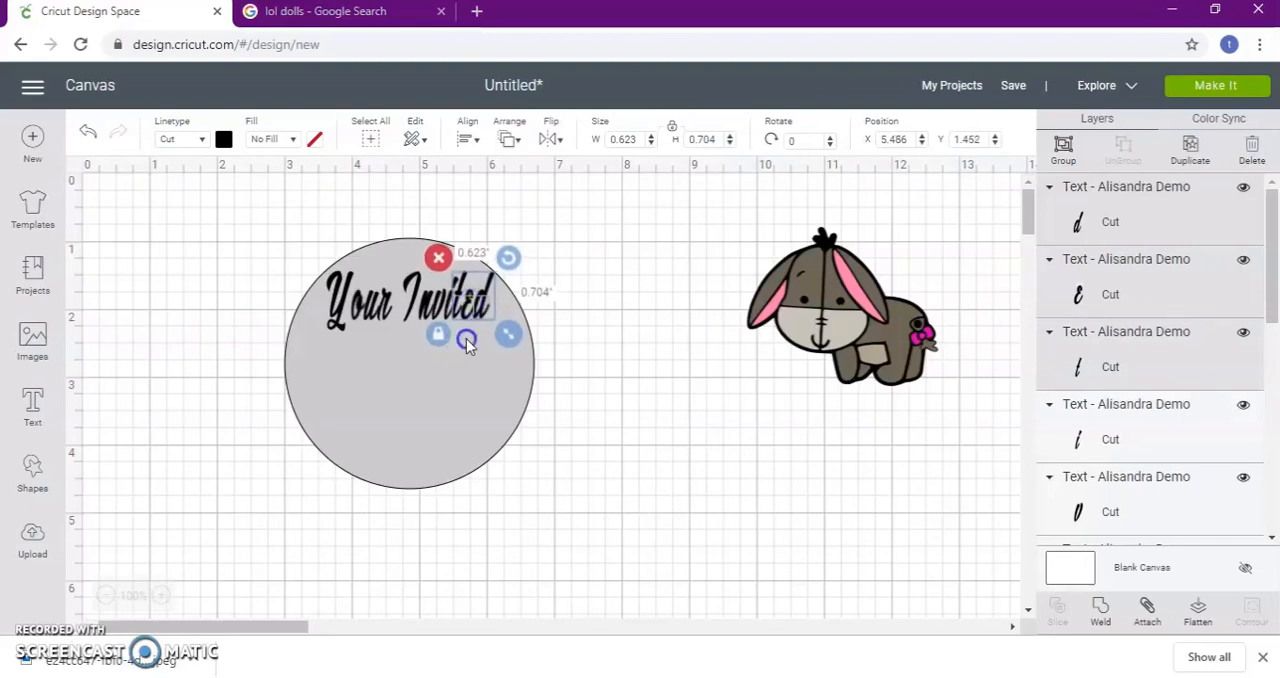
click(467, 343)
click(469, 315)
click(574, 322)
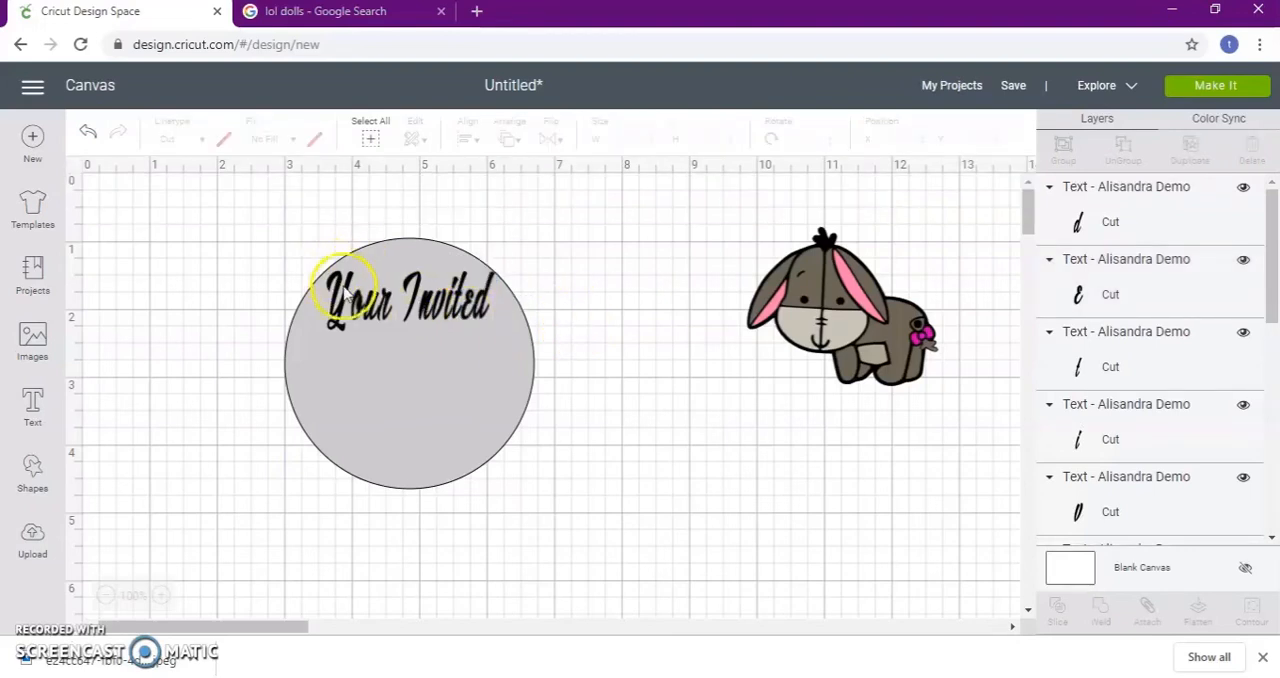
Add the text "tO PARTY" and set it in the system font Bauhaus 93
click(32, 410)
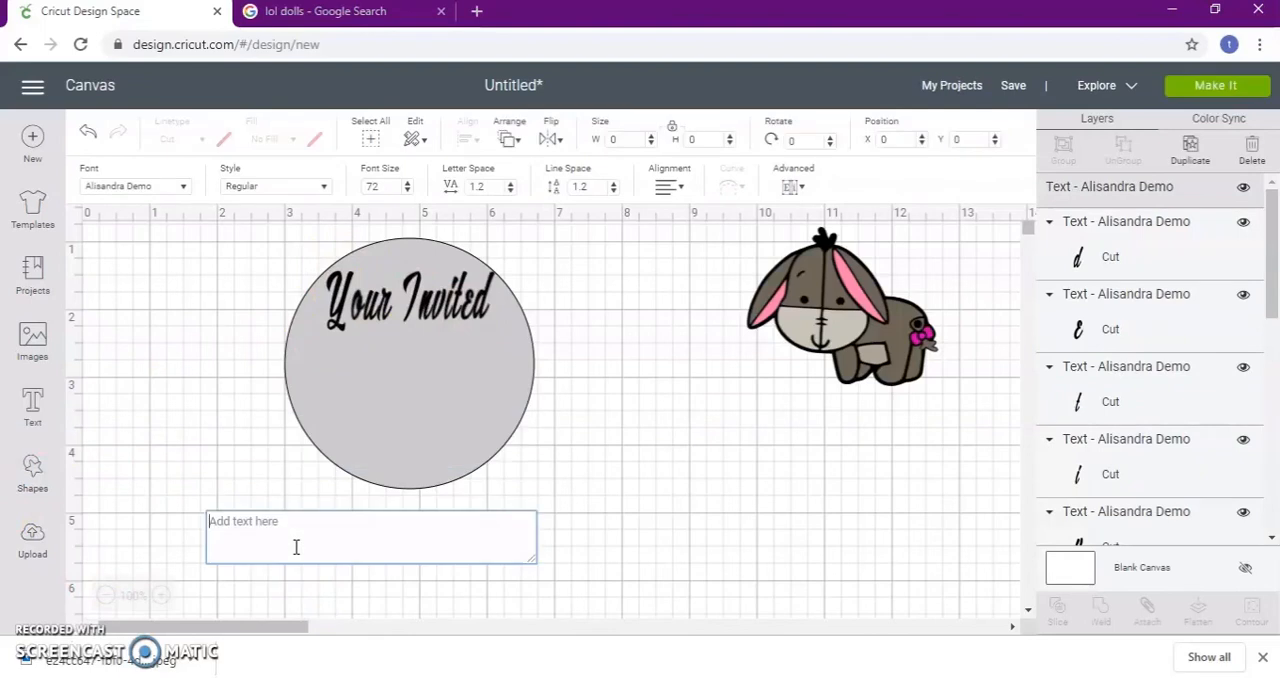
text(tO PARTY)
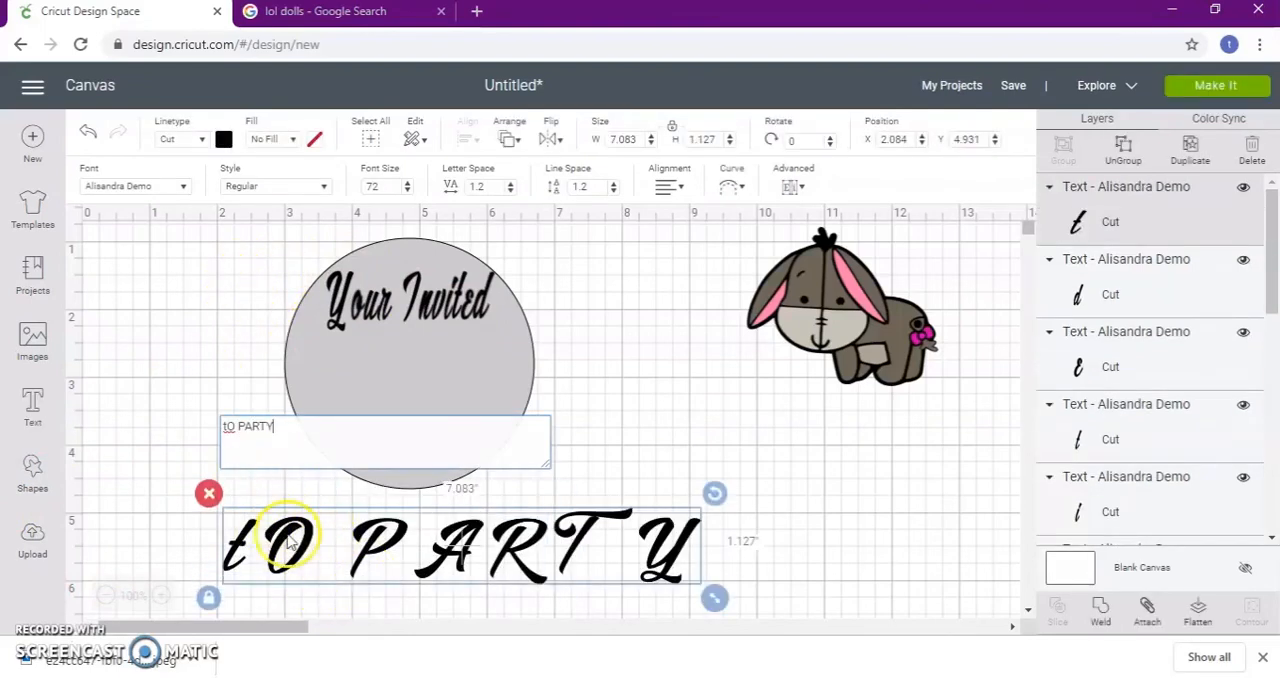
click(182, 187)
scroll(428, 314, down, 15)
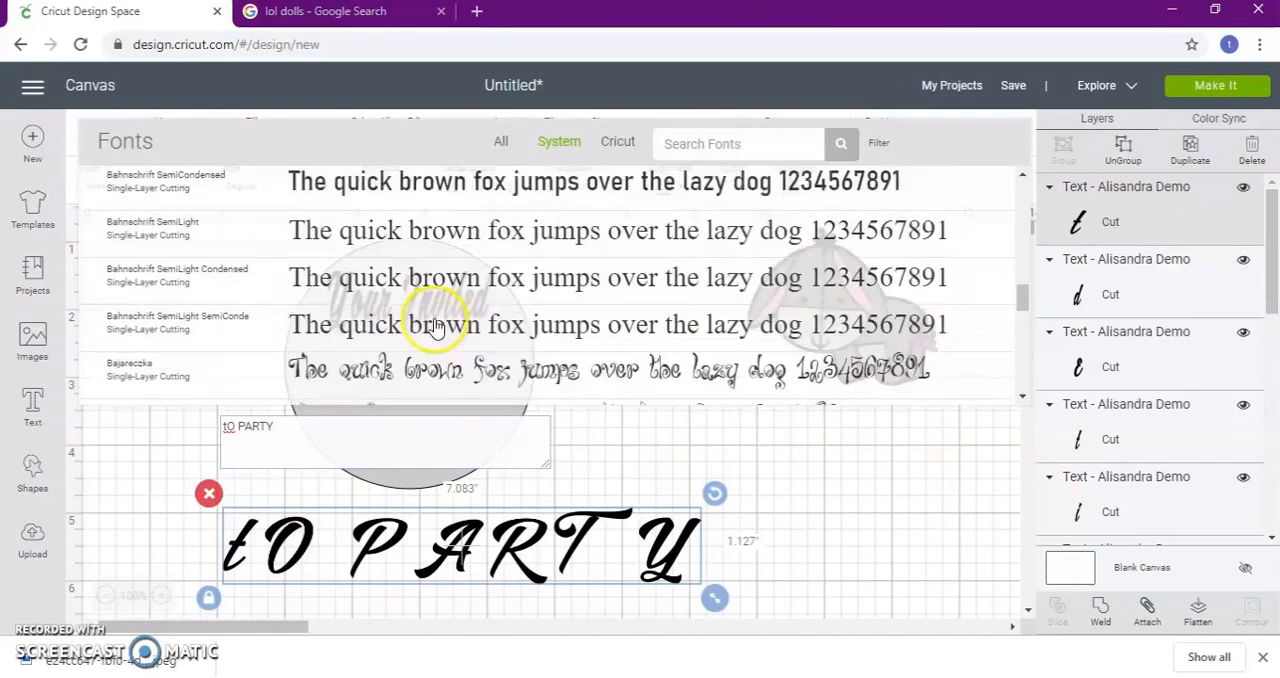
click(465, 366)
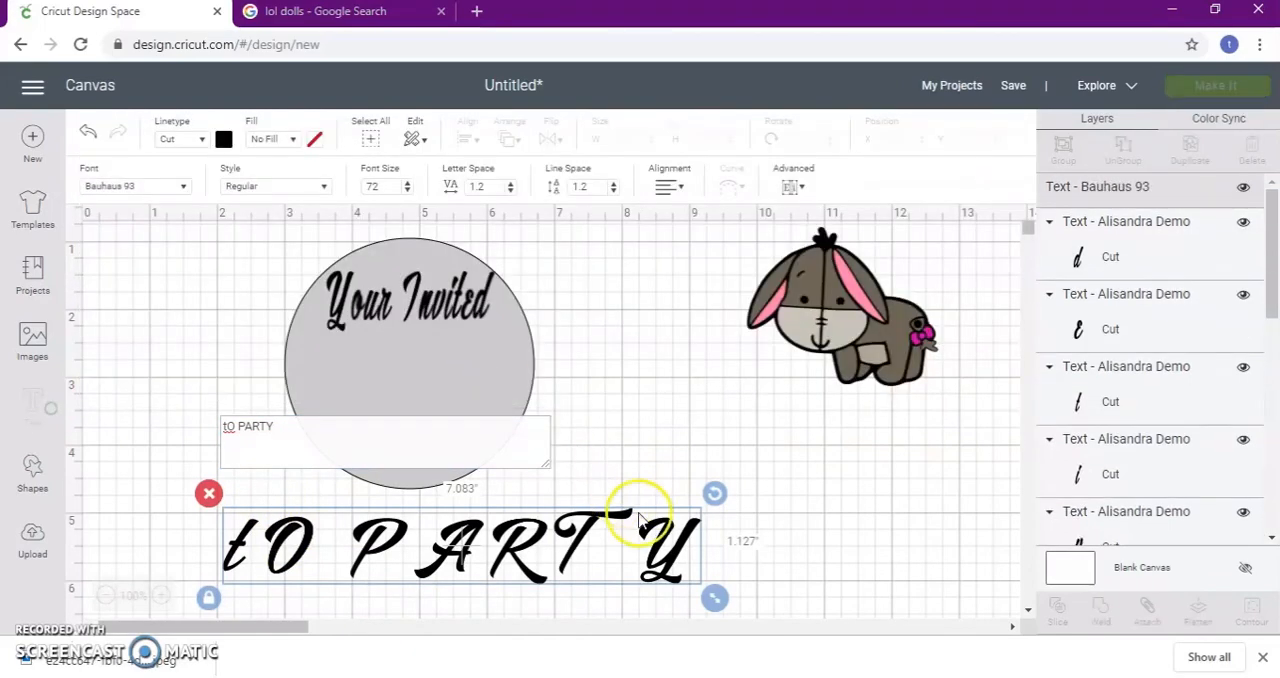
Unlock the party text's proportions, resize it to about 1.775 by 0.404 inches beneath "Your Invited", and color it green
drag(537, 566, 481, 377)
click(208, 550)
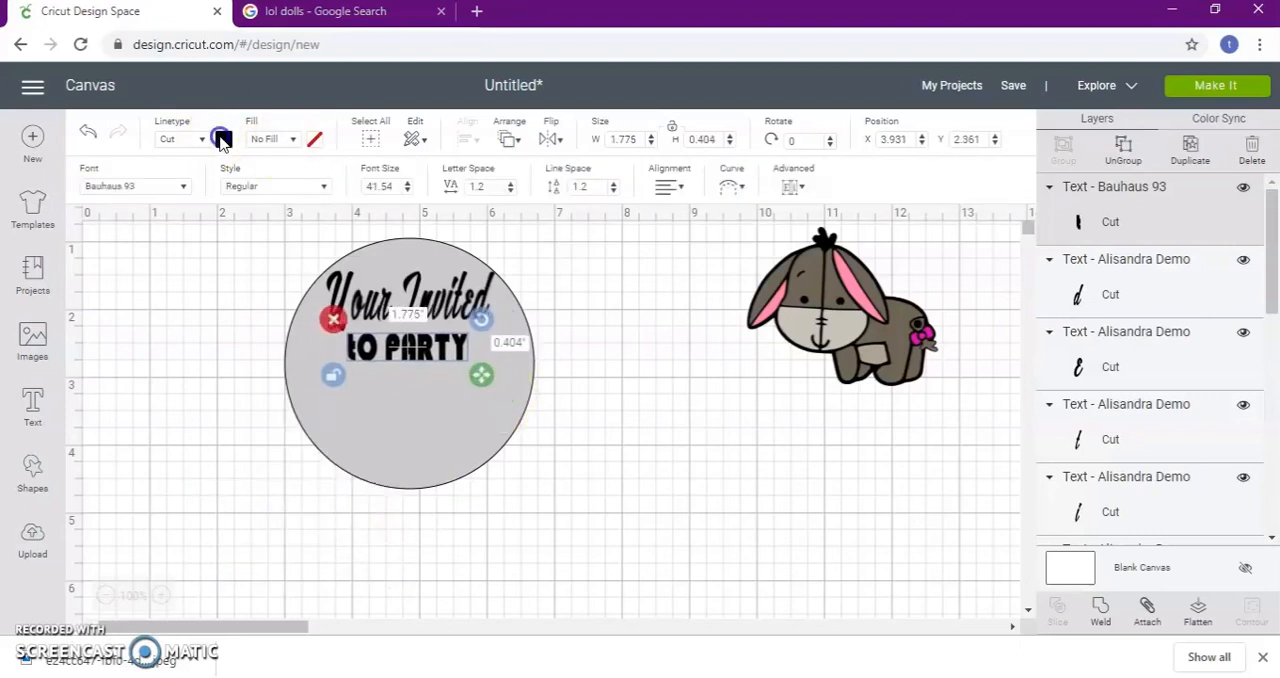
click(223, 139)
click(336, 264)
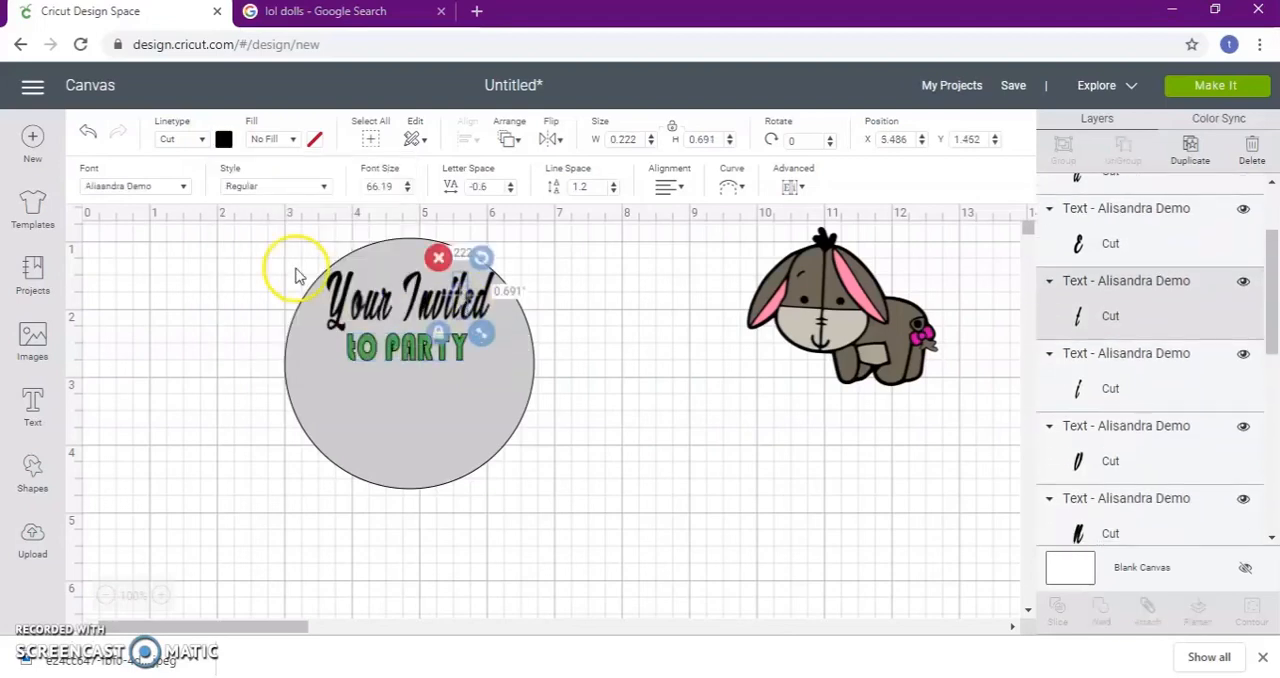
Move the gray circle away from the text to an empty area below the Eeyore image
mouse_move(300, 260)
mouse_down()
mouse_move(438, 298)
mouse_move(301, 258)
mouse_up()
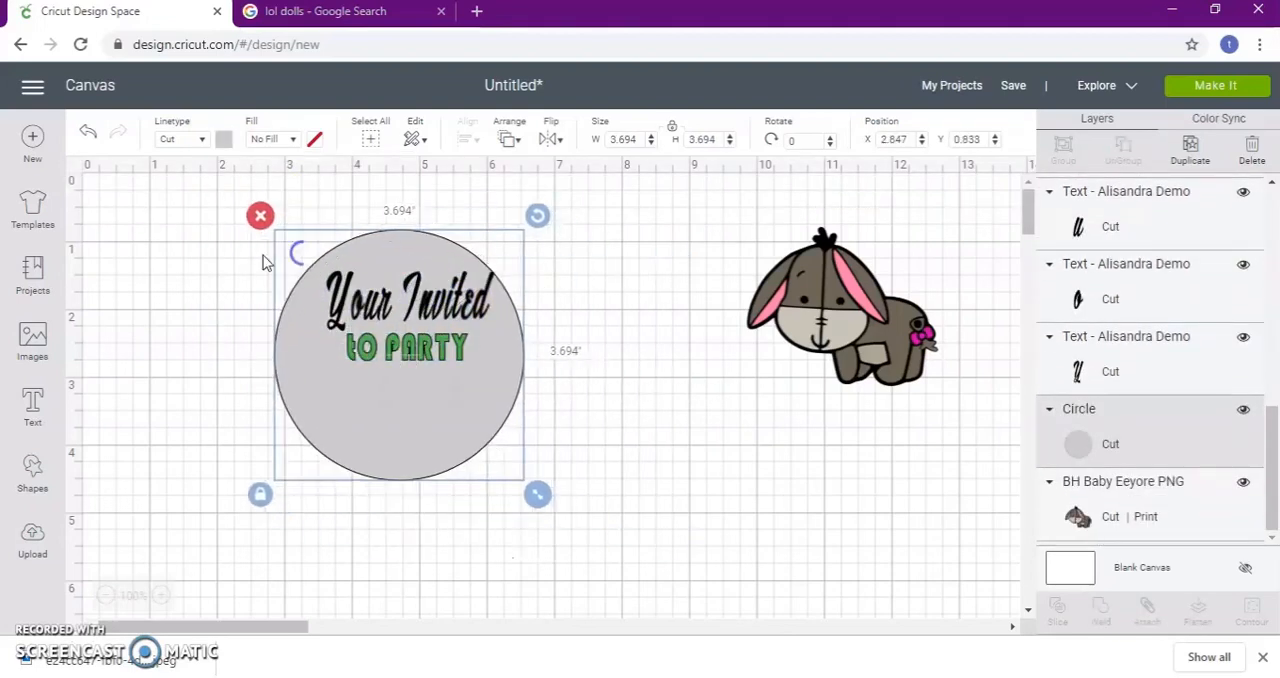
click(265, 255)
drag(365, 310, 517, 322)
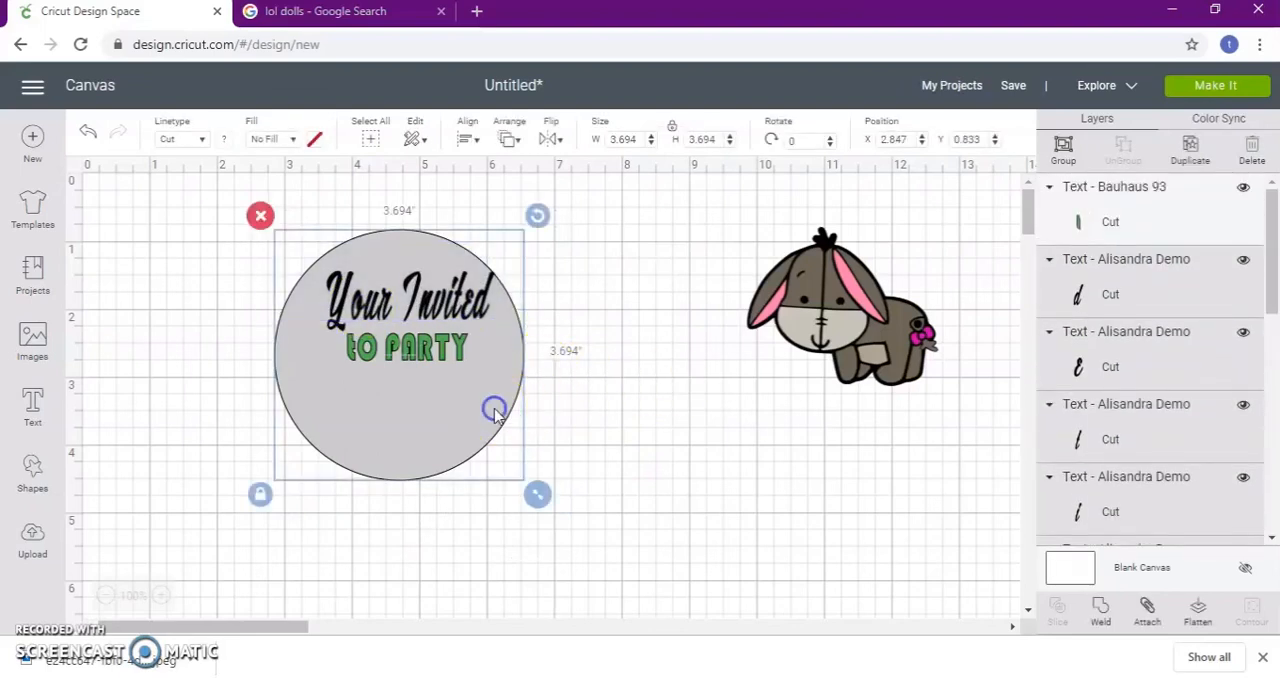
click(604, 376)
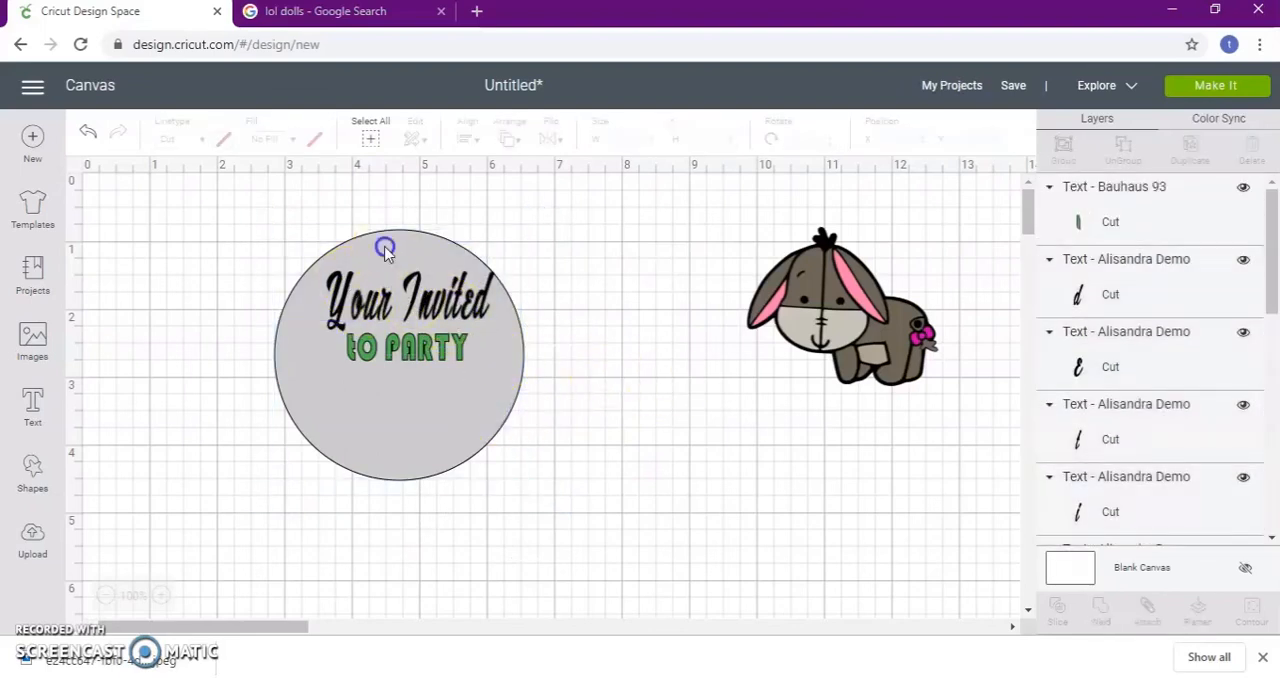
drag(385, 250, 476, 310)
drag(557, 423, 800, 483)
Group the "Your Invited" letters, resize the group to about 2.317 by 0.824 inches and place it just above the party text
drag(261, 236, 516, 328)
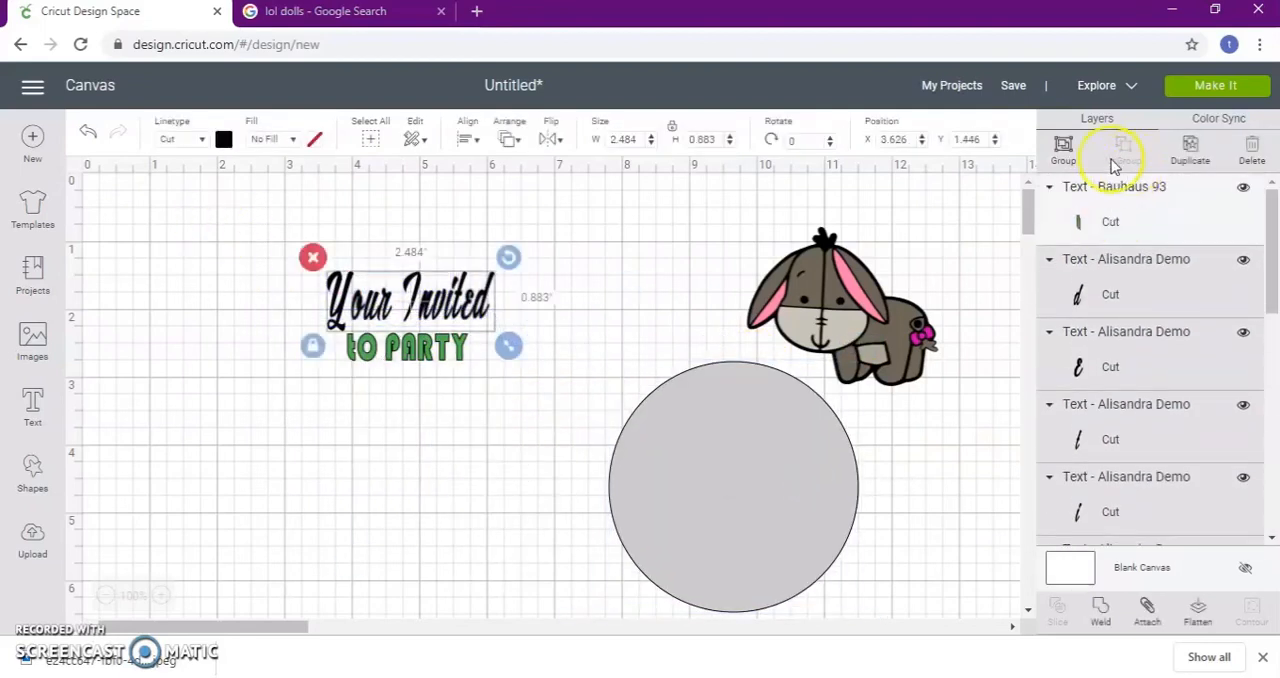
click(1066, 152)
mouse_move(508, 346)
mouse_down()
mouse_move(489, 337)
mouse_move(498, 346)
mouse_up()
drag(468, 307, 468, 319)
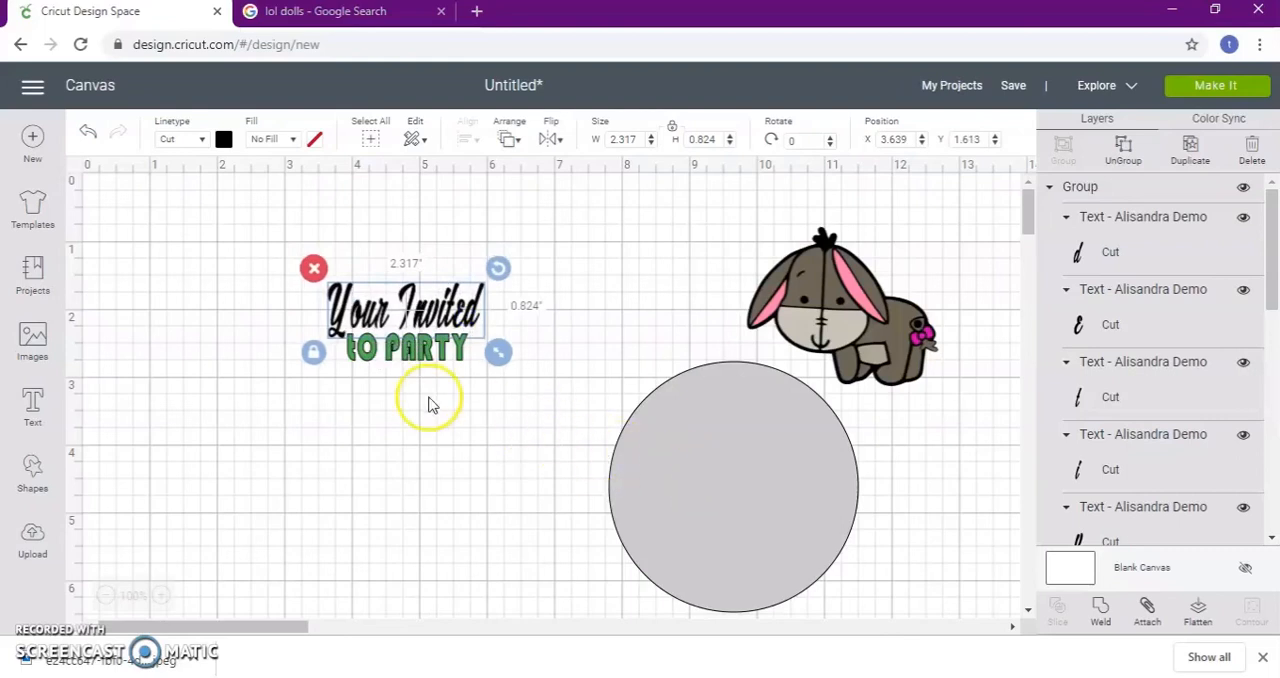
click(197, 470)
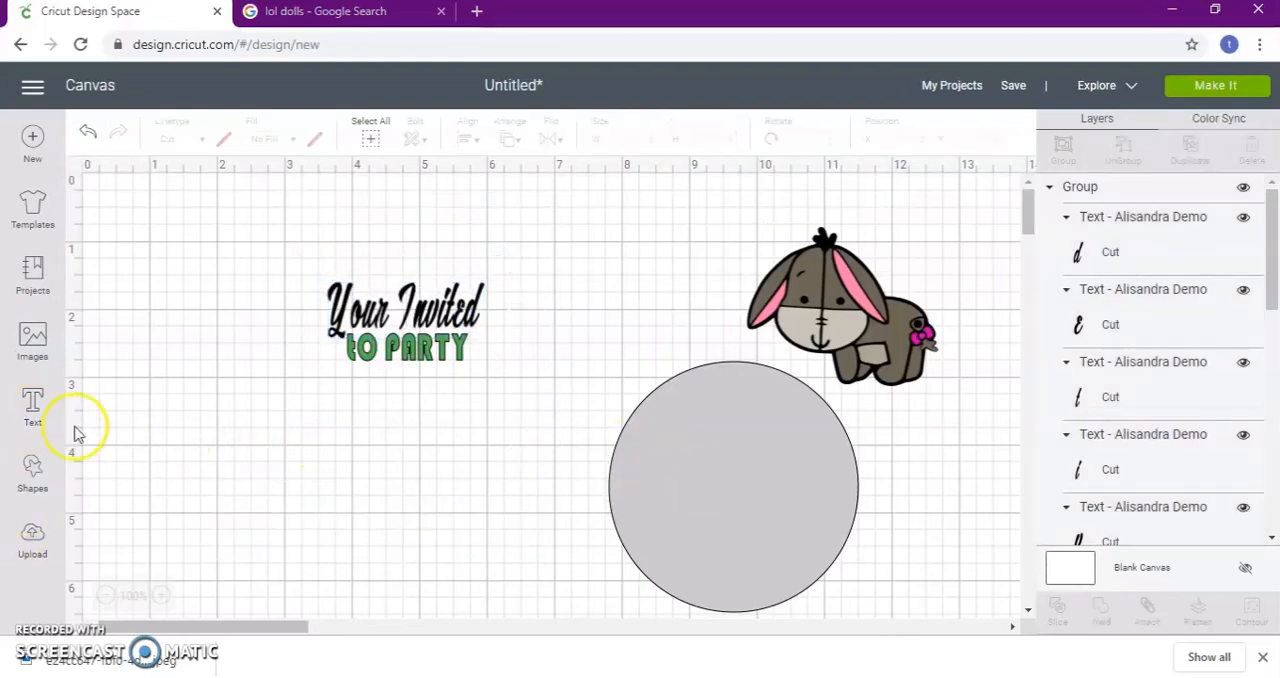
Add the text "TIME:3pm-6pm" in Bauhaus 93
click(32, 405)
text(TI)
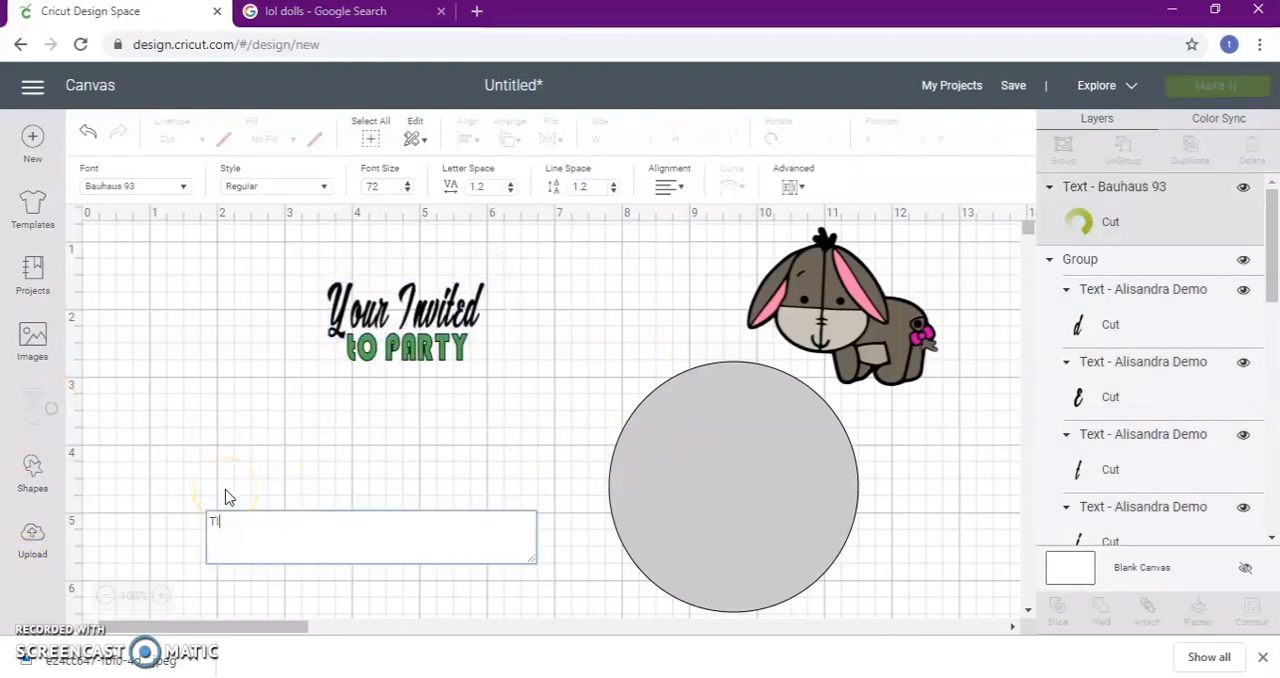
text(ME :)
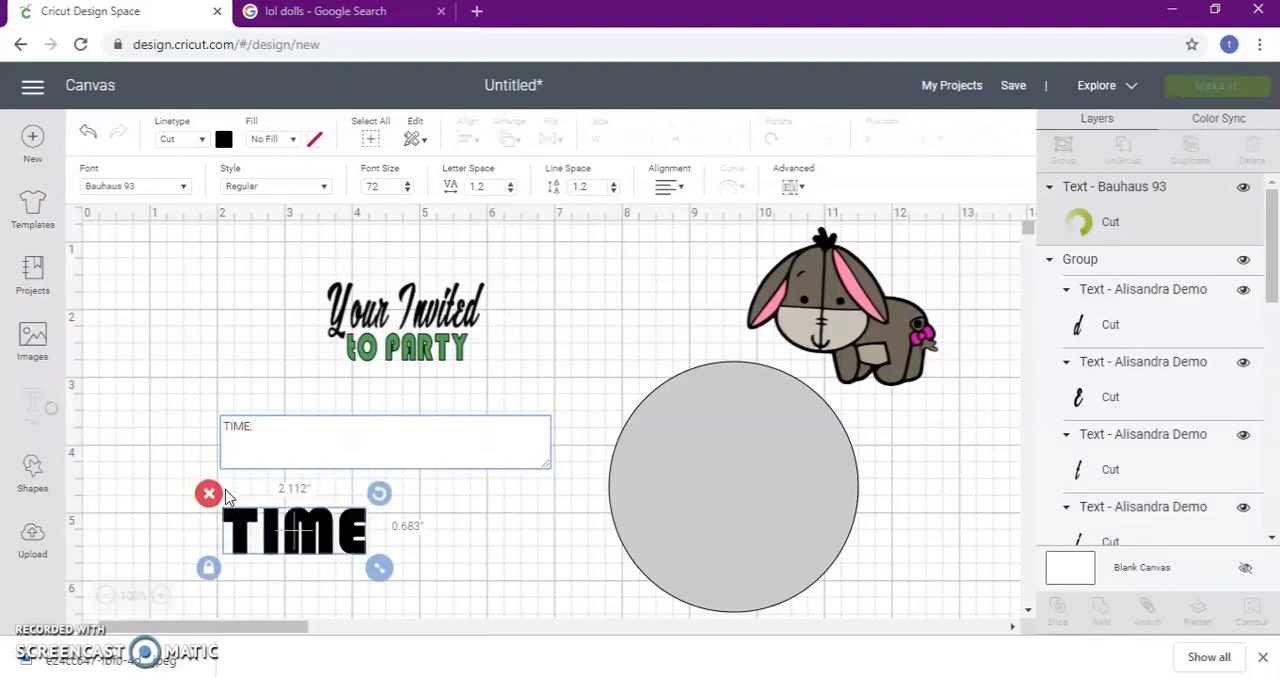
text(3pm)
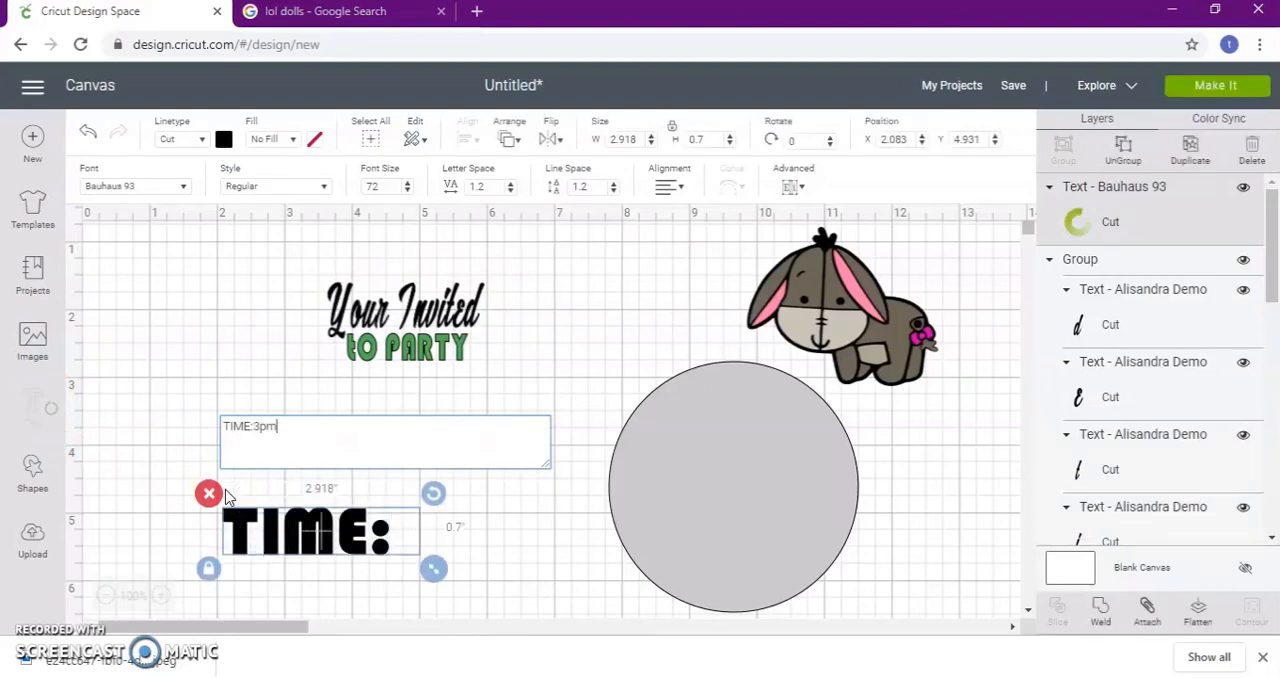
text(-6pm)
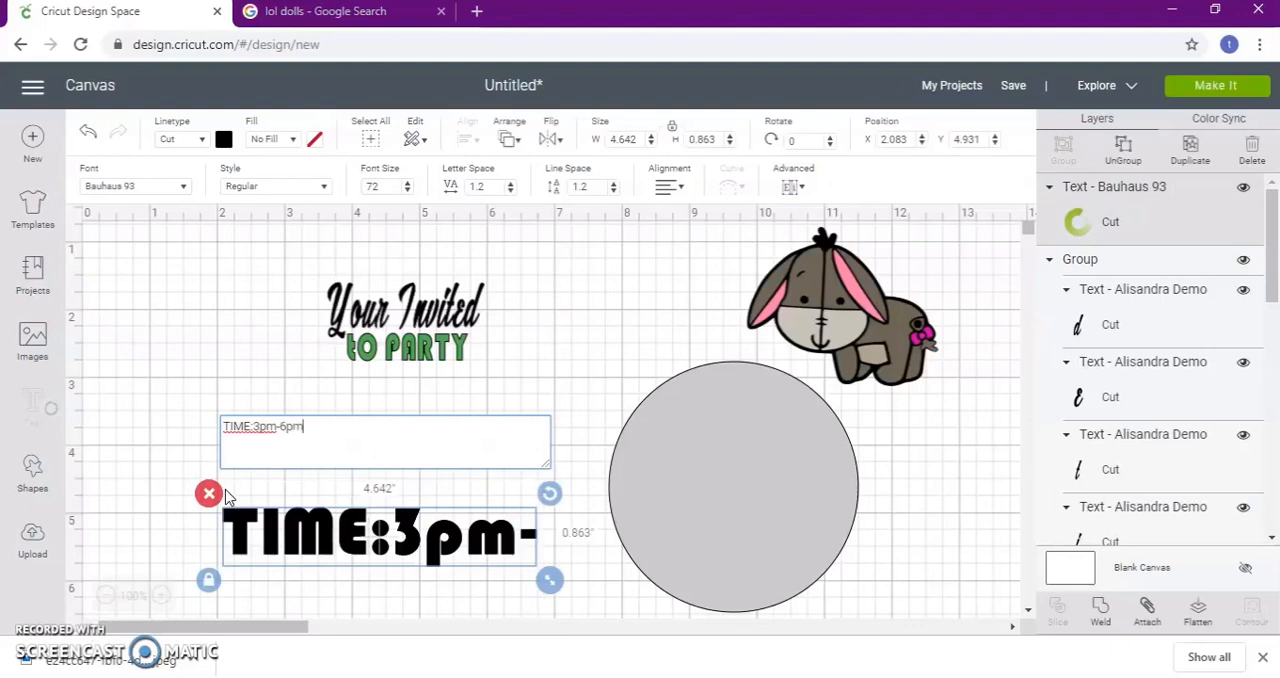
Unlock the time text's proportions, resize it to about 2.041 by 0.575 inches, color it dark blue and place it beneath the party text
click(208, 580)
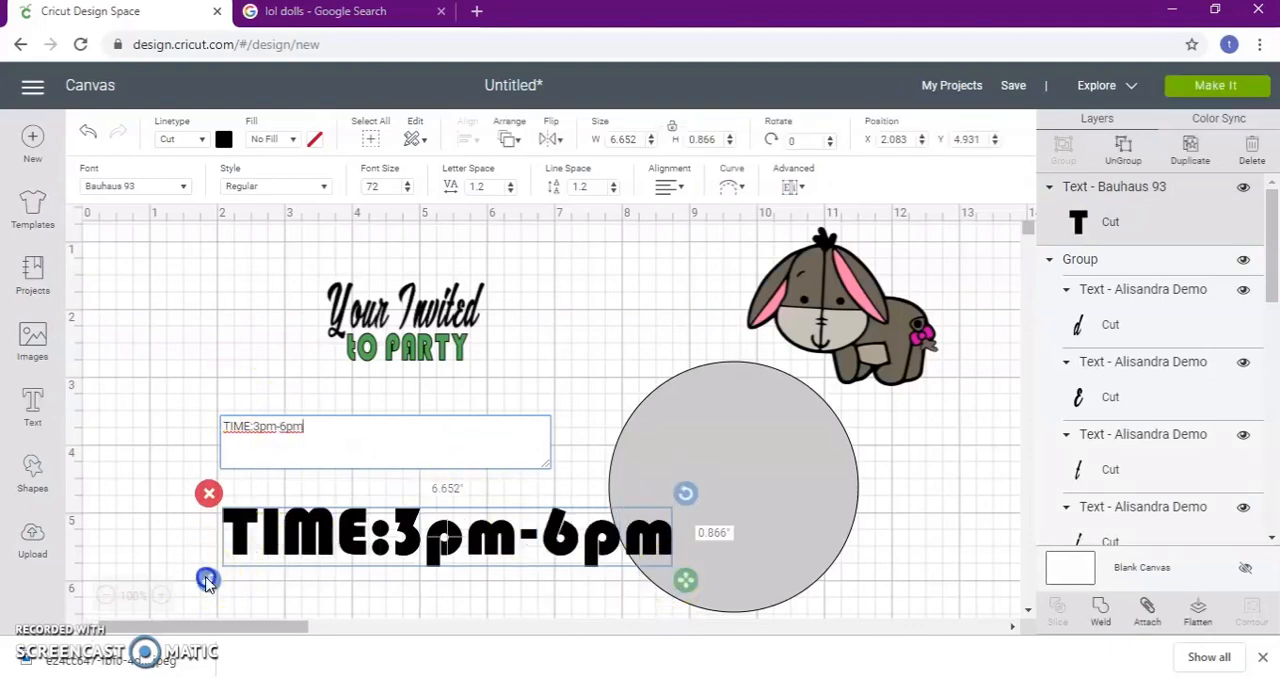
drag(684, 580, 374, 561)
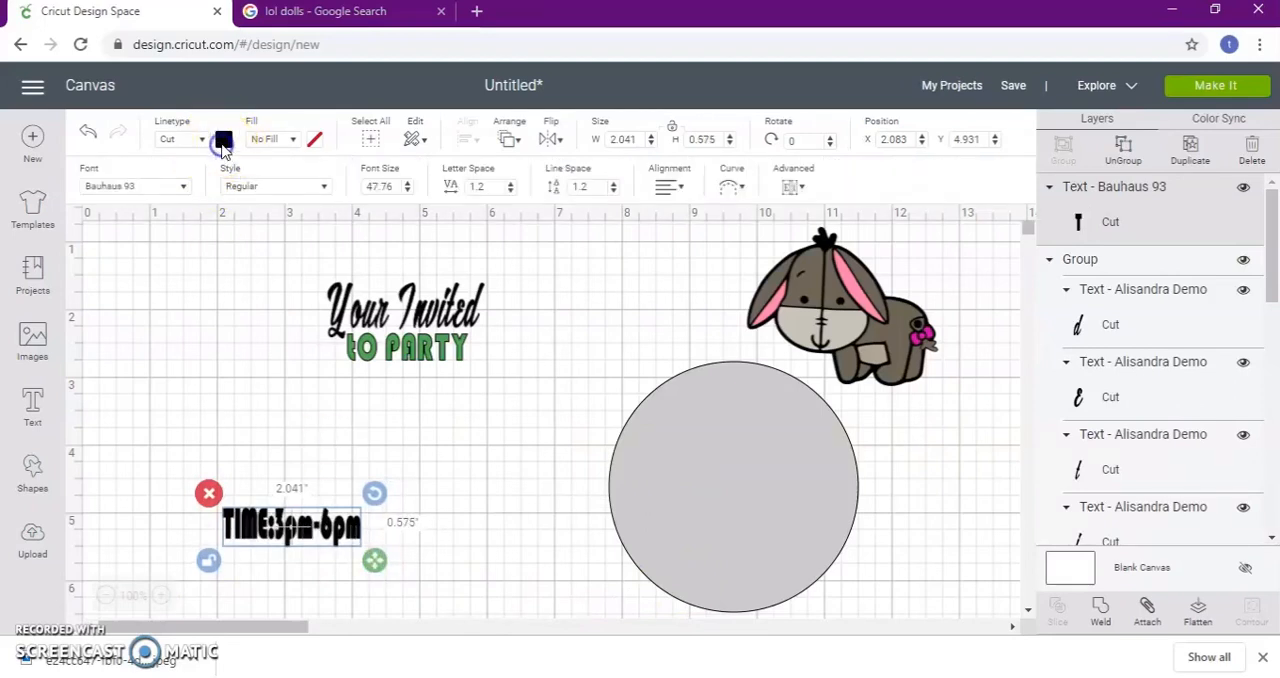
click(223, 141)
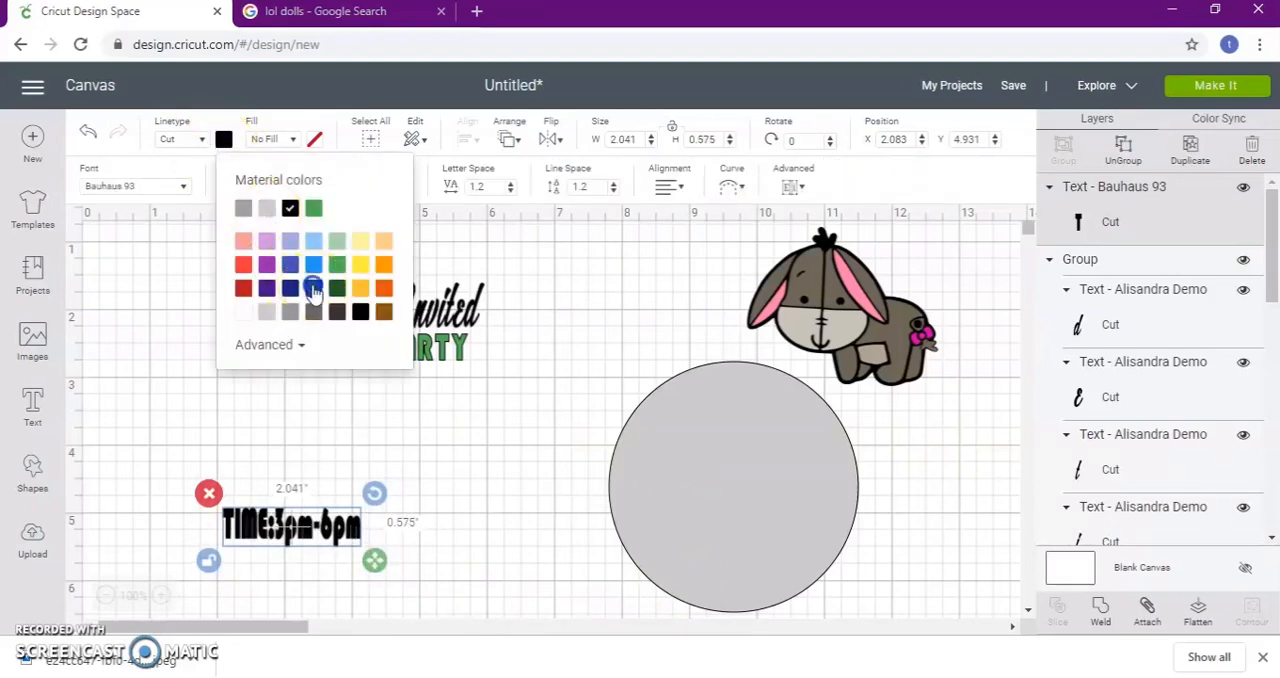
click(313, 290)
drag(347, 528, 452, 393)
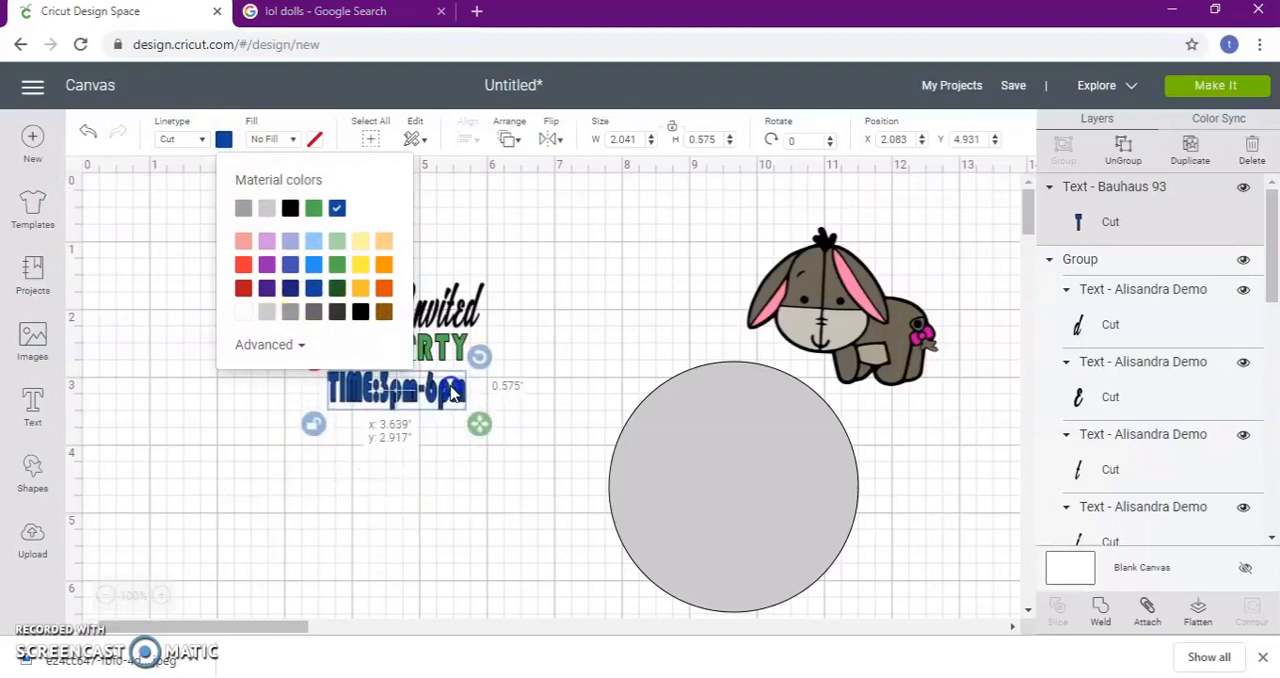
Move the gray circle back behind the three text lines and center the party and time lines under "Your Invited"
drag(677, 467, 345, 340)
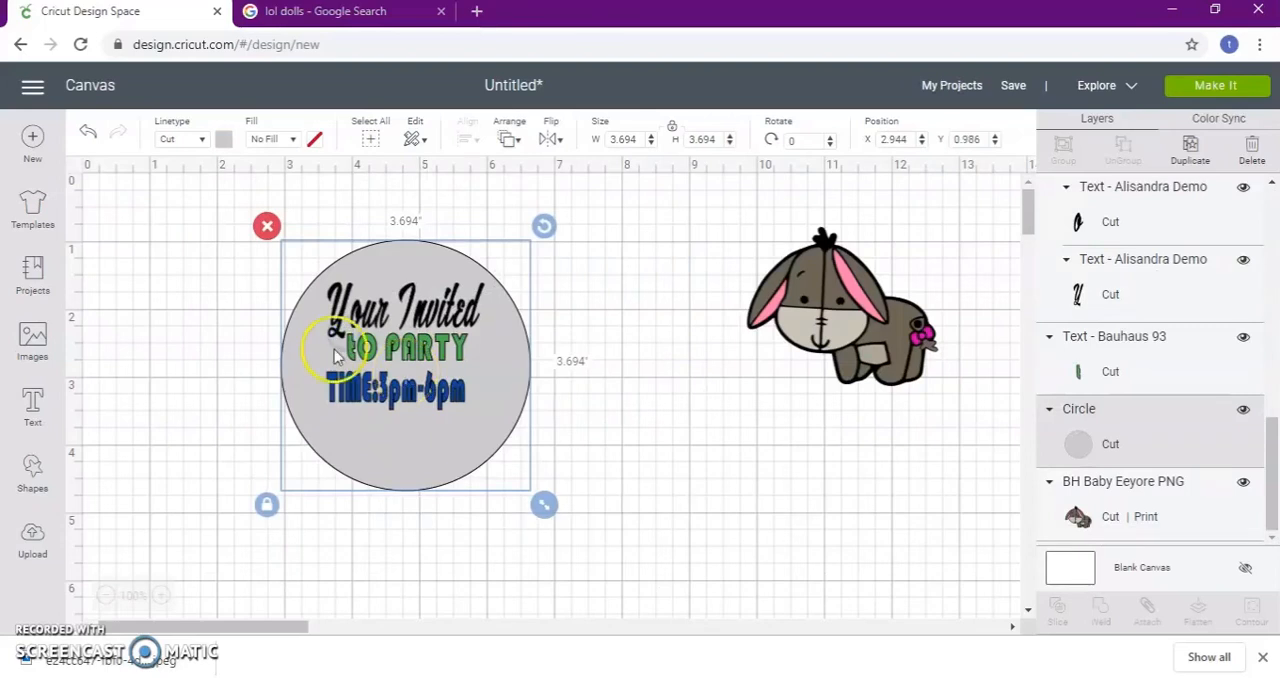
click(455, 360)
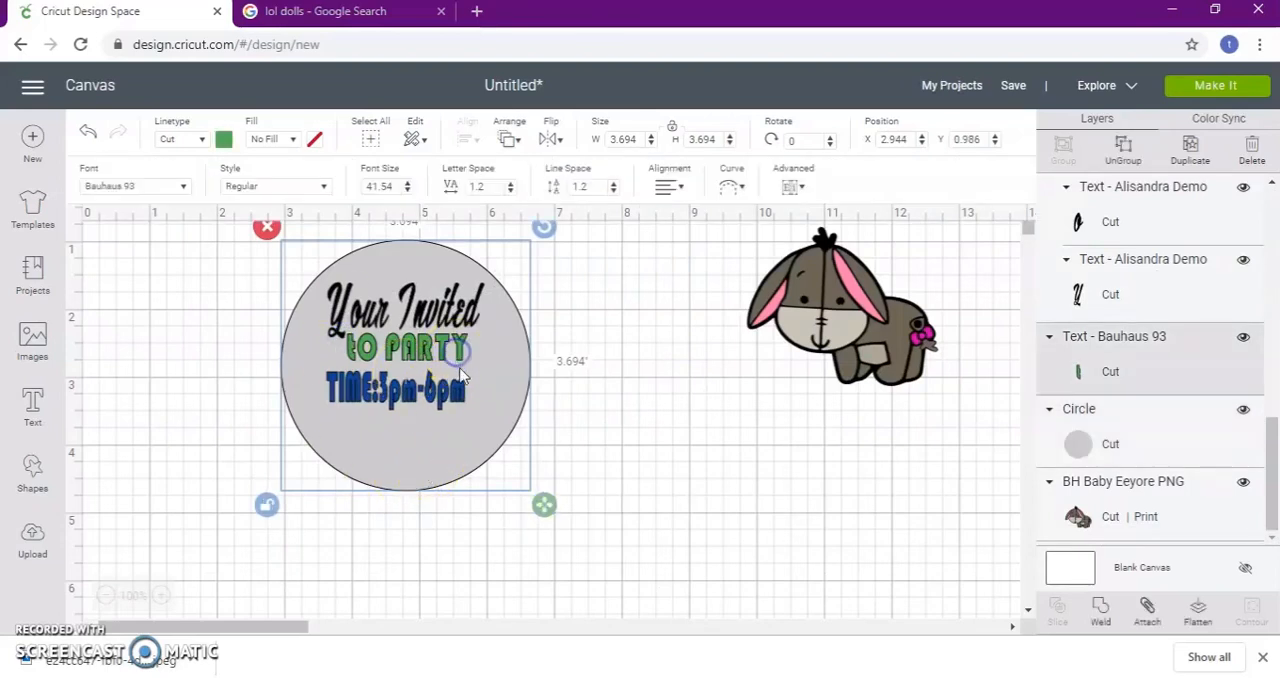
mouse_move(485, 379)
mouse_down()
mouse_move(457, 351)
mouse_move(470, 385)
mouse_up()
click(458, 398)
Move the Eeyore image beside the circle and send it to the front of all layers
click(877, 322)
drag(877, 325, 645, 442)
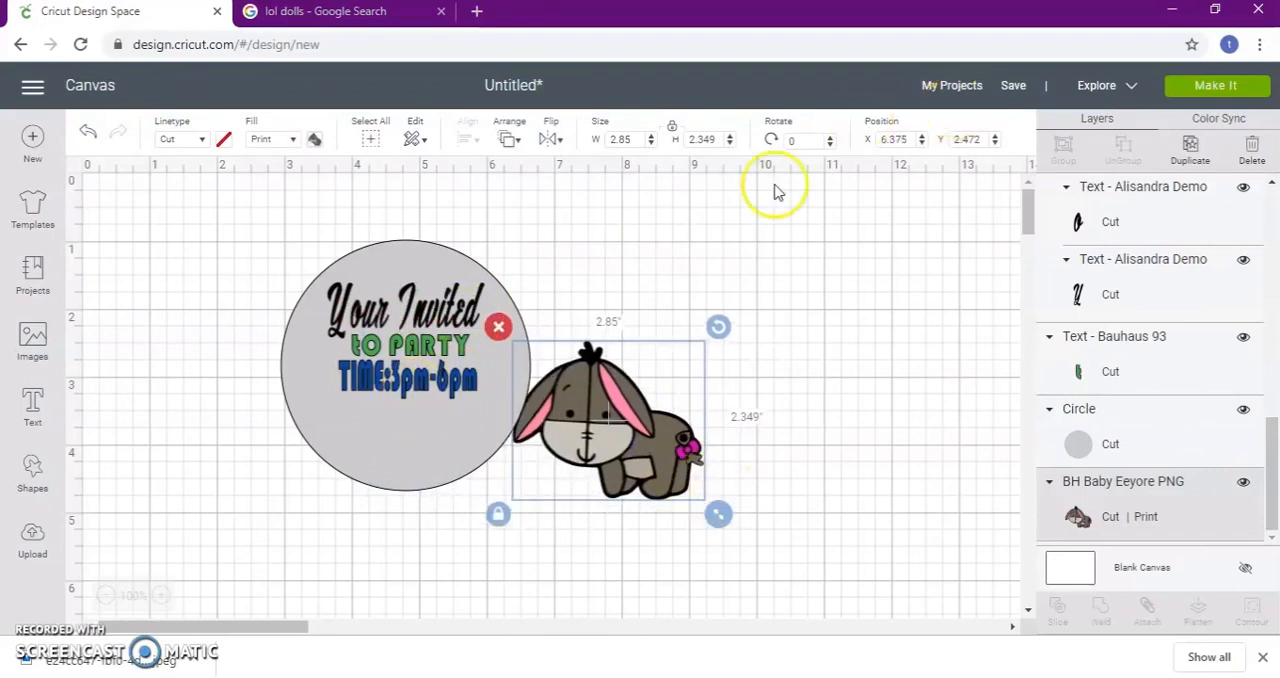
click(512, 142)
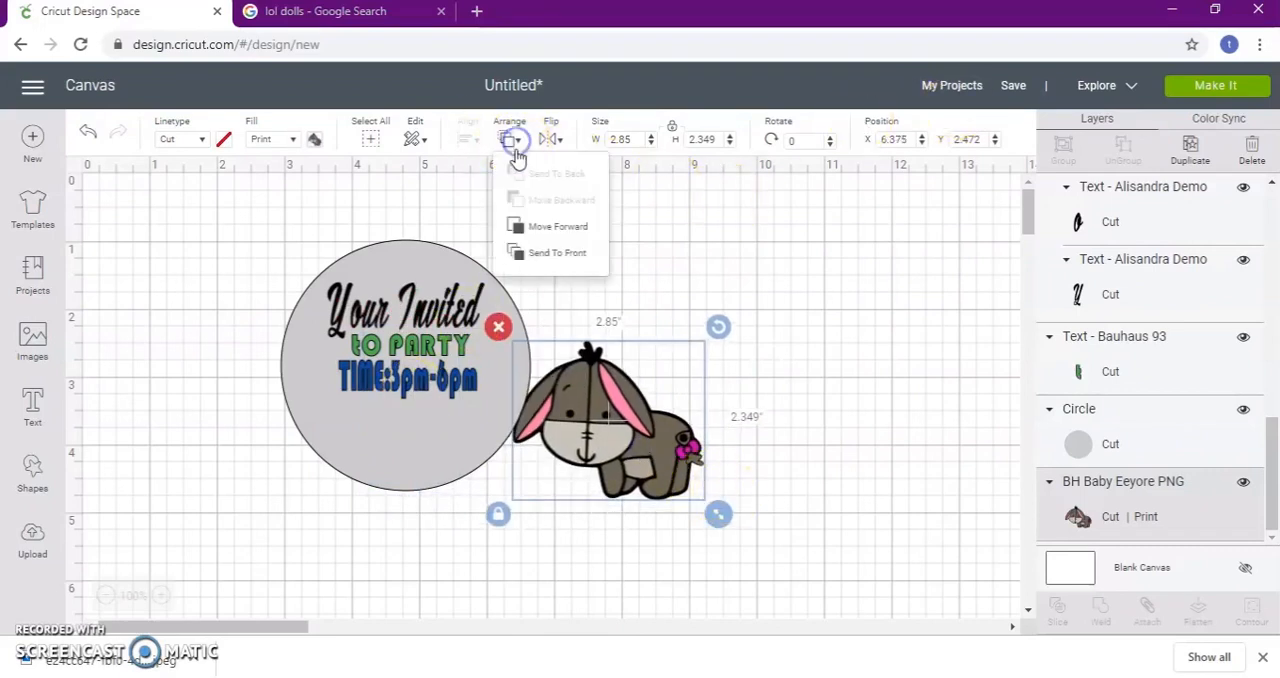
click(575, 252)
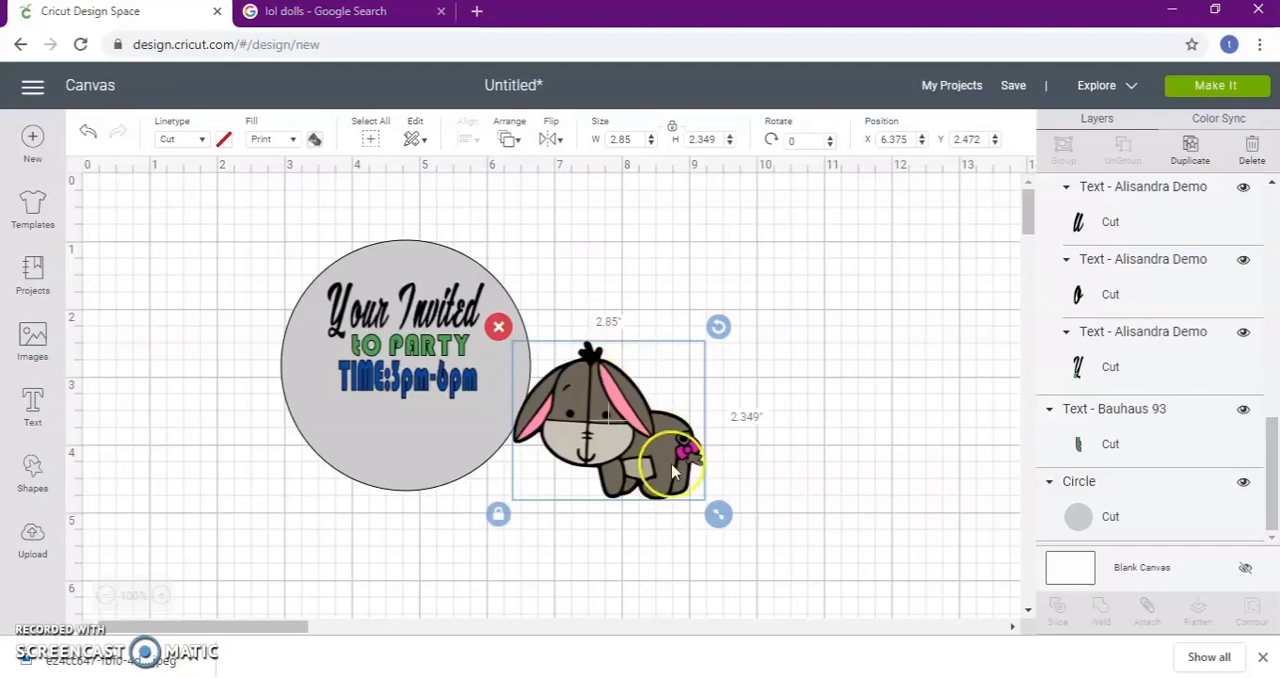
Shrink Eeyore to about 1.516 by 1.25 inches, copy it, and place one Eeyore beneath the time text and the other outside the circle
drag(718, 514, 627, 433)
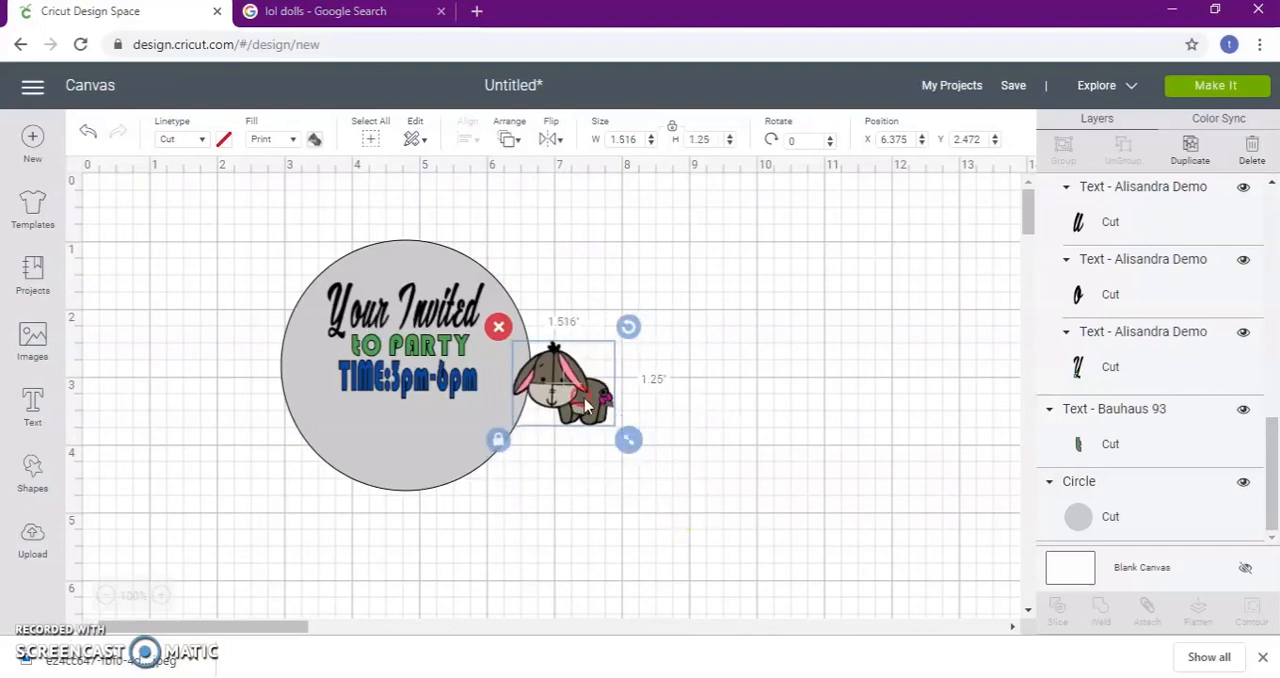
right_click(620, 425)
click(631, 288)
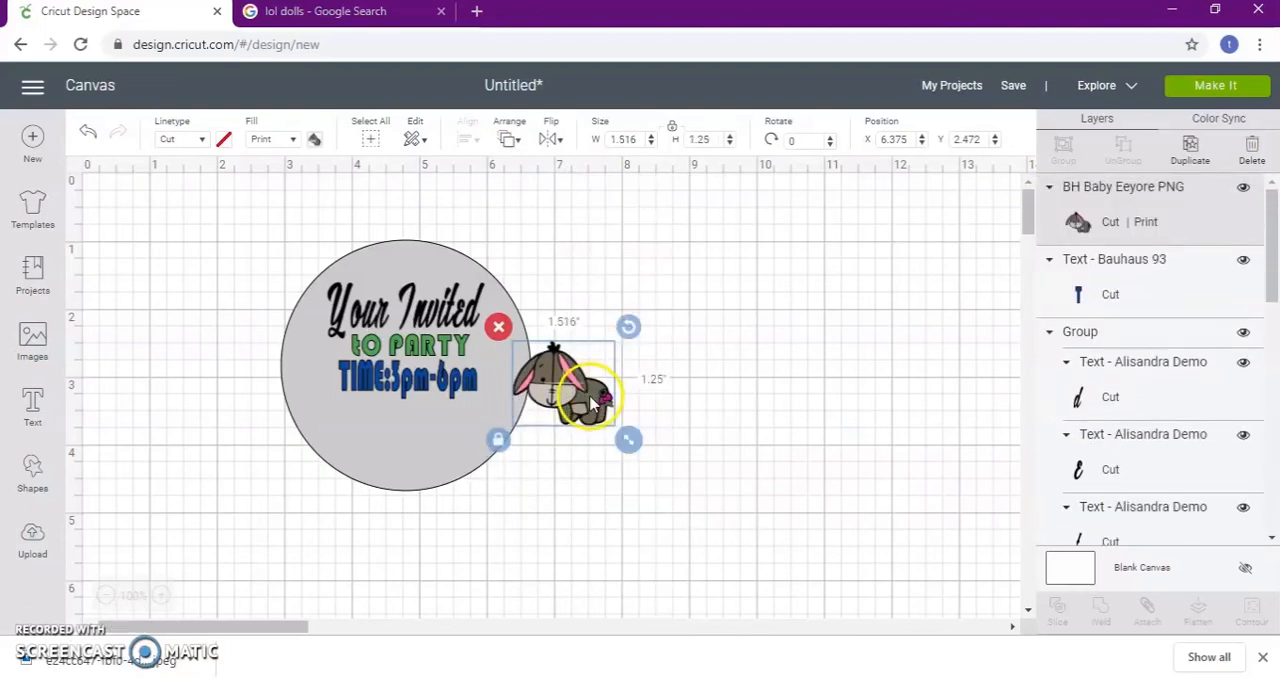
right_click(586, 420)
click(647, 334)
drag(557, 386, 428, 455)
click(783, 370)
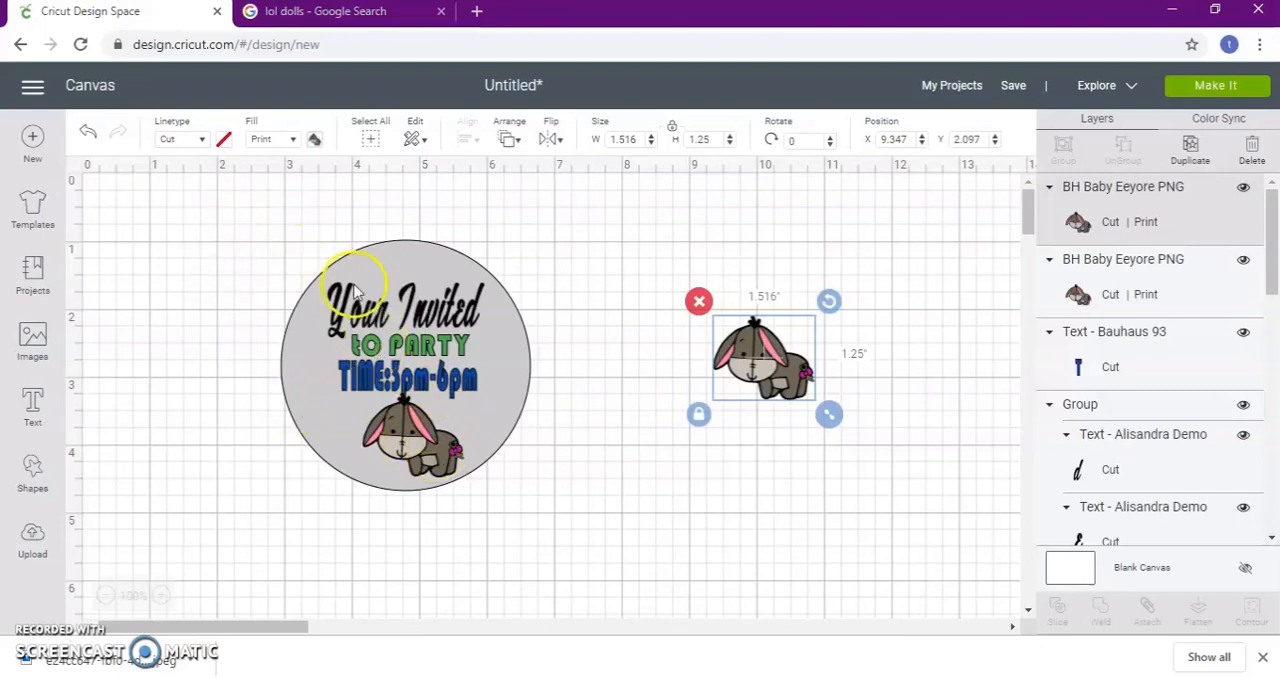
Select the three text lines in the circle together and try the Draw line type on them
click(416, 320)
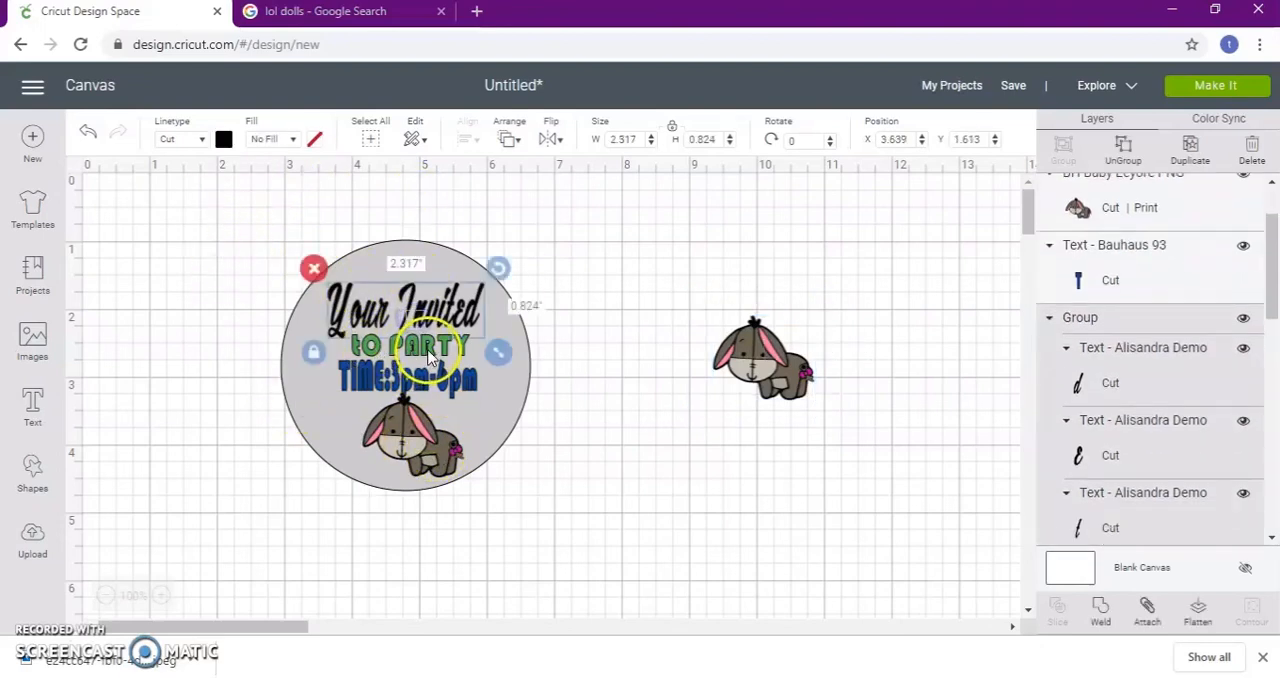
shift+click(438, 390)
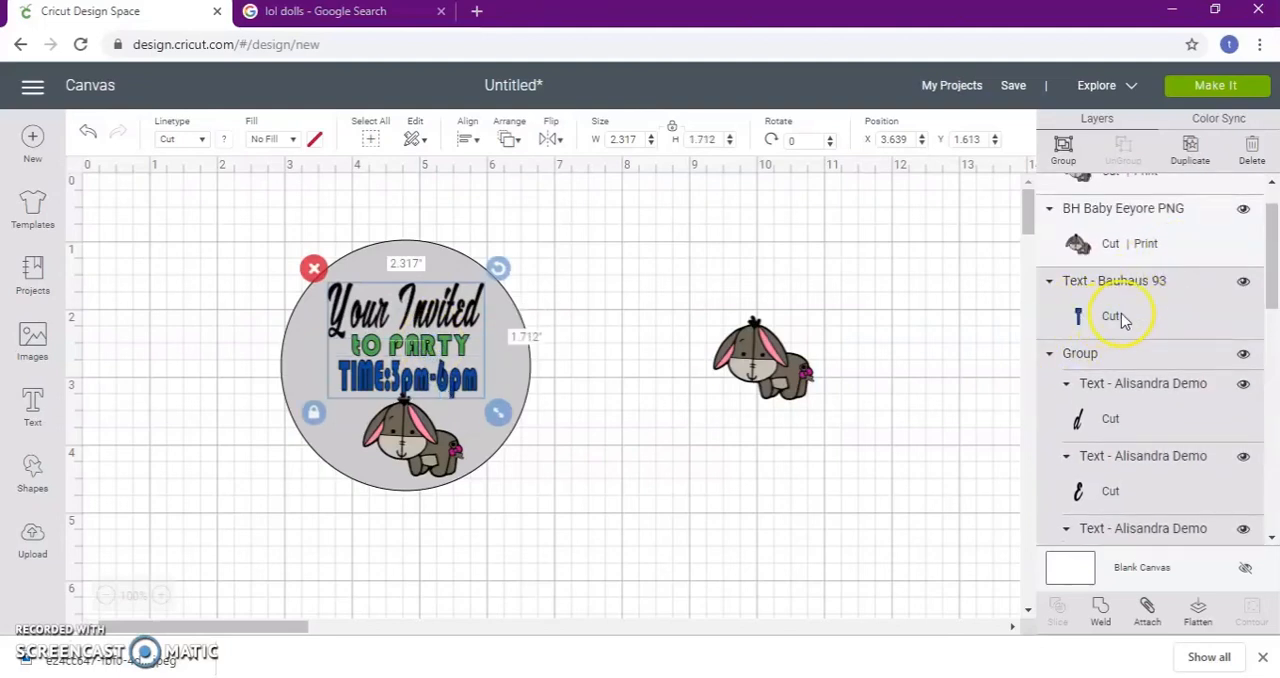
click(201, 140)
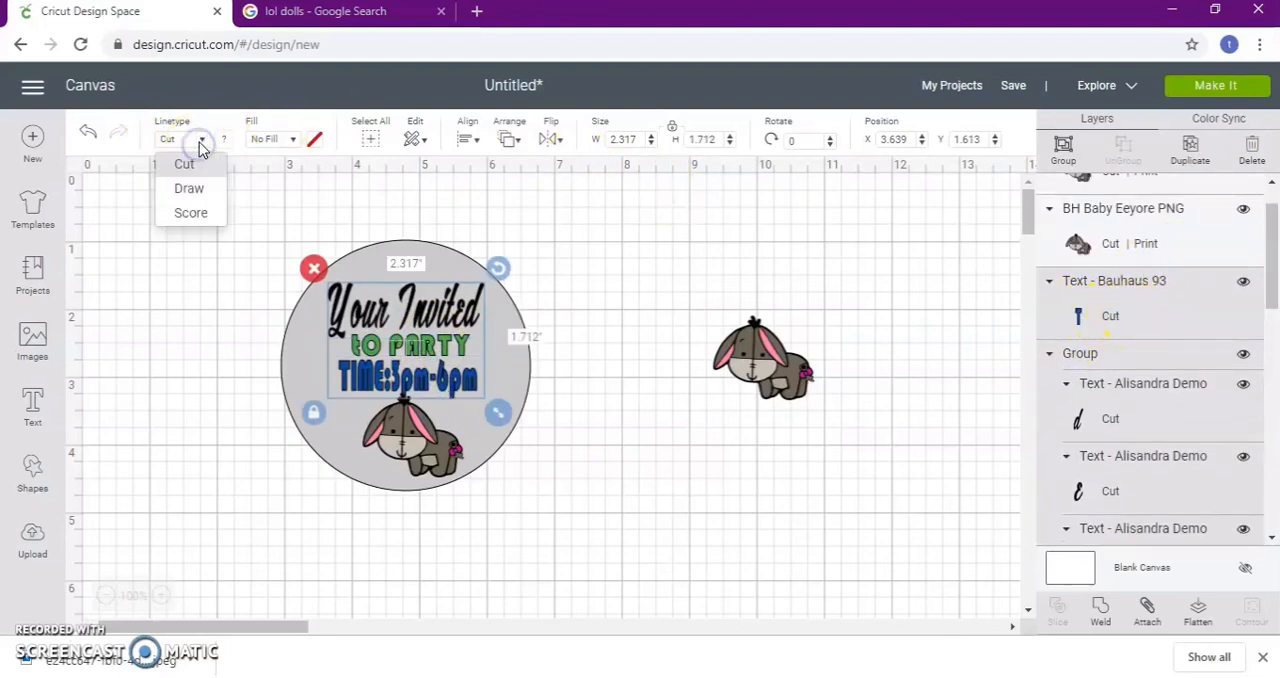
click(200, 190)
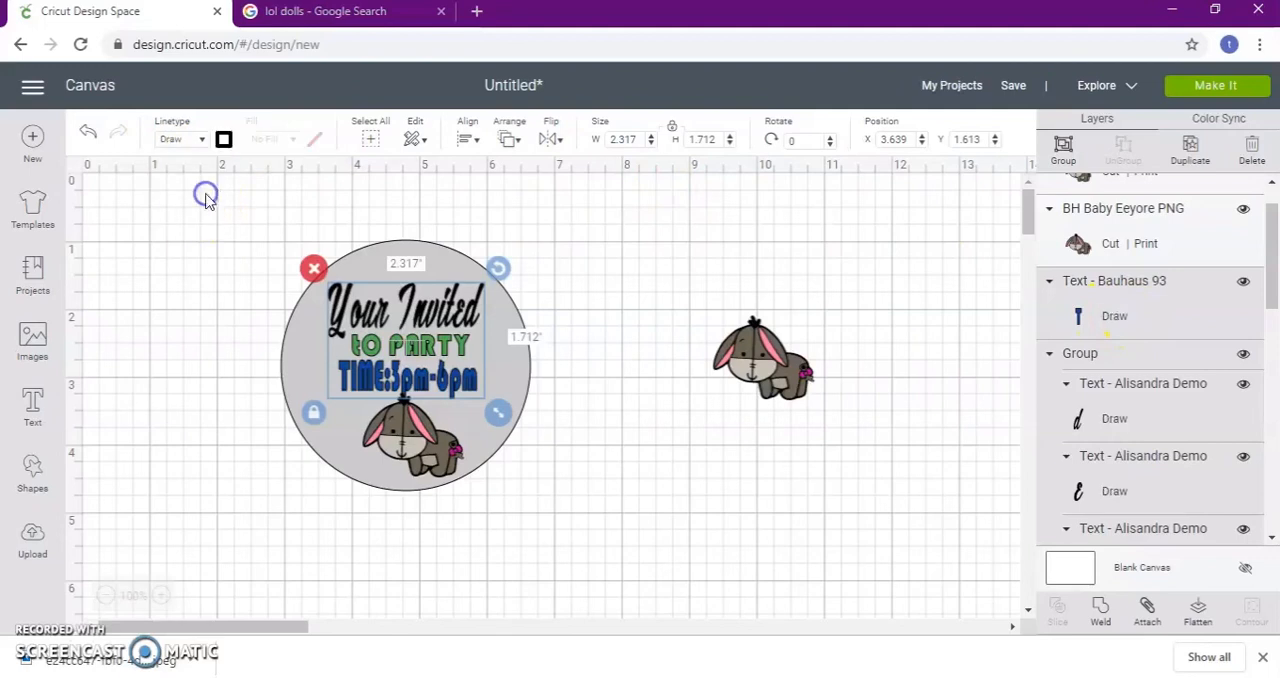
Return the three text lines to the Cut line type and give them a Print fill
click(201, 140)
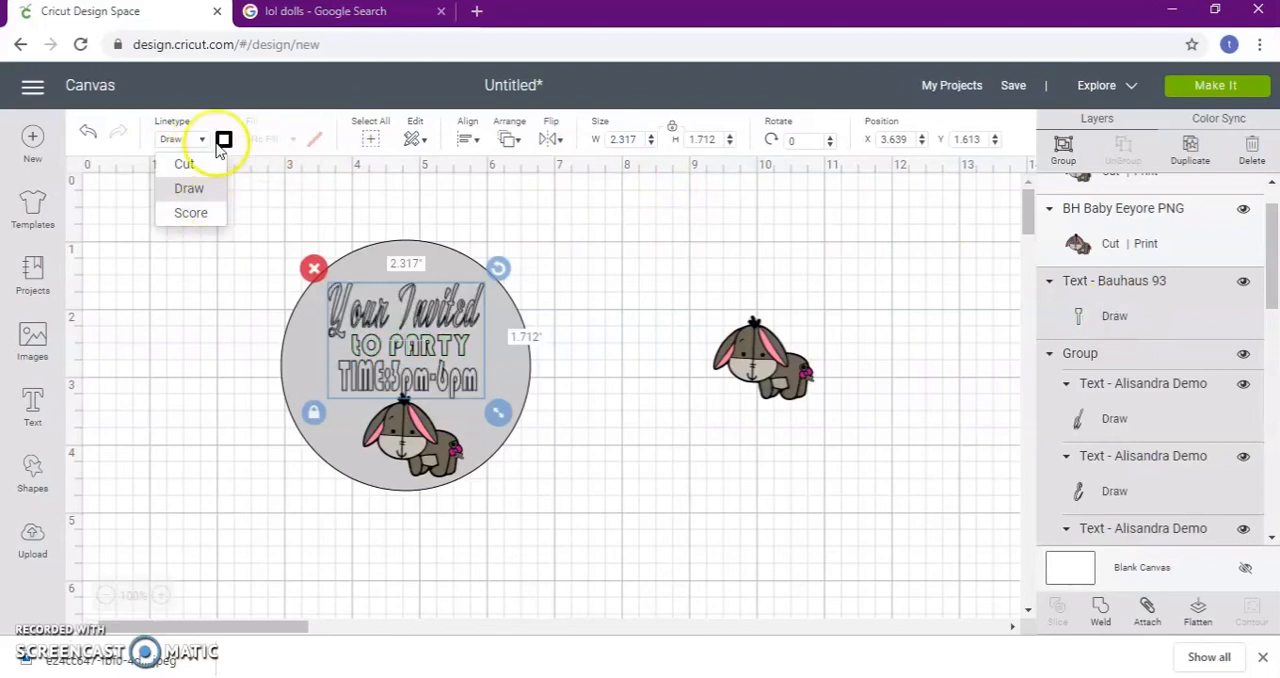
click(201, 141)
click(201, 141)
click(200, 164)
click(281, 141)
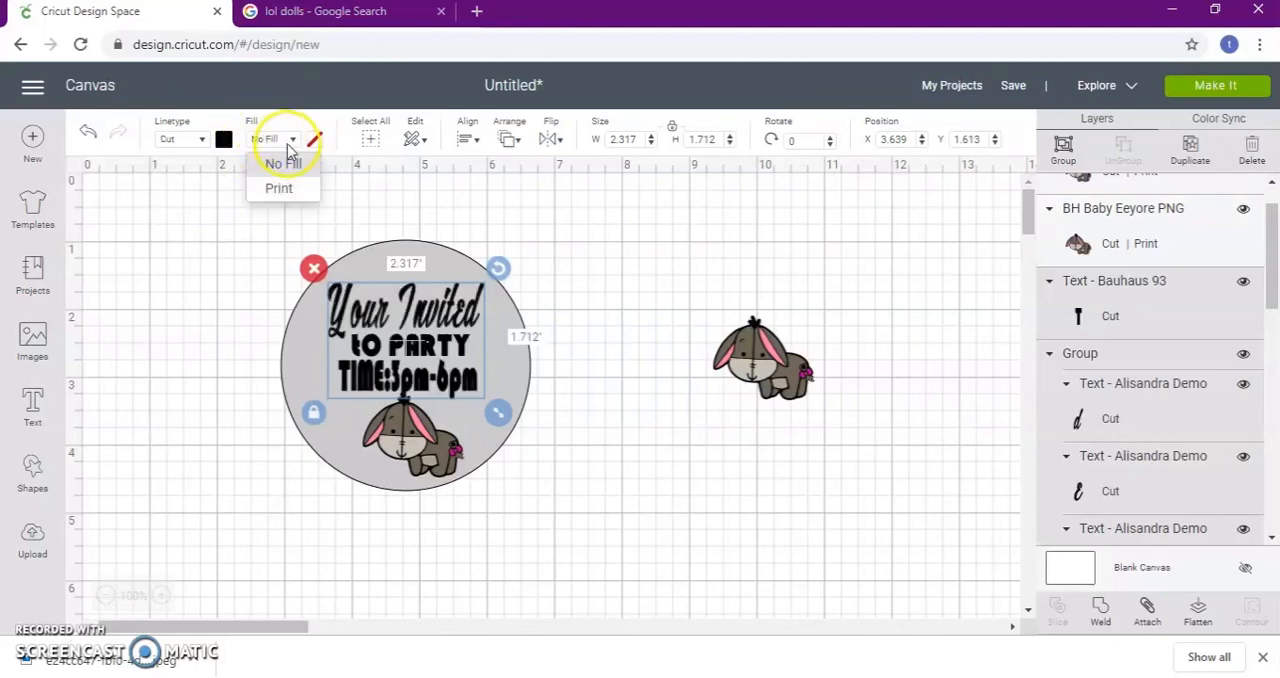
click(283, 190)
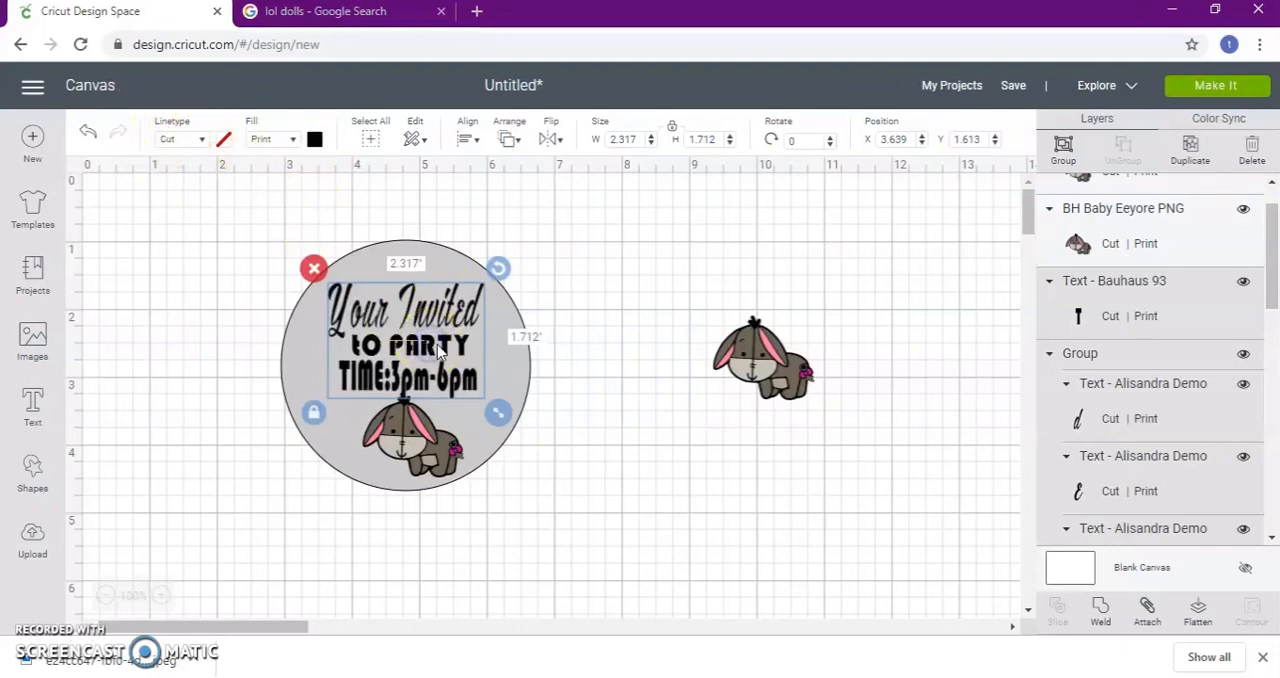
click(921, 387)
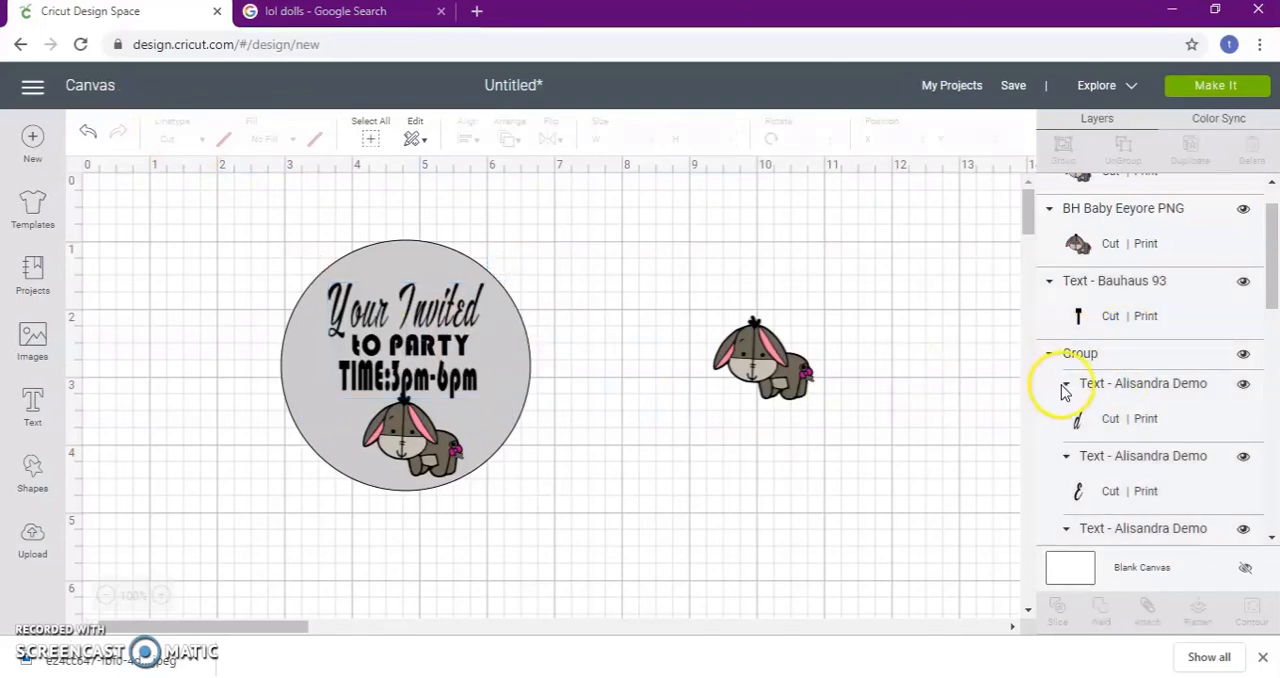
Set the print color of the time text to dark blue
click(1078, 318)
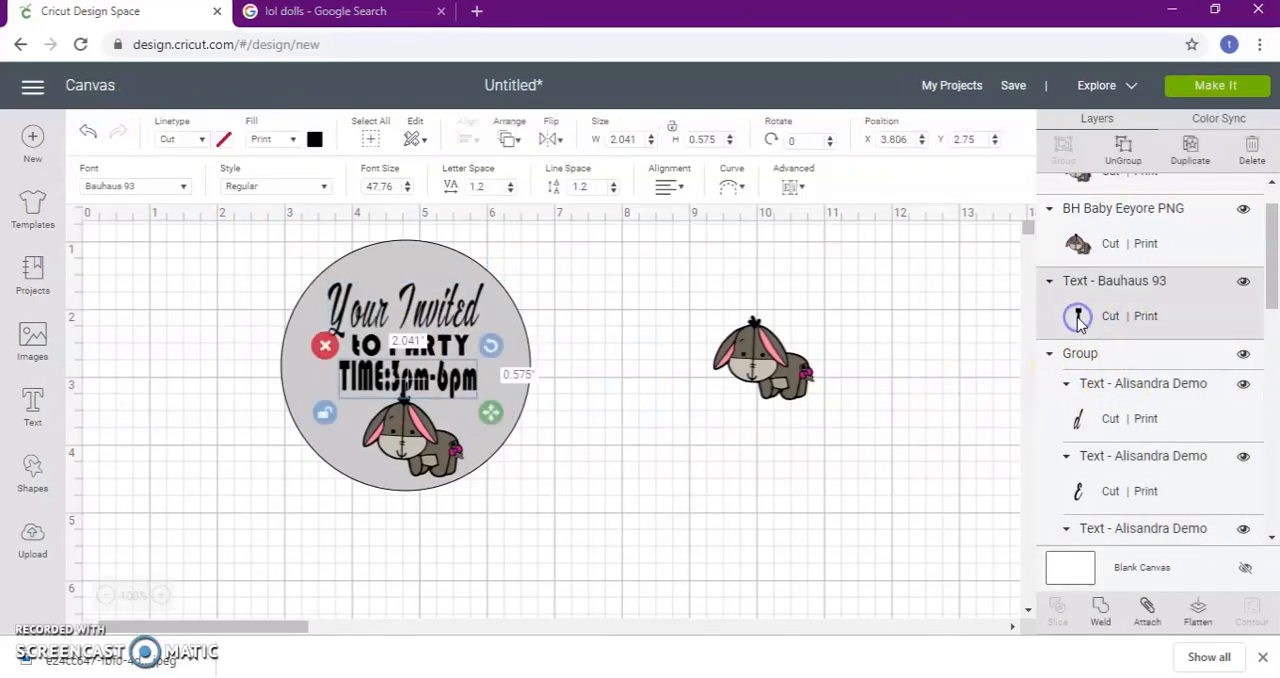
click(314, 139)
click(404, 323)
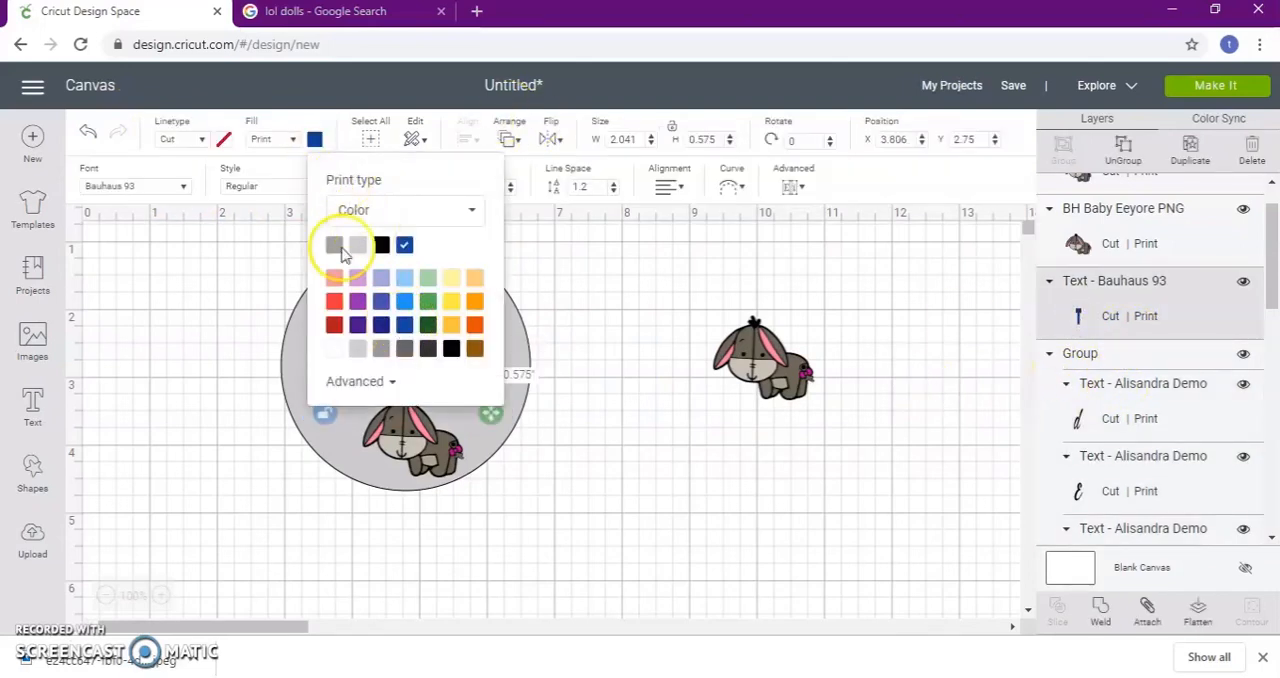
click(530, 362)
click(437, 350)
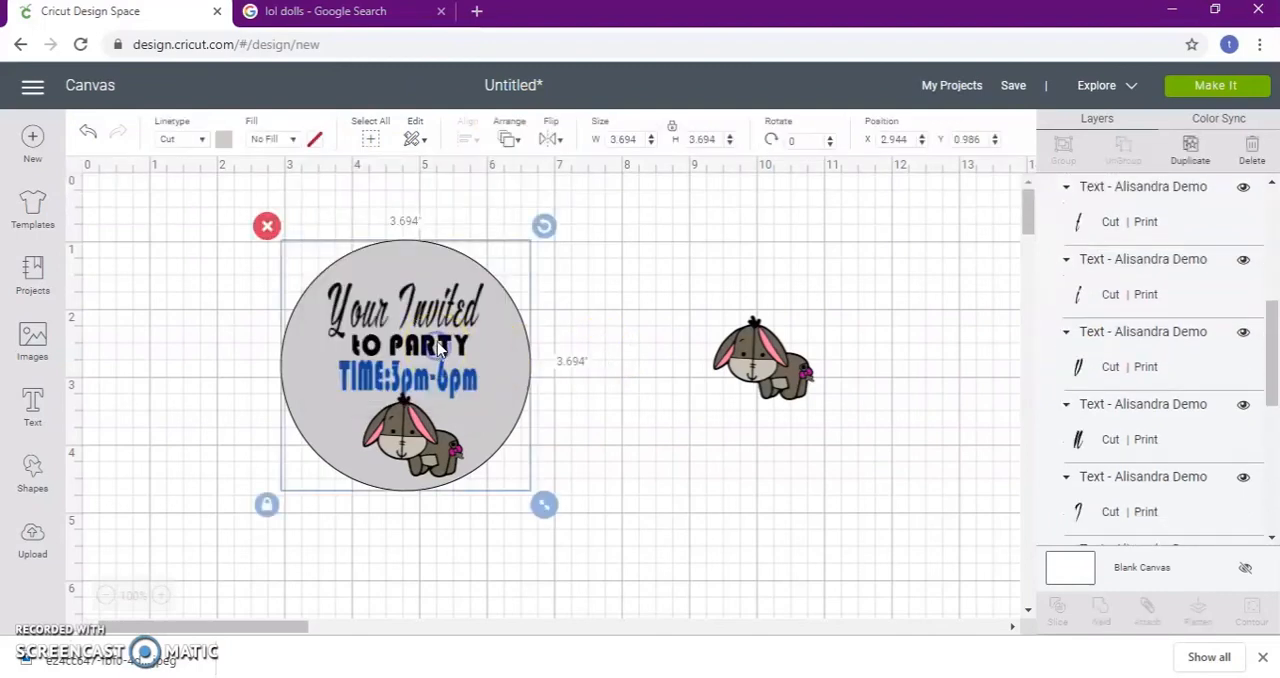
click(295, 140)
click(633, 348)
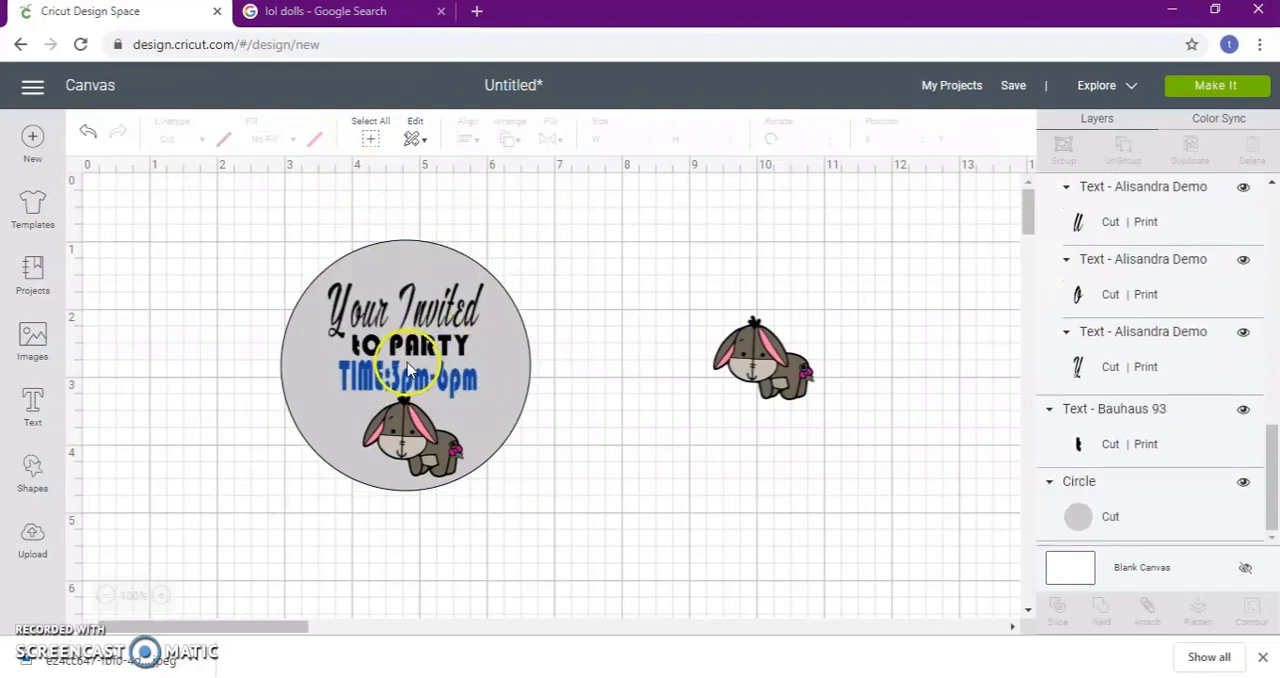
Set the print color of the "to PARTY" text to green
click(418, 350)
click(315, 141)
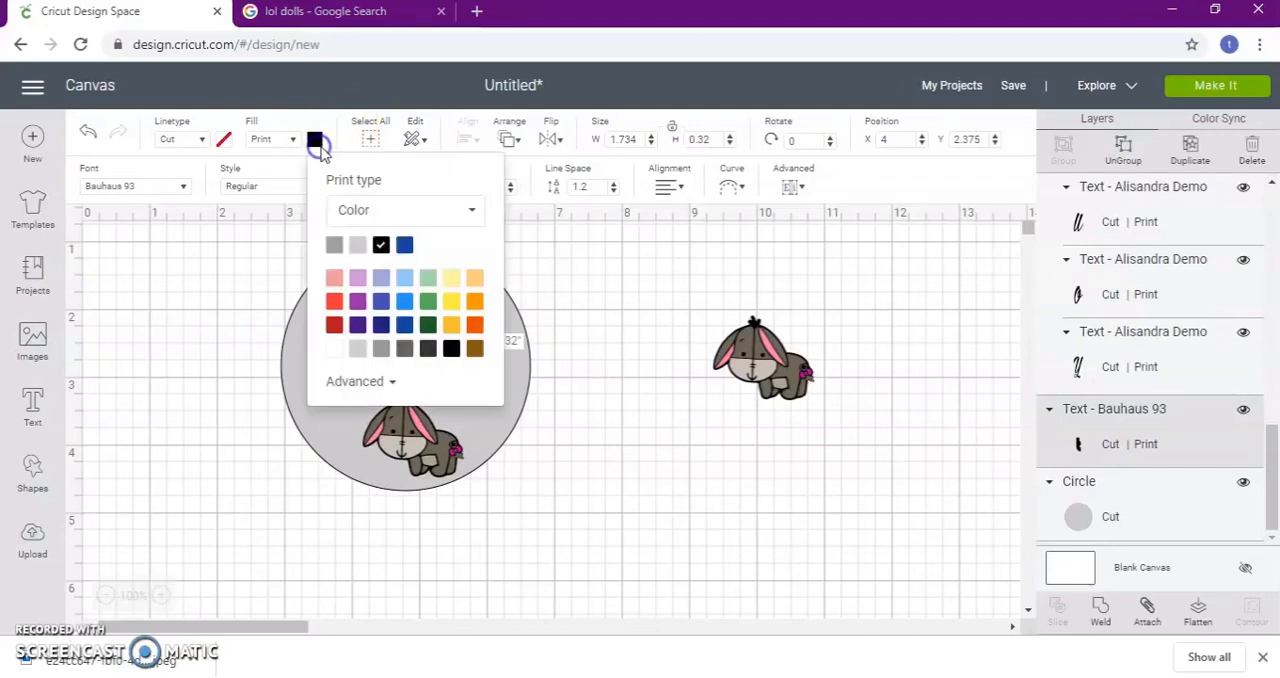
click(570, 308)
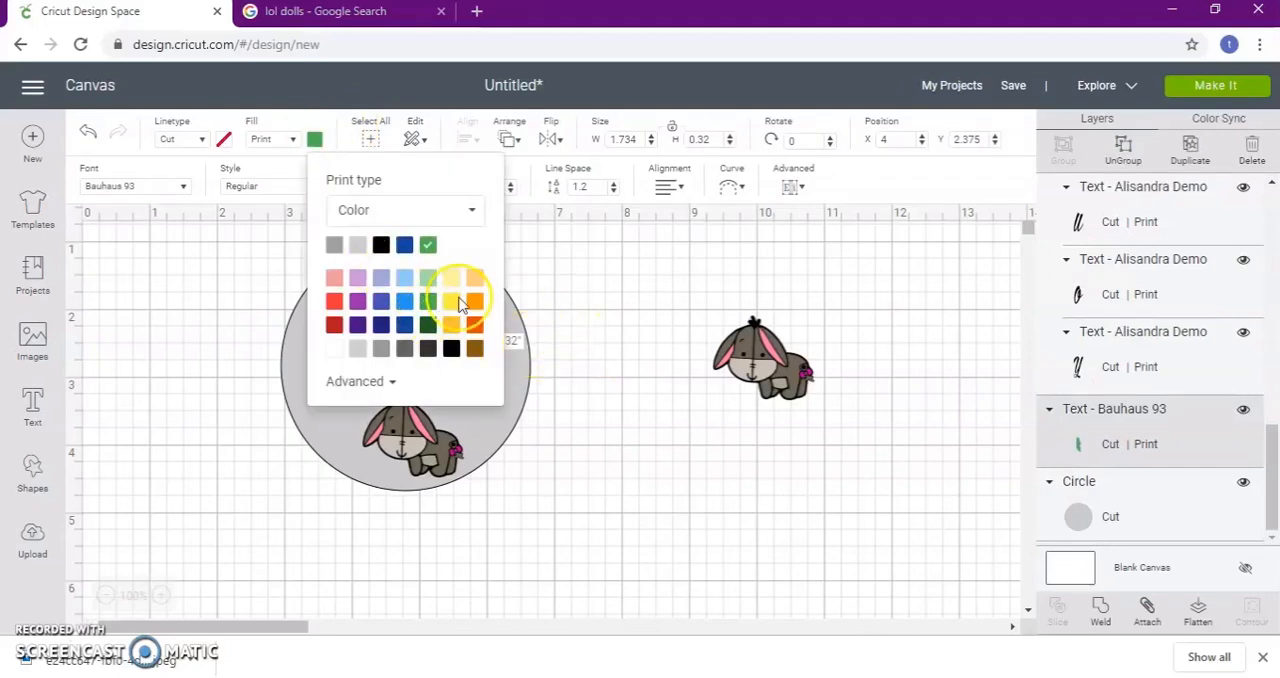
Set the print color of the "Your Invited" text group to light blue
click(437, 308)
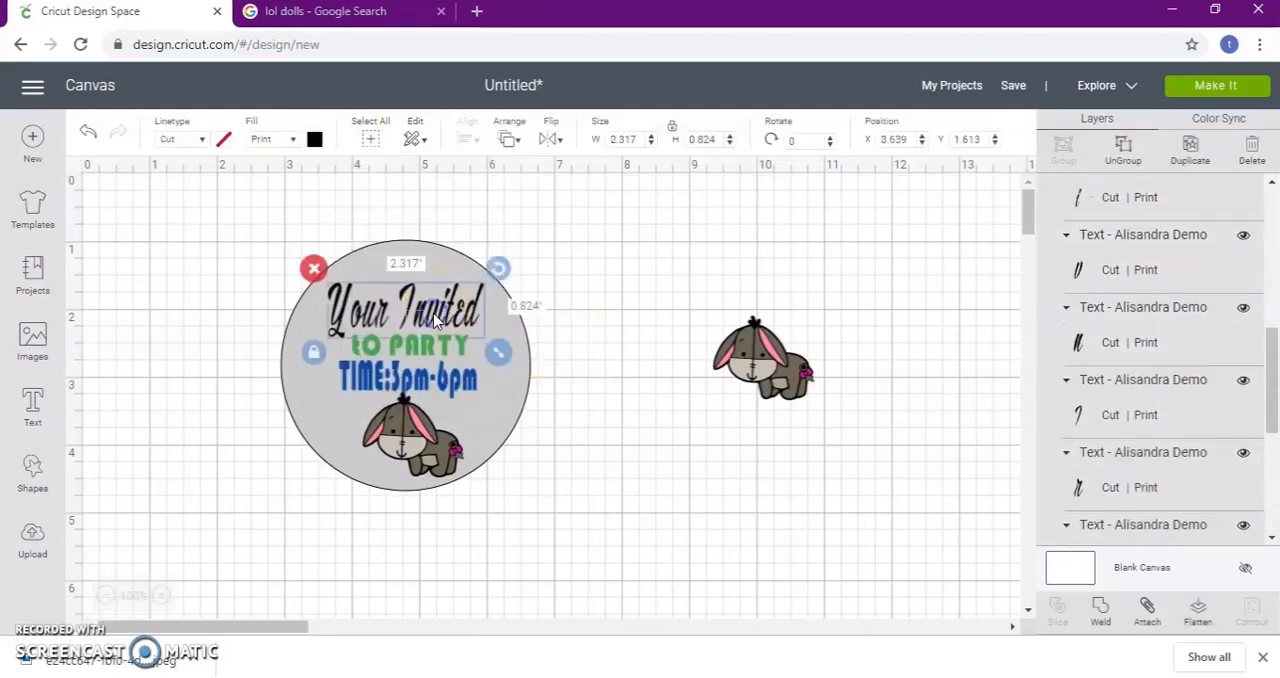
click(315, 140)
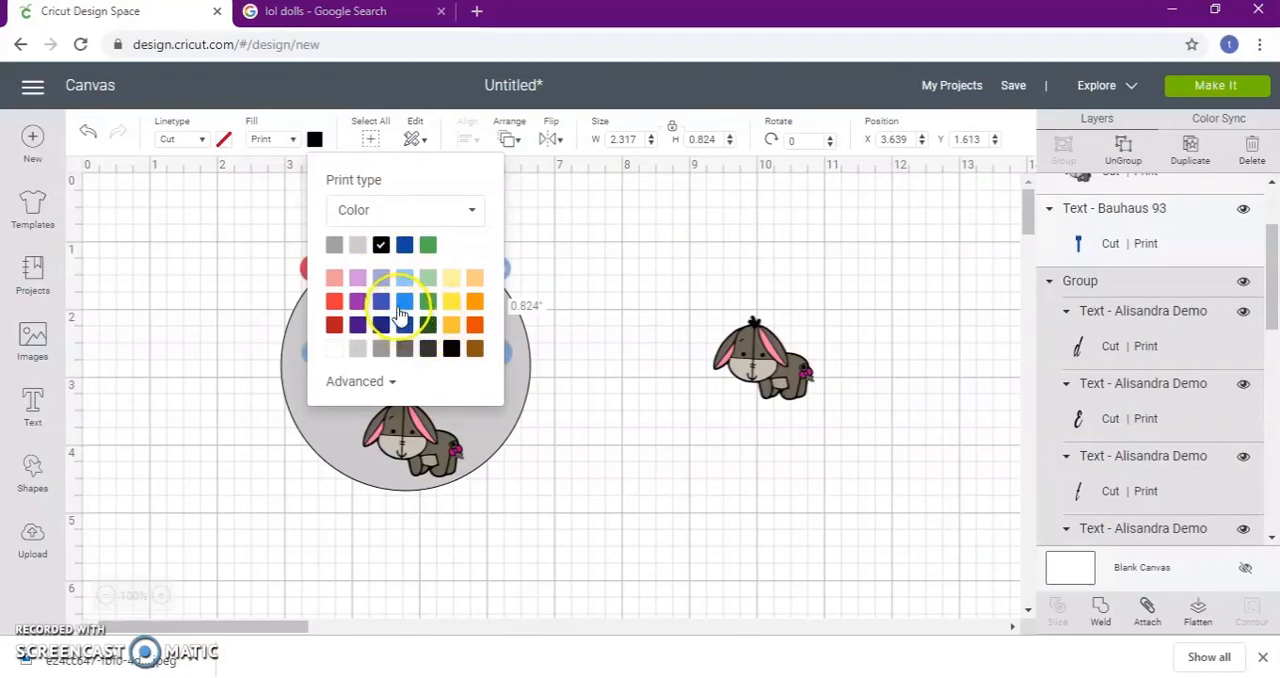
click(585, 262)
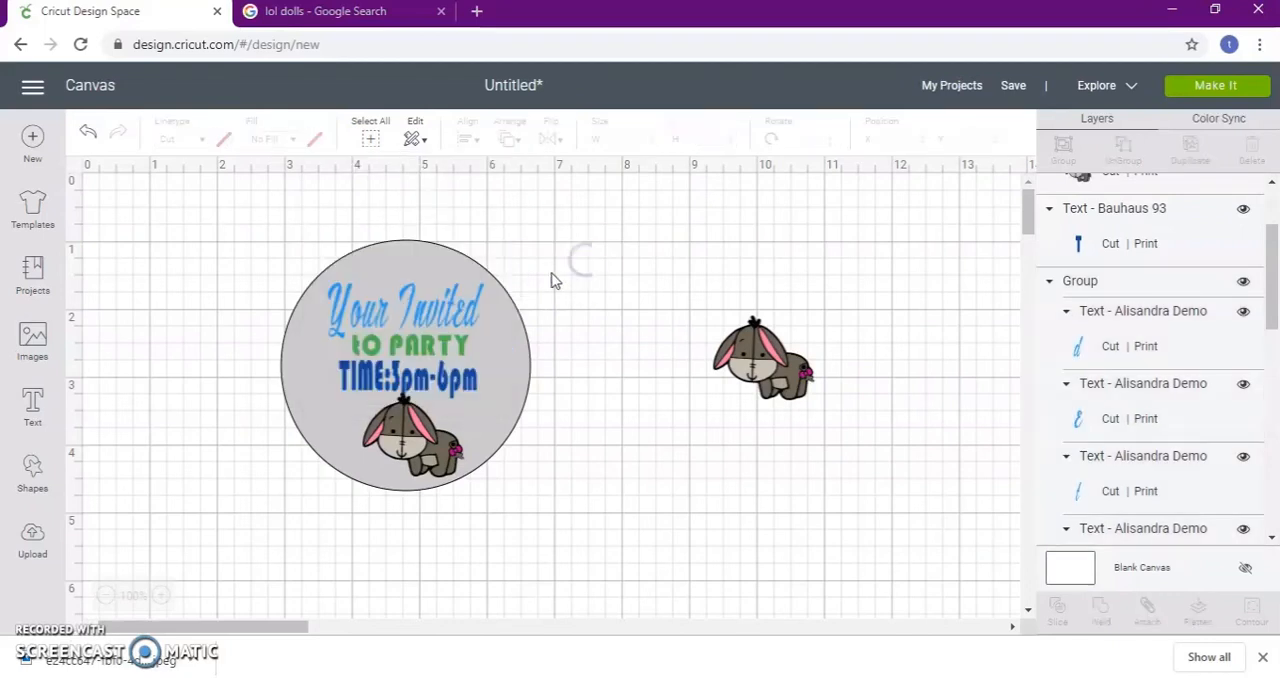
Flatten the circle, its three text lines and the Eeyore inside it into one printable image, and move it closer to the canvas's upper edge
scroll(560, 400, down, 3)
scroll(525, 388, up, 3)
drag(262, 212, 572, 531)
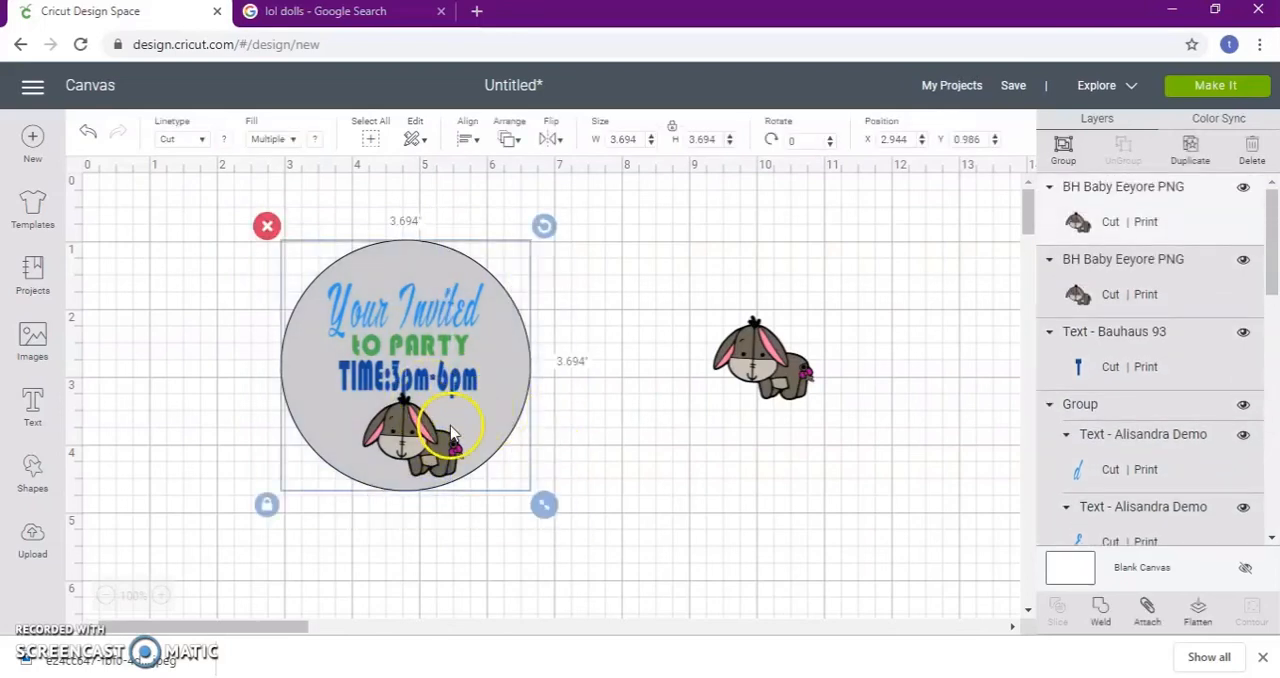
click(1200, 617)
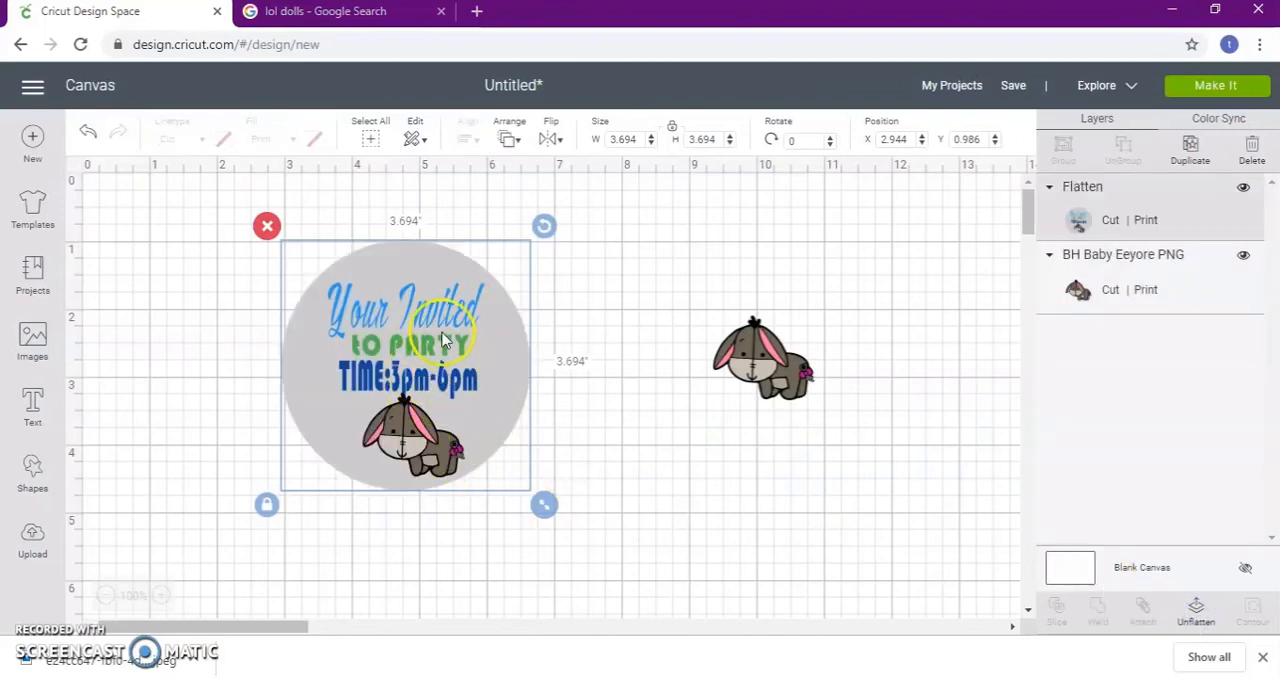
drag(507, 420, 510, 391)
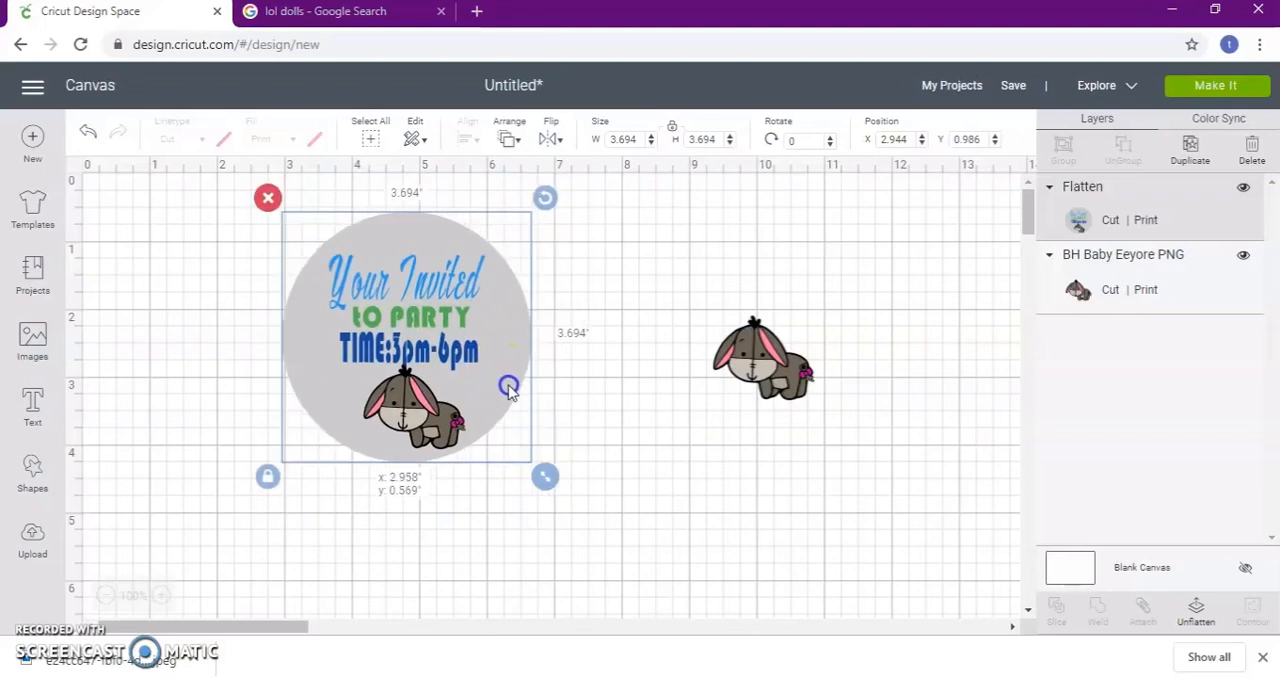
mouse_move(485, 341)
mouse_down()
mouse_move(611, 359)
mouse_move(498, 321)
mouse_up()
Move the separate Eeyore beside the circle and enlarge it to about 2.864 by 2.361 inches
drag(745, 393, 648, 324)
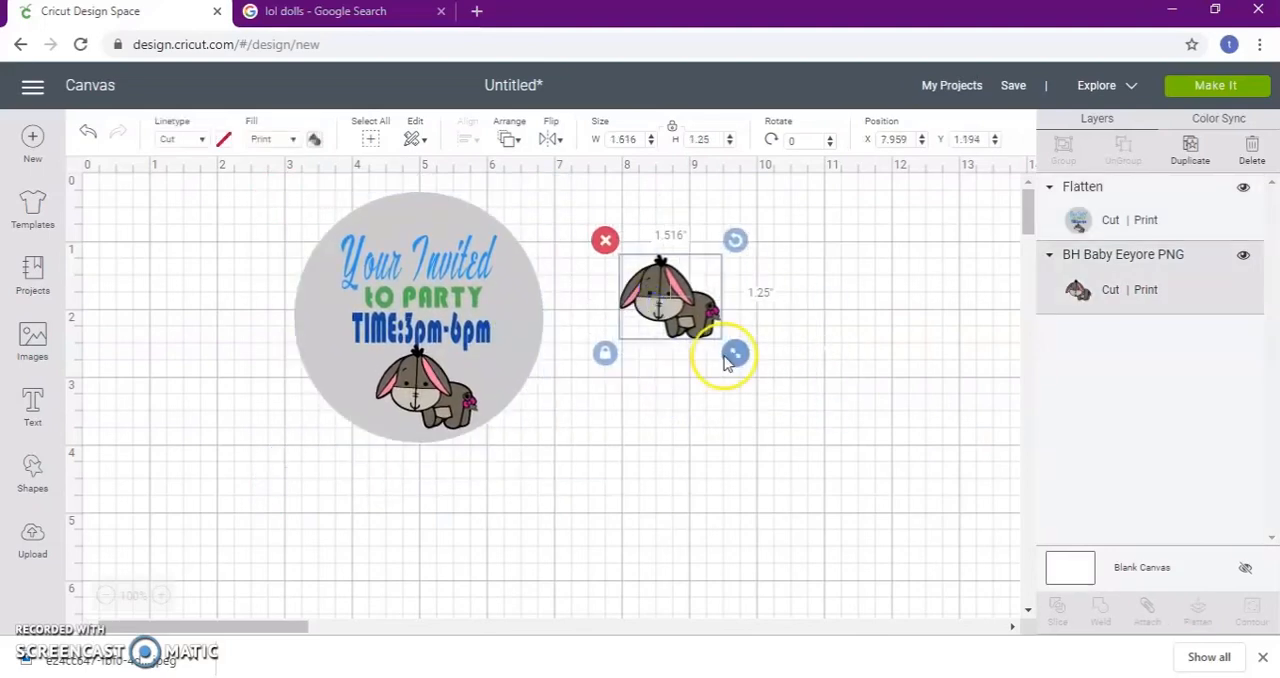
drag(737, 355, 833, 436)
drag(710, 349, 685, 347)
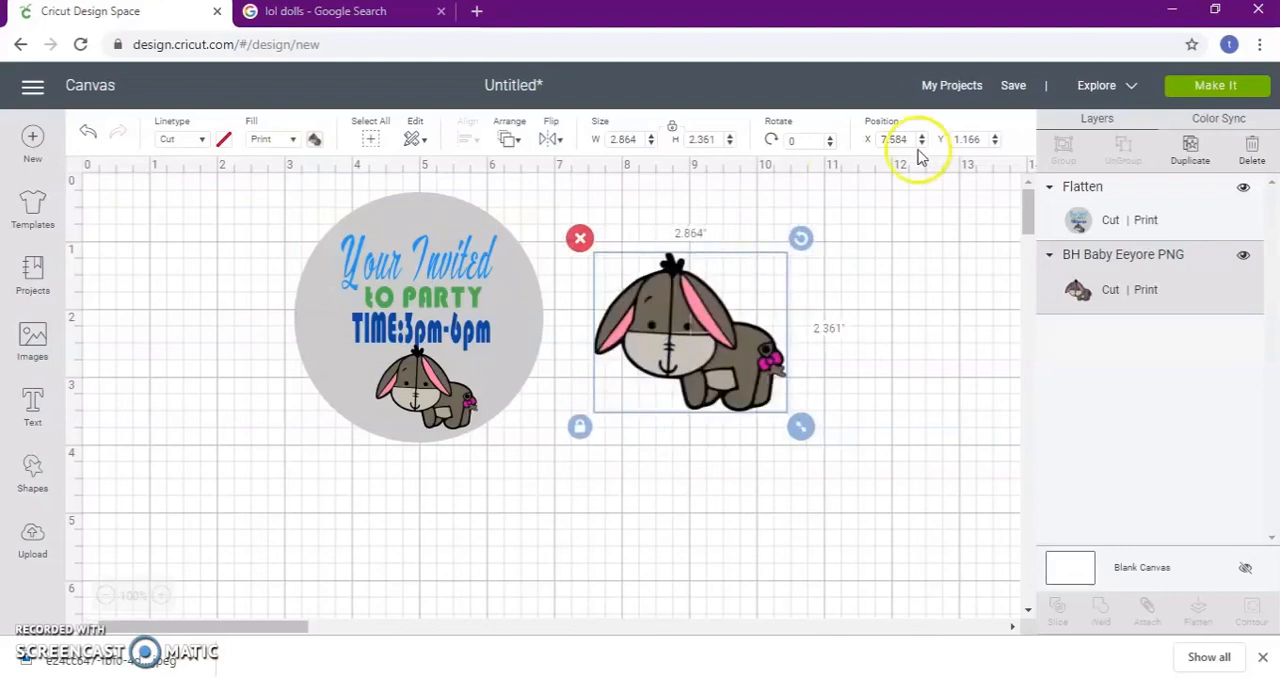
Prepare the project for making on one letter-size mat and open its print setup with Add Bleed on
click(1212, 90)
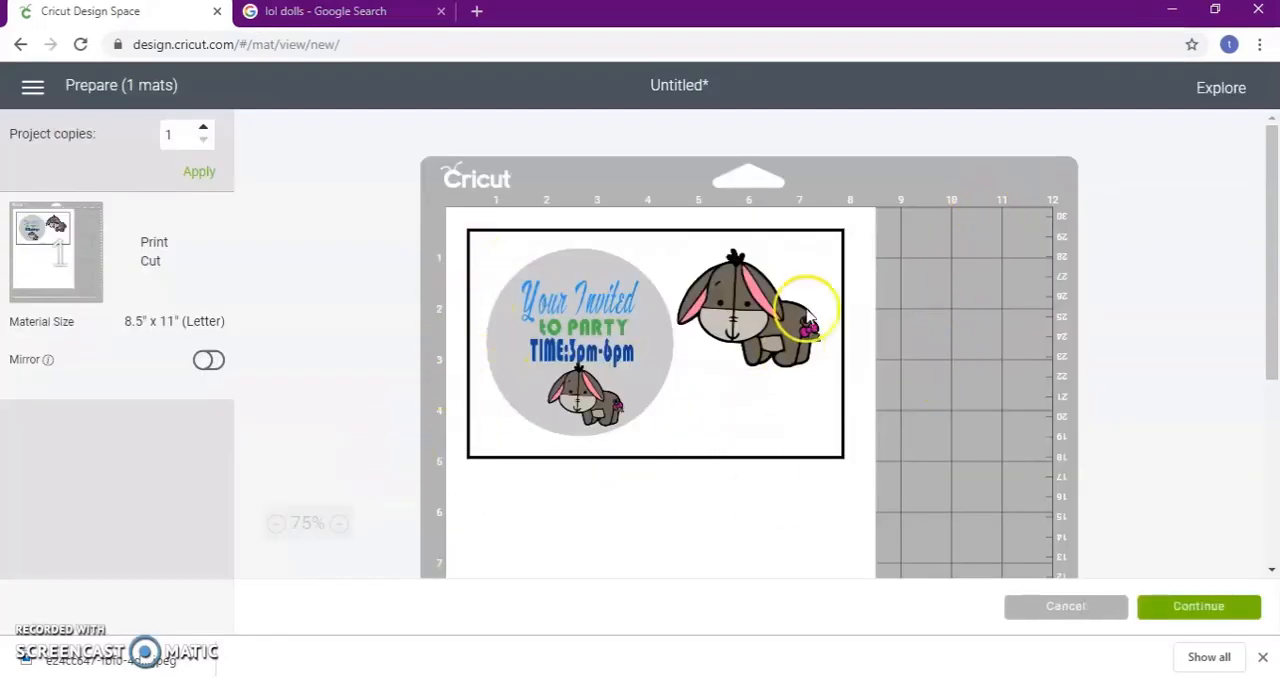
click(1196, 606)
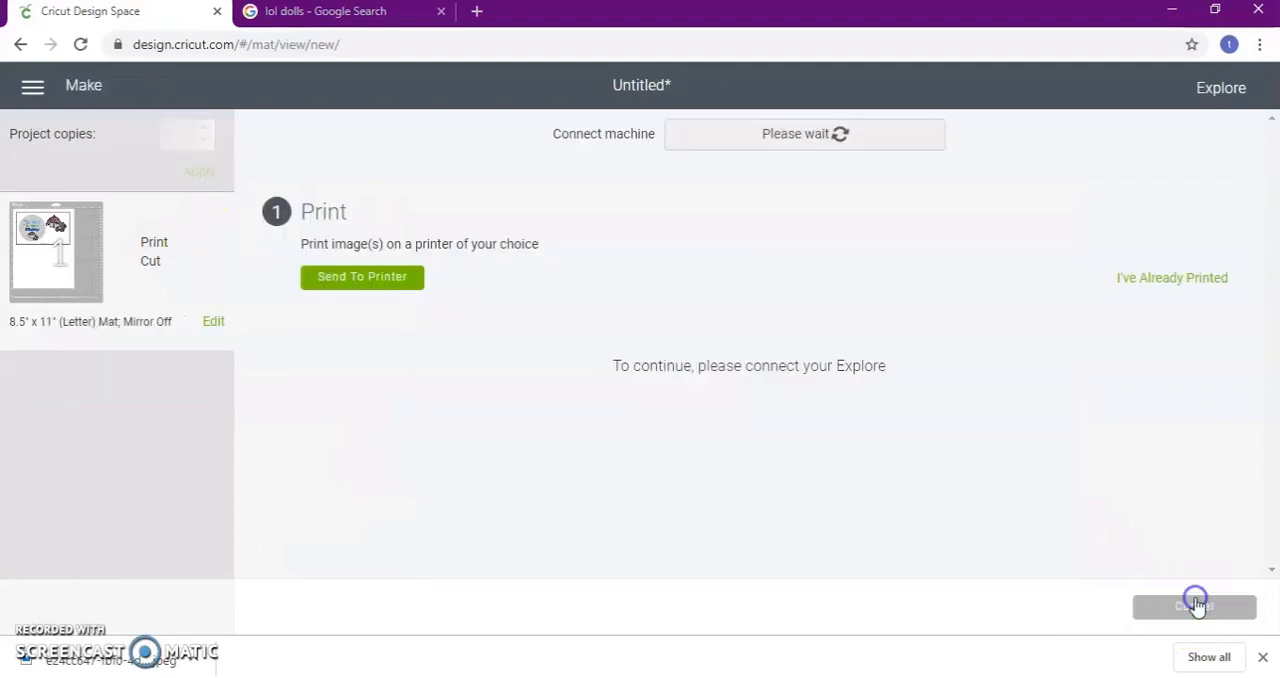
click(358, 278)
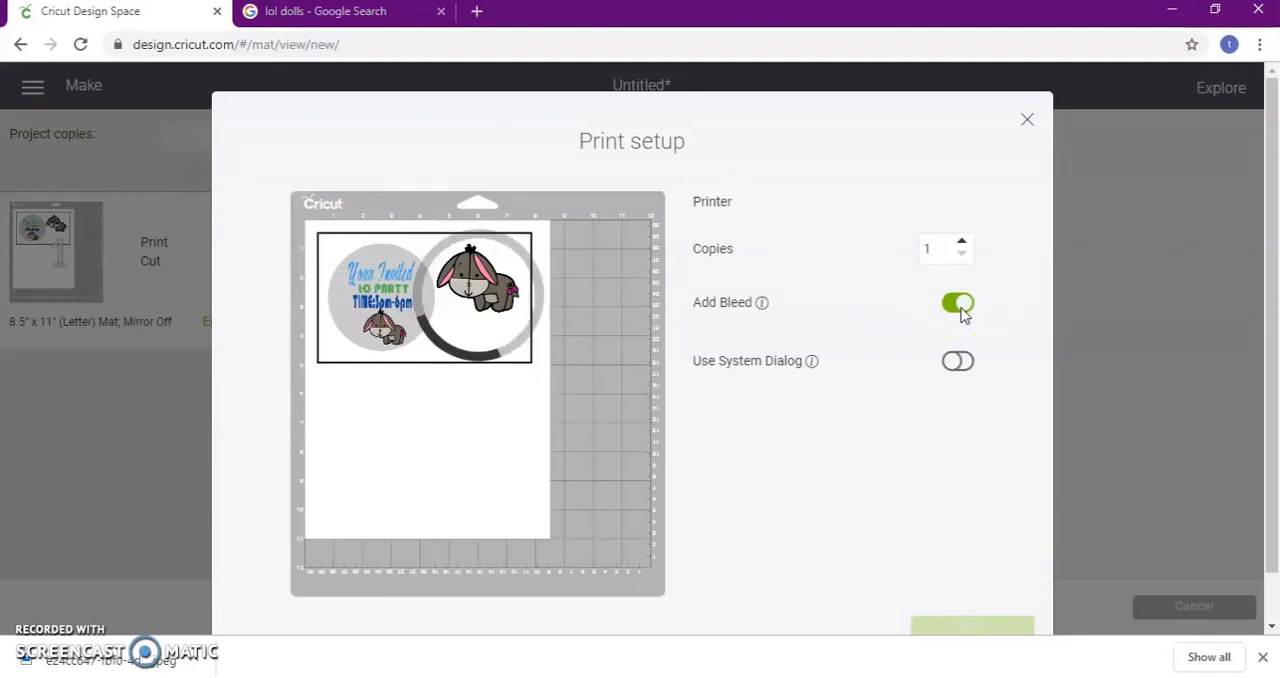
click(962, 311)
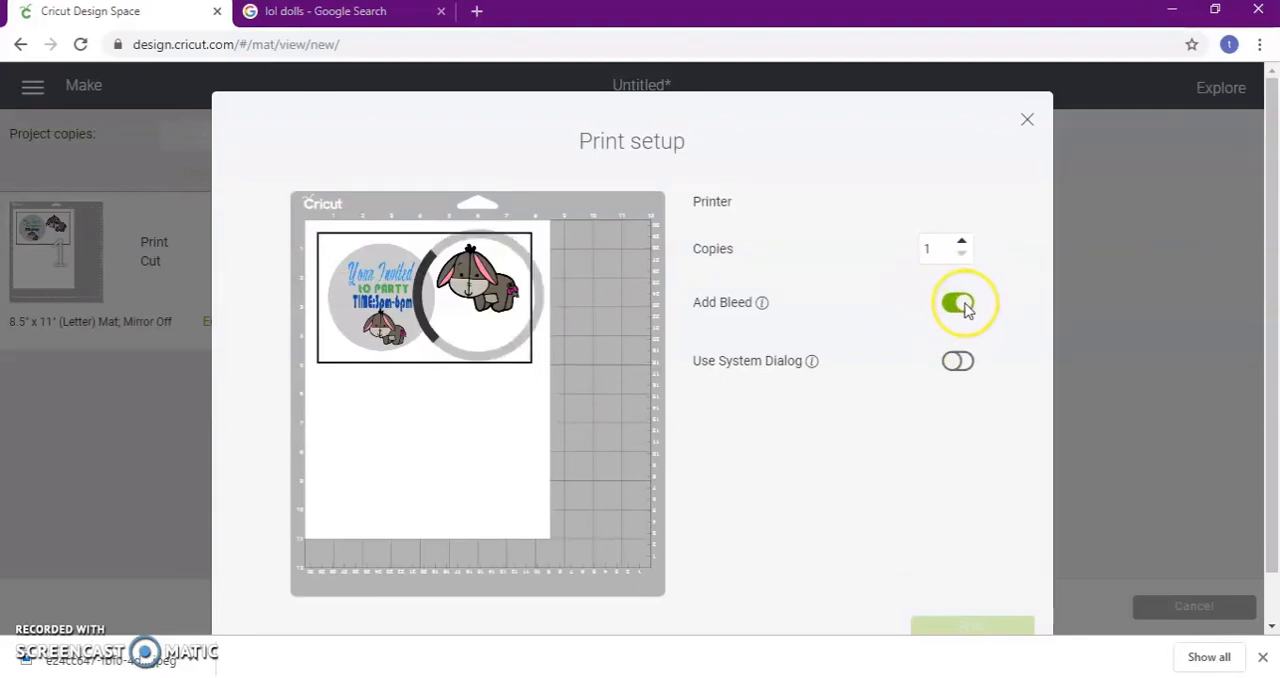